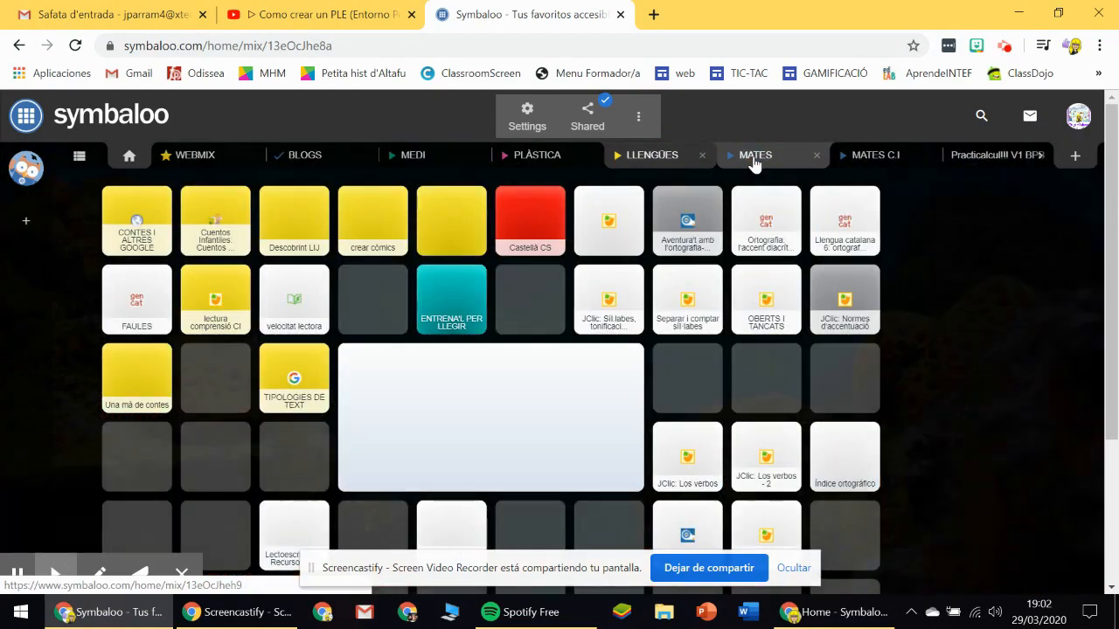
# Look through the MATES and MATES C.I webmixes of the existing account.
pyautogui.click(755, 164)
pyautogui.click(862, 162)
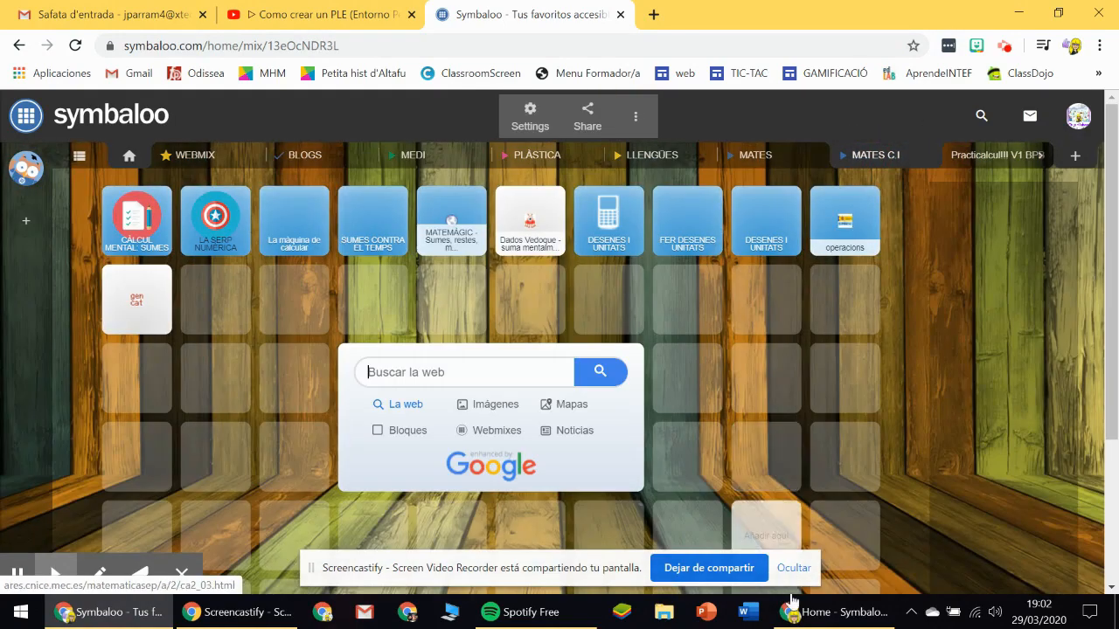
# Switch to the browser window with the Symbaloo EDU site and reach the new account registration page.
pyautogui.click(813, 612)
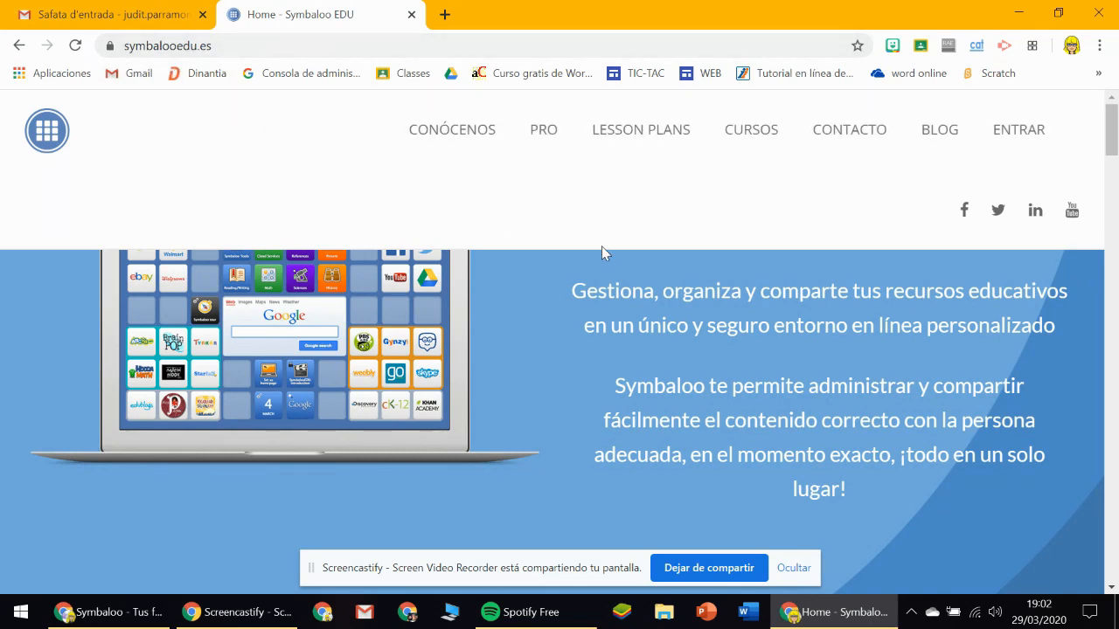
pyautogui.scroll(-4, 587, 250)
pyautogui.scroll(4, 586, 250)
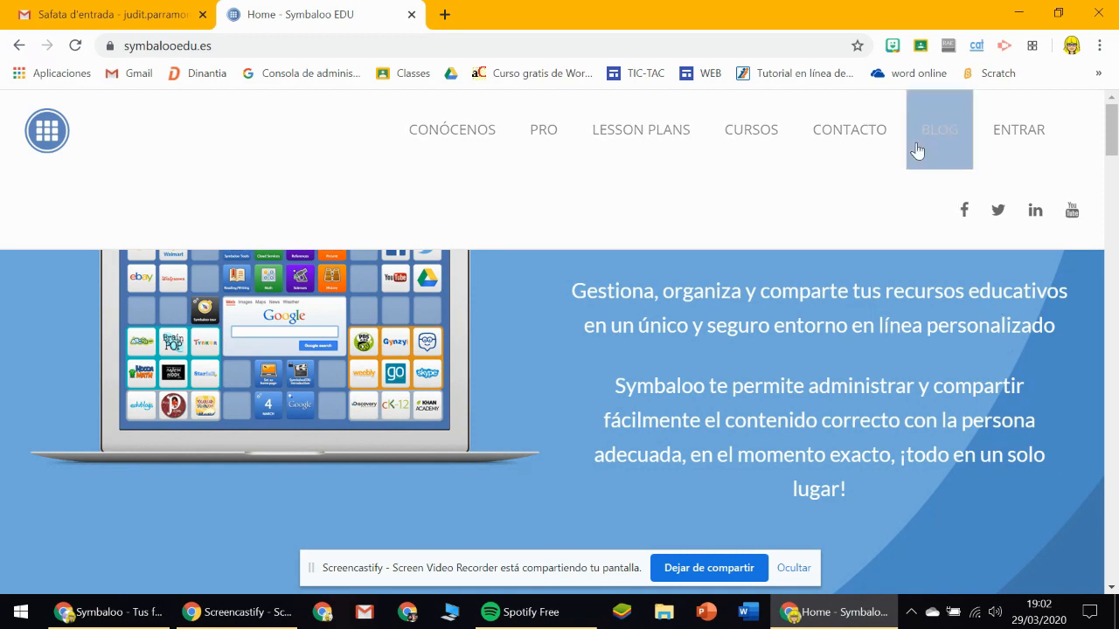
pyautogui.click(1031, 138)
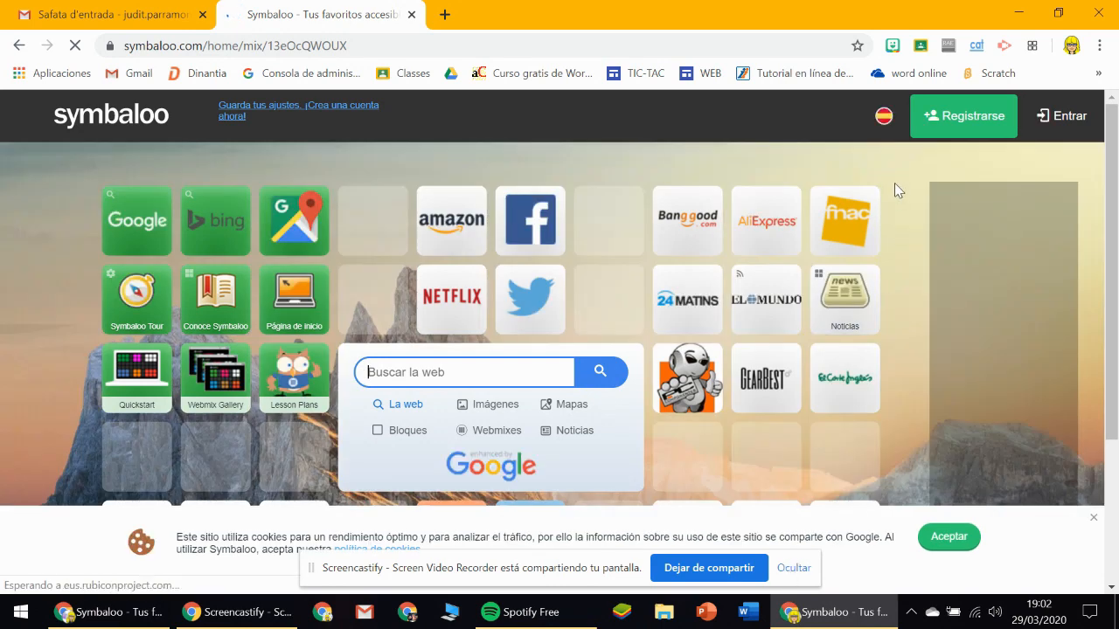
pyautogui.click(956, 122)
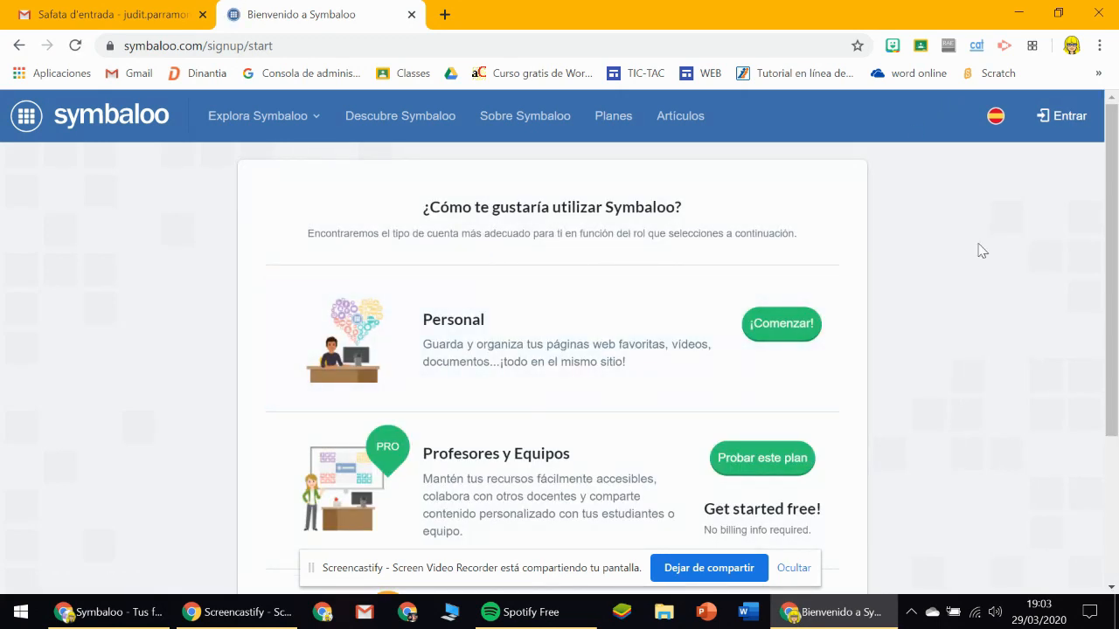
# Set the site language to Català and choose the Personal account type.
pyautogui.click(996, 116)
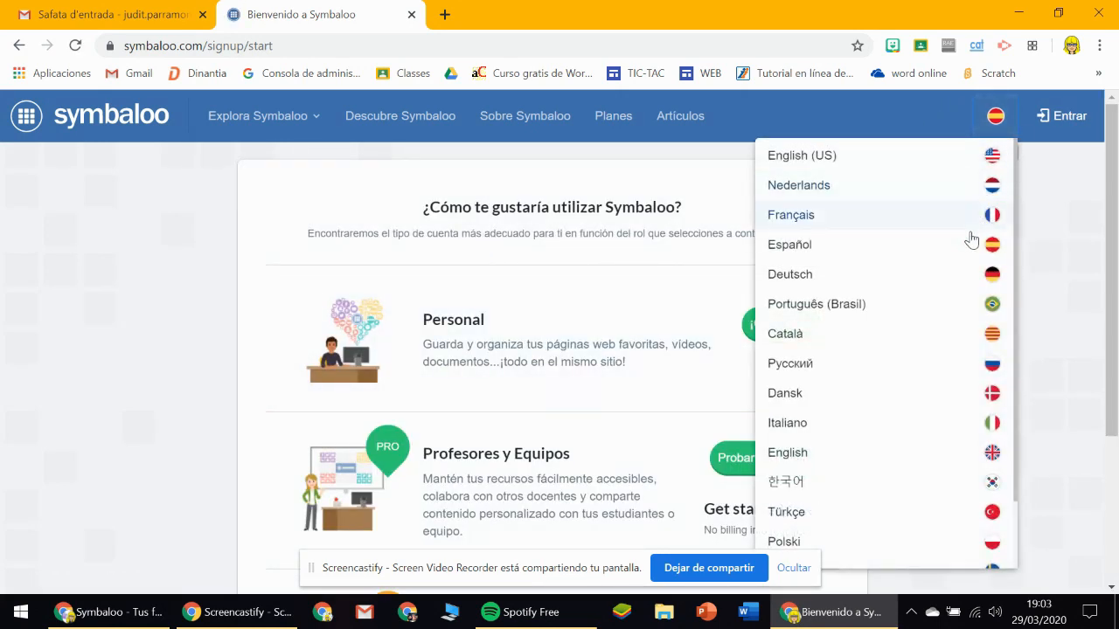
pyautogui.click(934, 345)
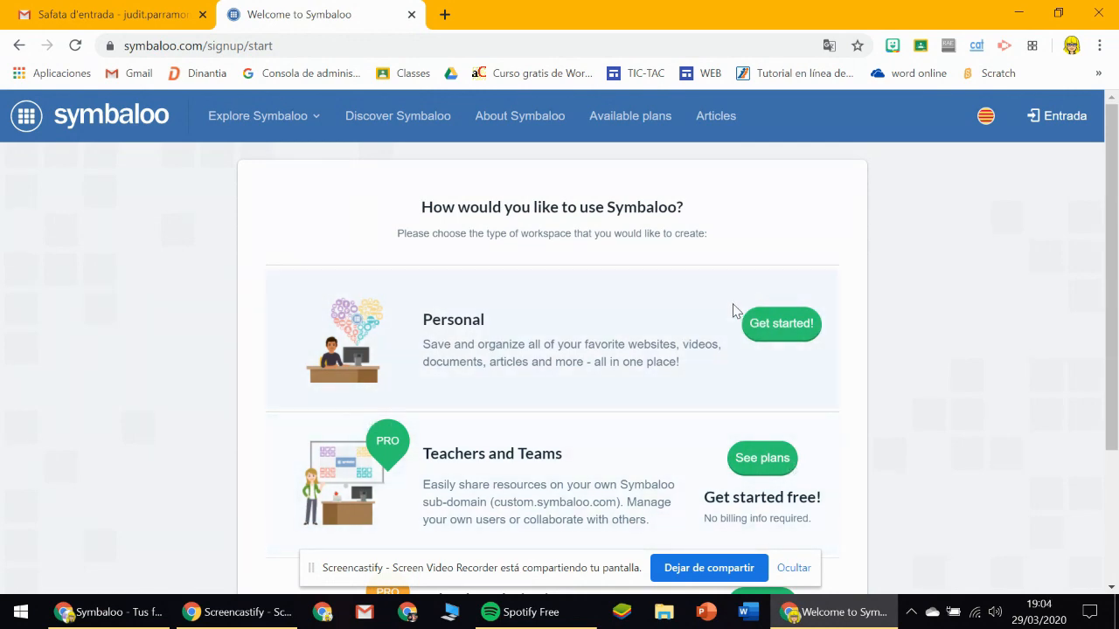
pyautogui.click(778, 326)
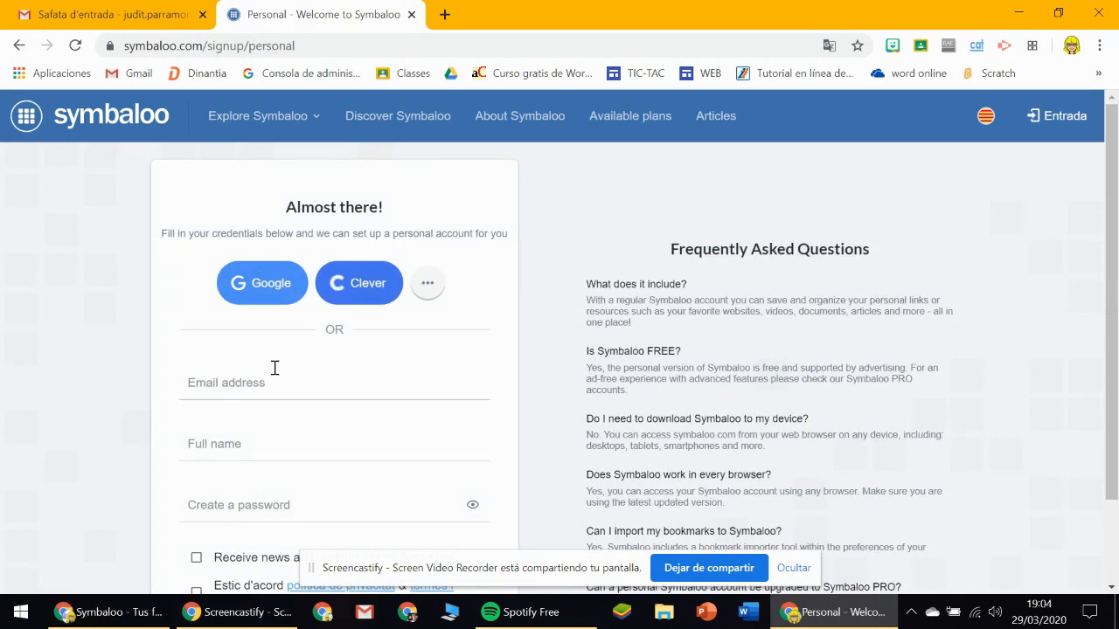
# Sign up with the school's Google account and answer the usage survey with "Soy un docente".
pyautogui.click(278, 300)
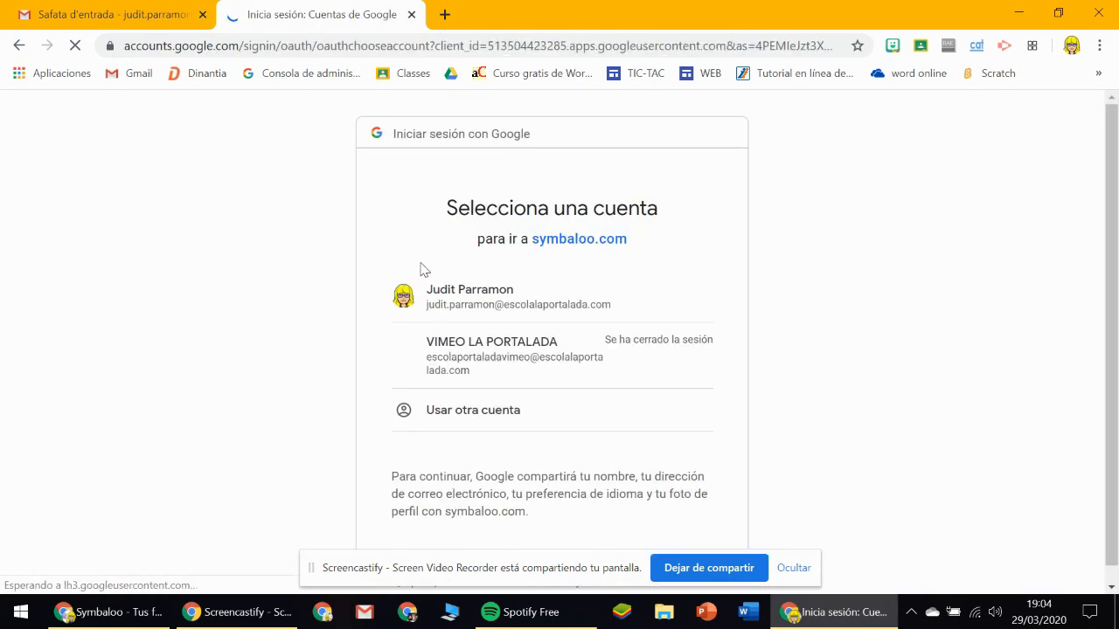
pyautogui.click(506, 309)
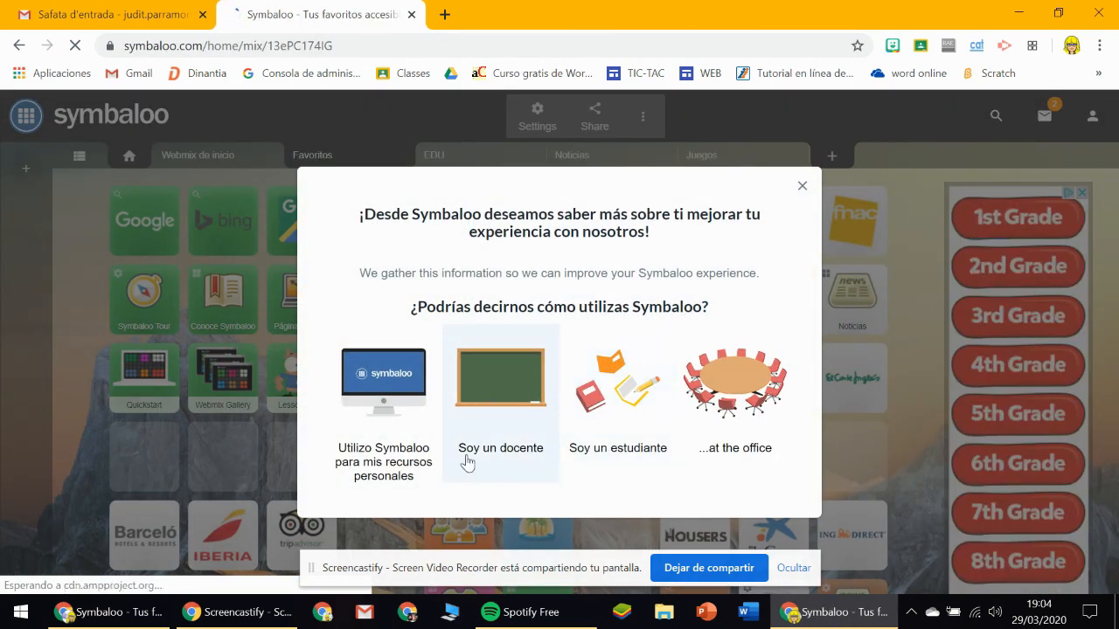
pyautogui.click(504, 388)
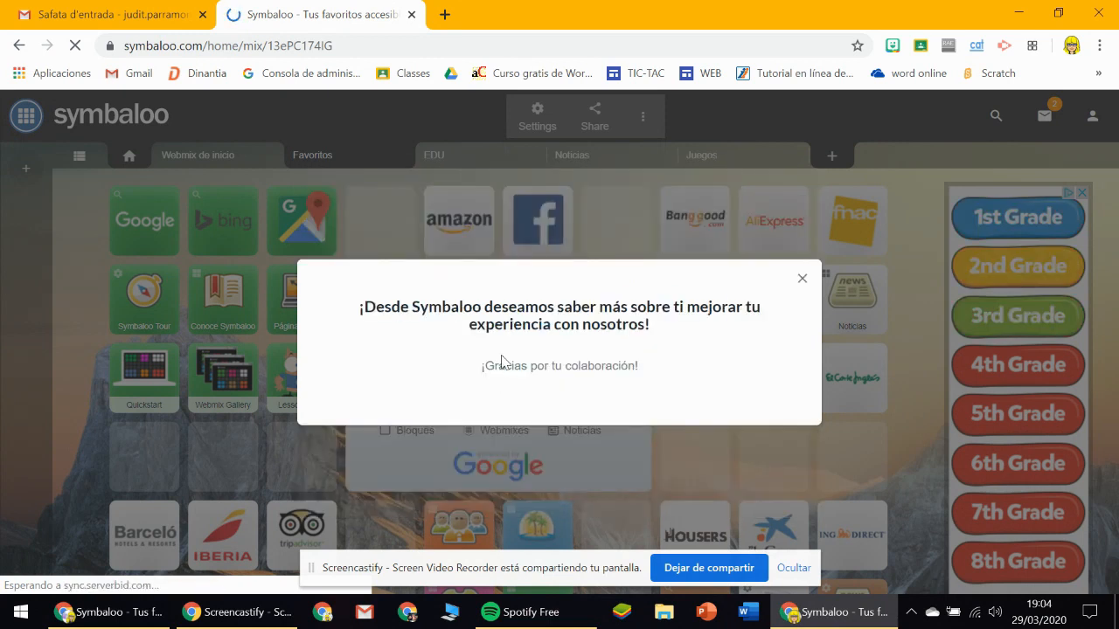
pyautogui.click(801, 281)
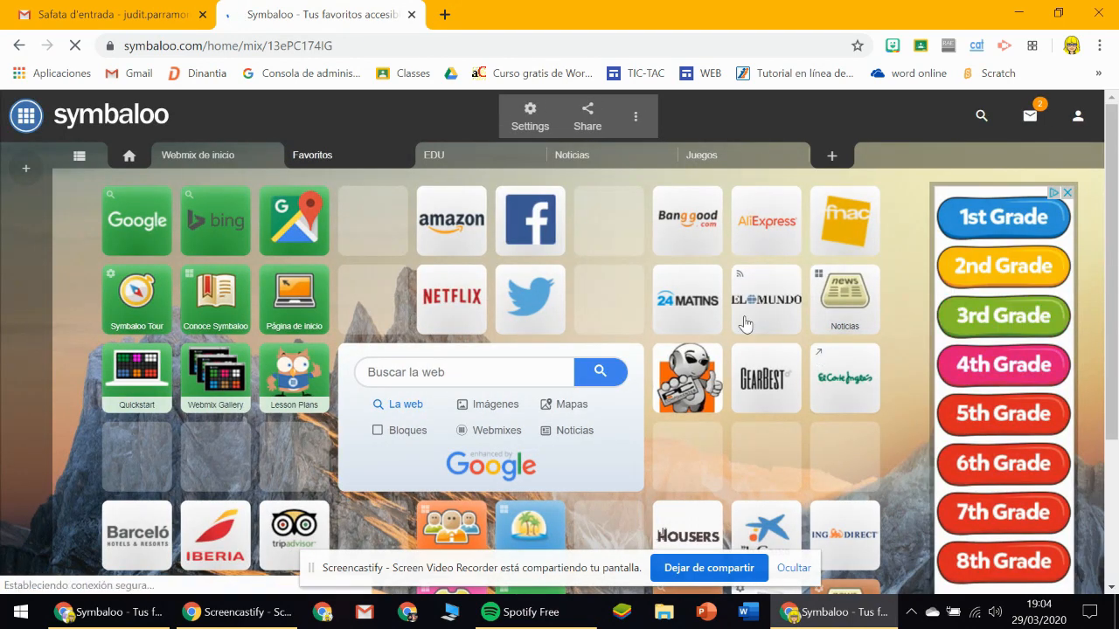
# Look through the default webmixes Webmix de inicio, Favoritos, EDU and Noticias.
pyautogui.click(230, 156)
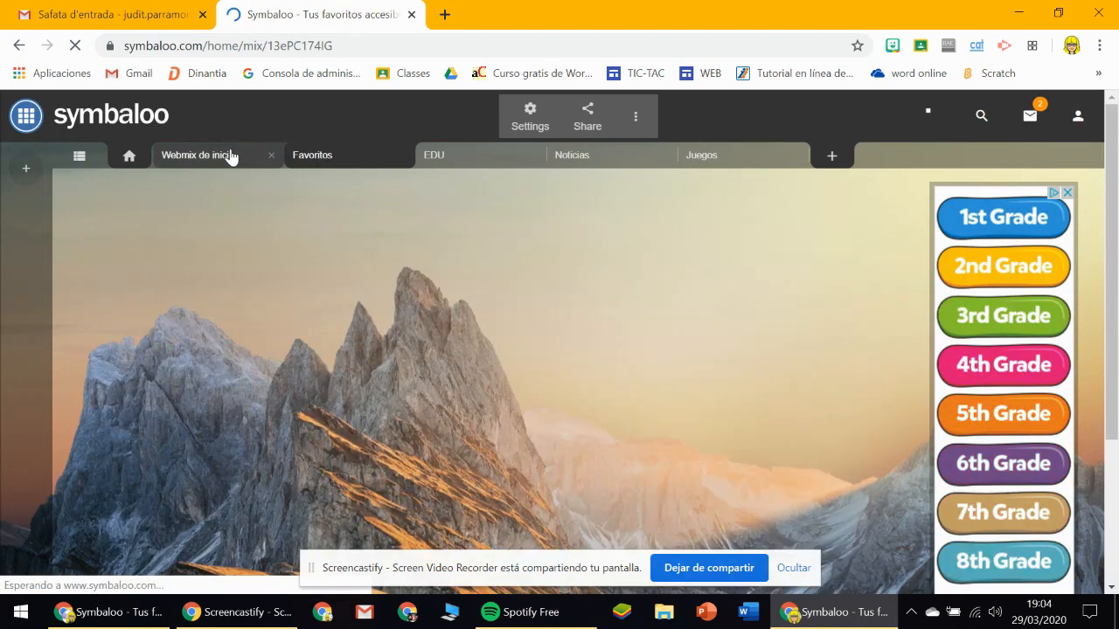
pyautogui.click(315, 158)
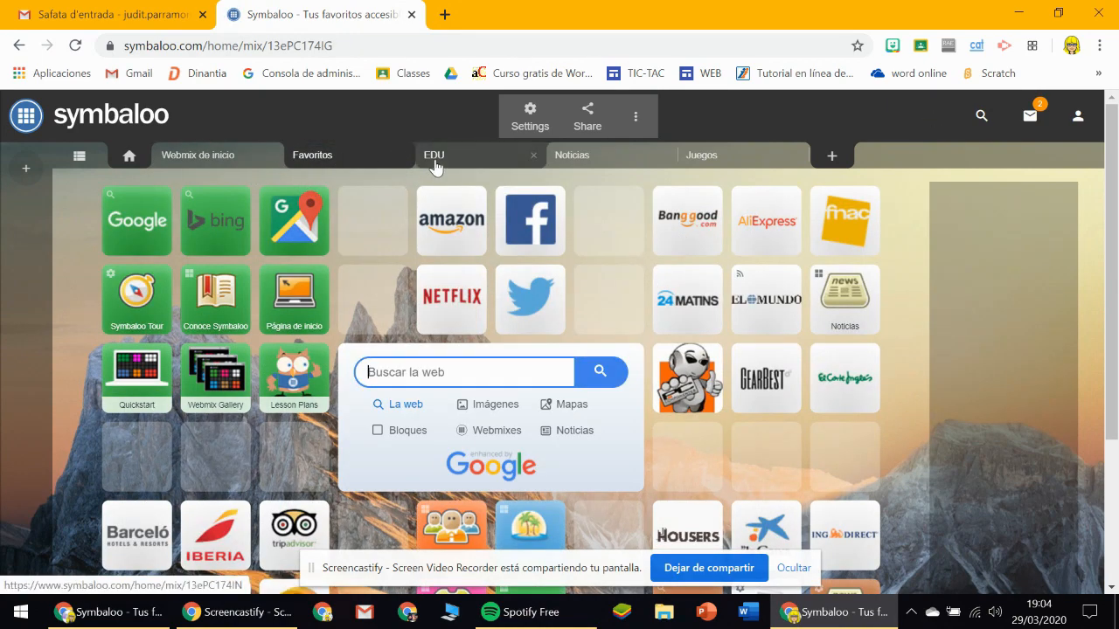
pyautogui.click(220, 156)
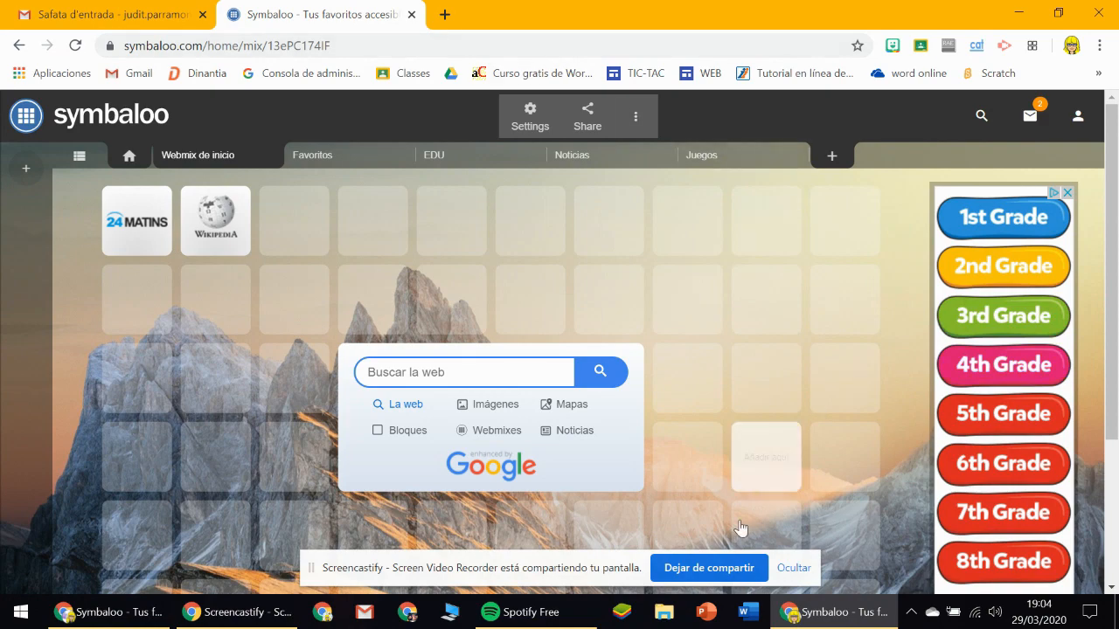
pyautogui.click(310, 162)
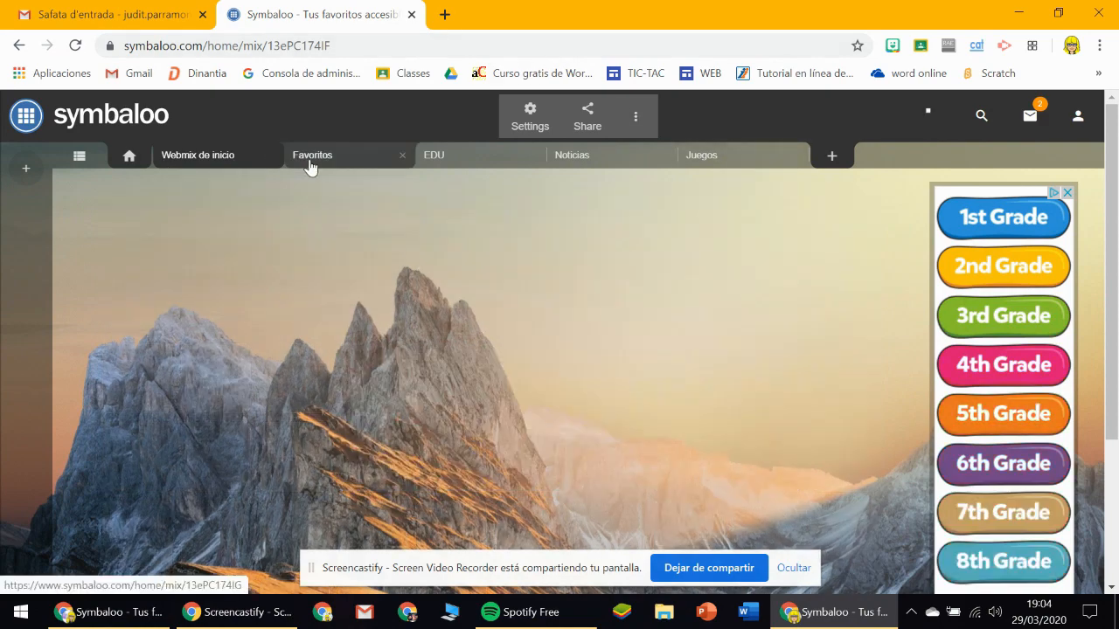
pyautogui.click(437, 155)
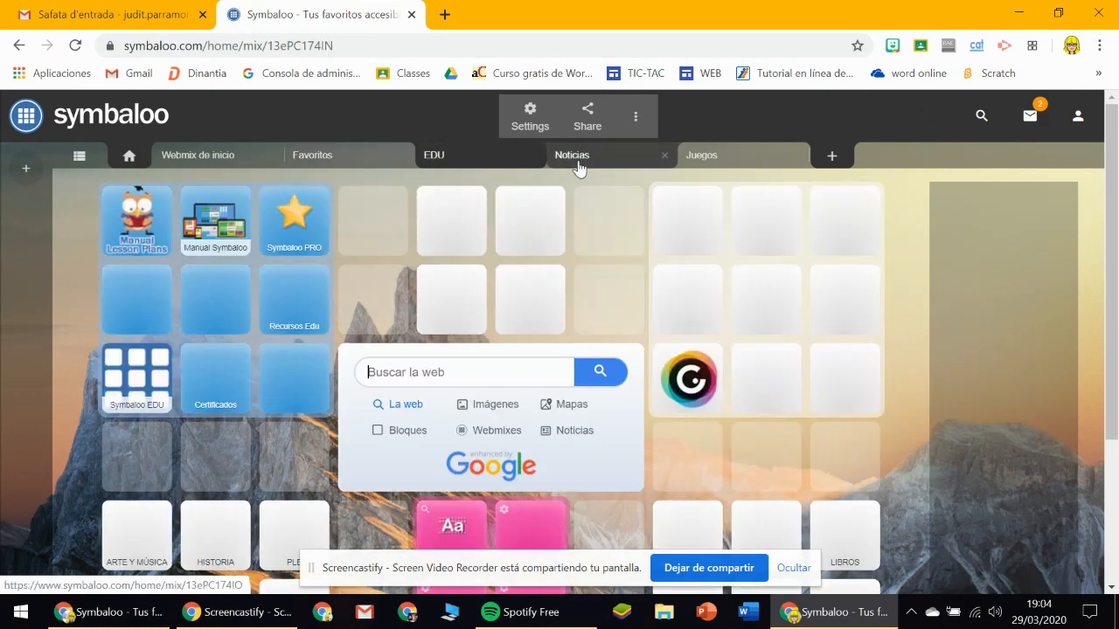
pyautogui.click(577, 159)
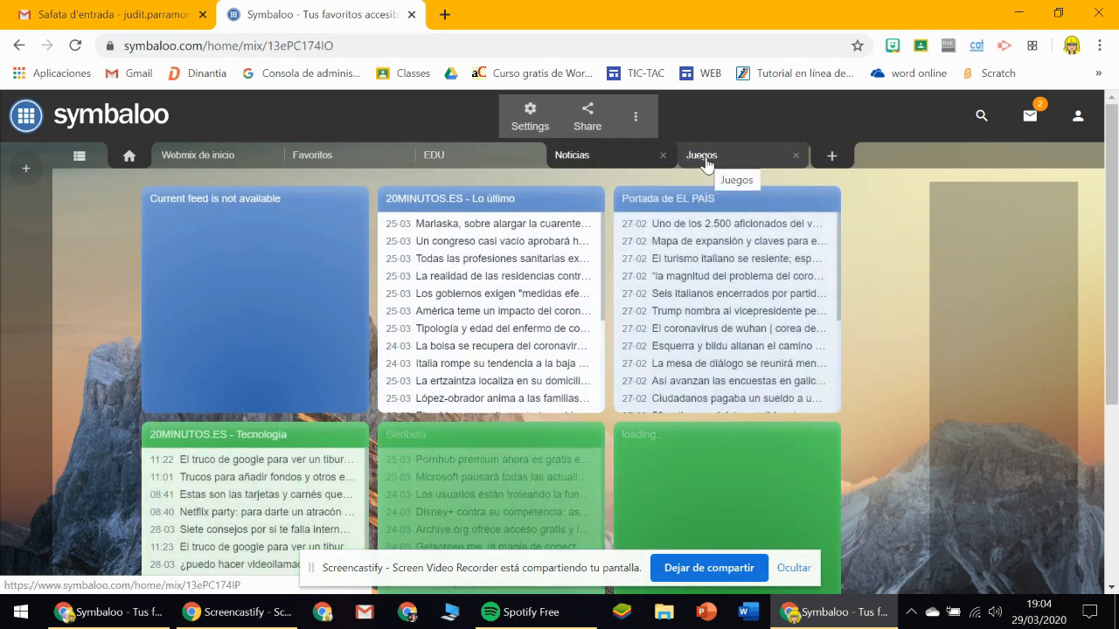
# Rename the webmix "Webmix de inicio" to INICI.
pyautogui.click(221, 162)
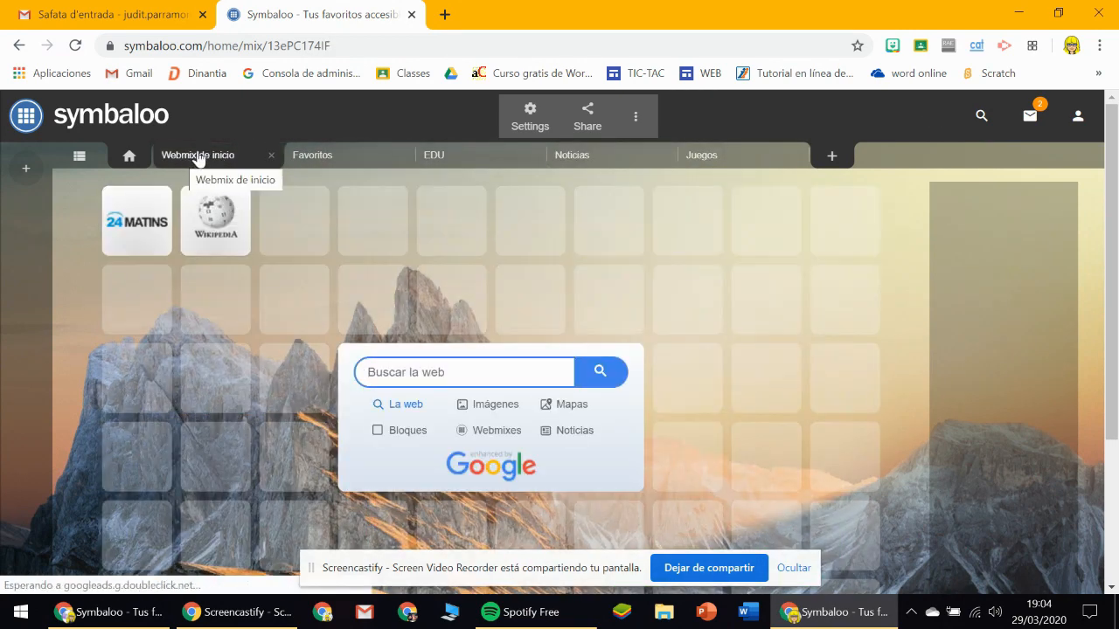
pyautogui.click(211, 163)
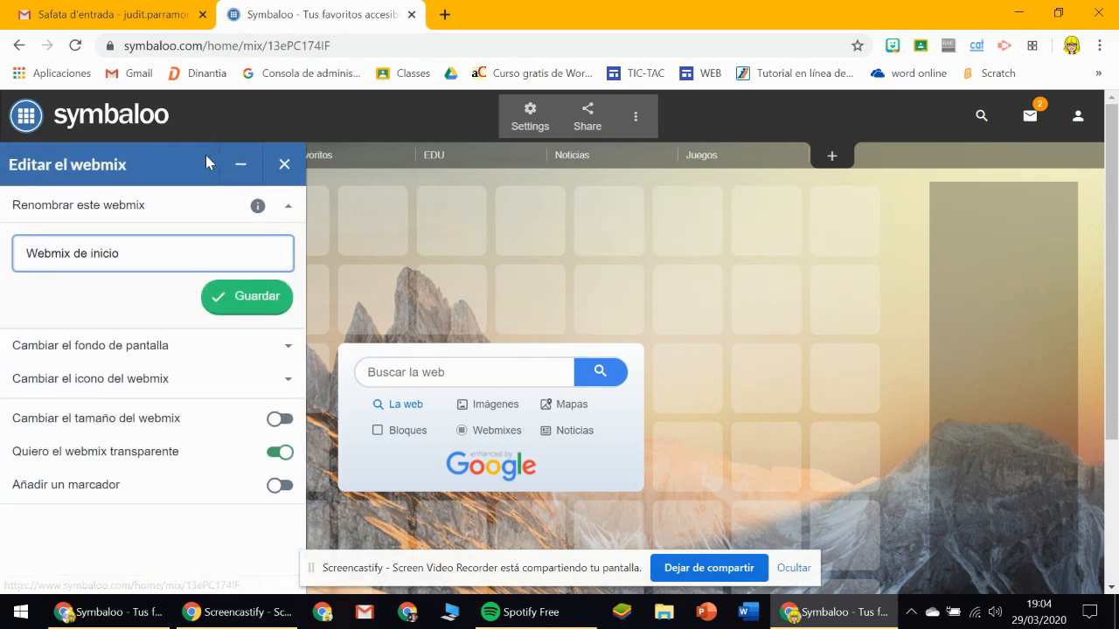
pyautogui.moveTo(122, 256); pyautogui.dragTo(1, 253)
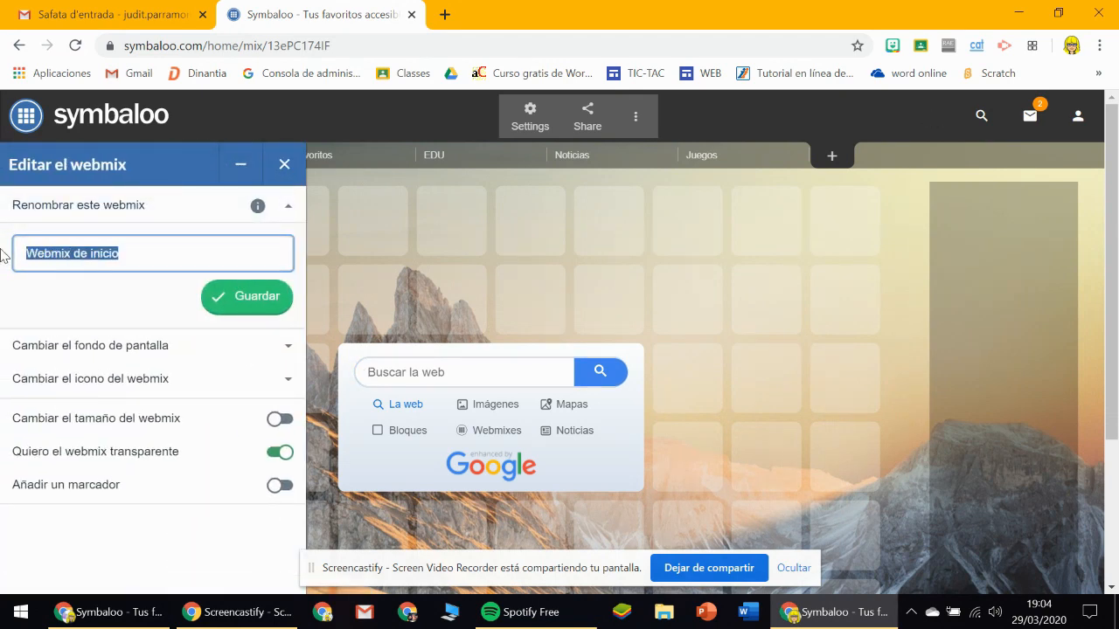
pyautogui.press('BackSpace')
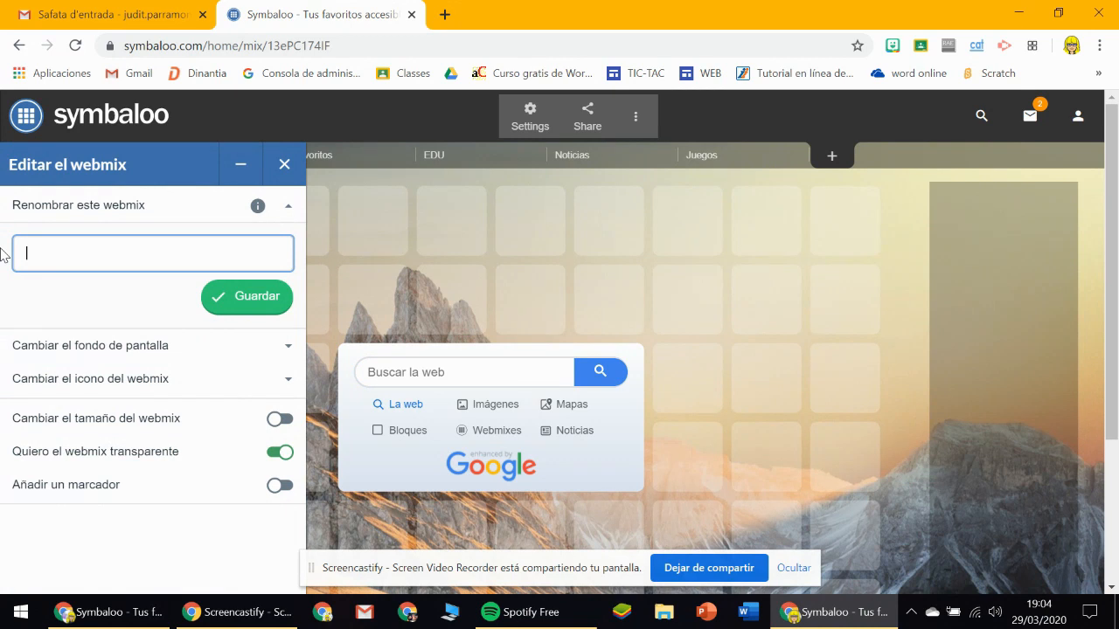
pyautogui.click(273, 297)
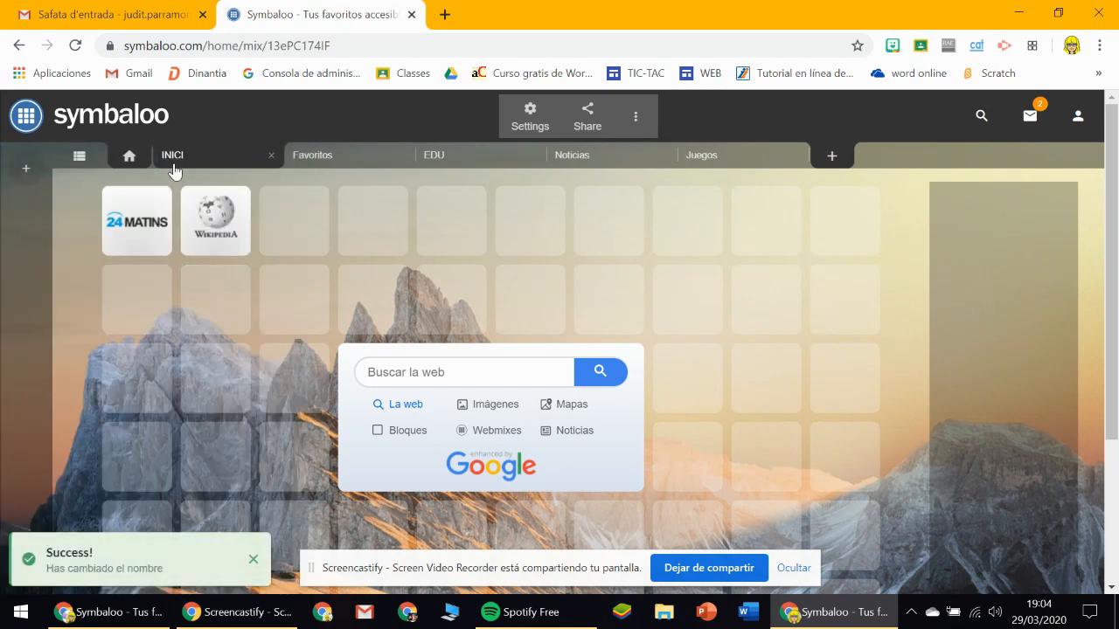
# Delete the 24 Matins block from the INICI webmix.
pyautogui.click(142, 233)
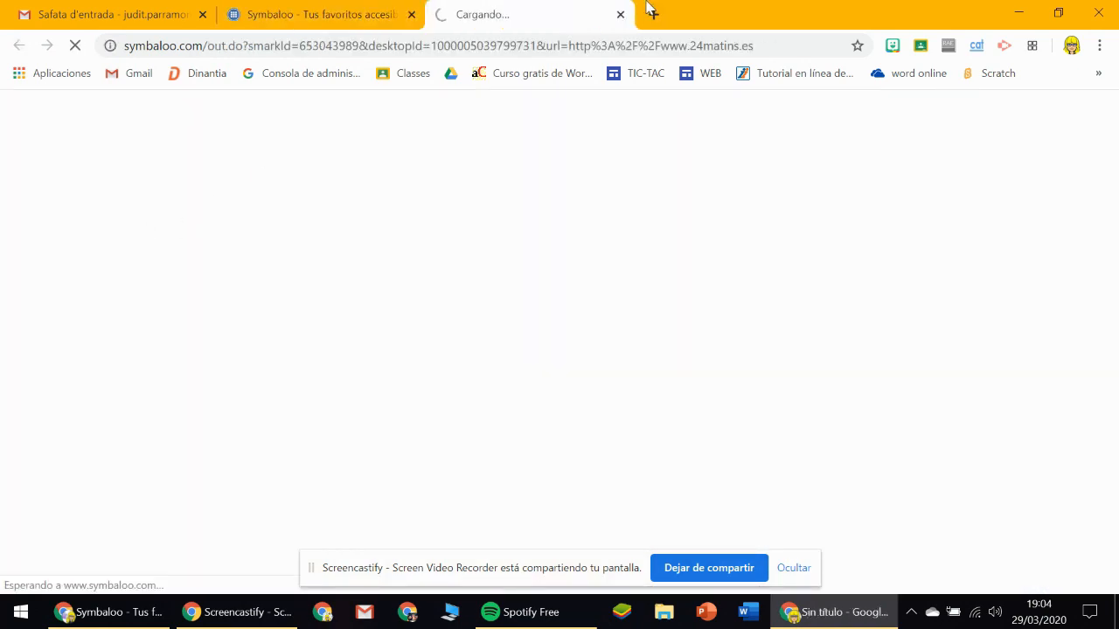
pyautogui.click(620, 15)
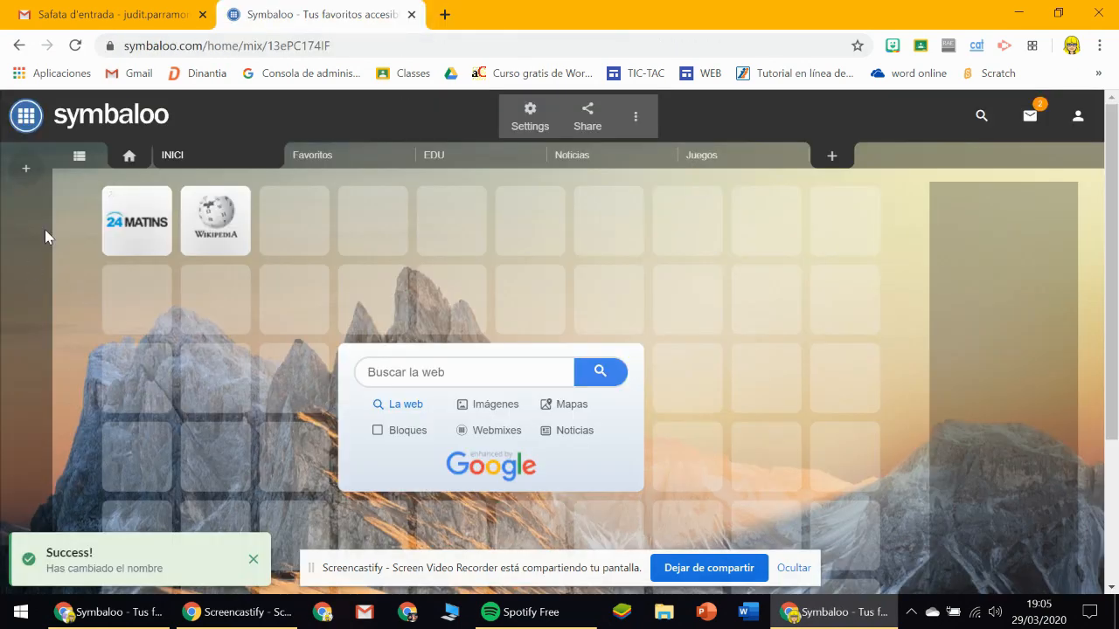
pyautogui.rightClick(120, 229)
pyautogui.click(177, 340)
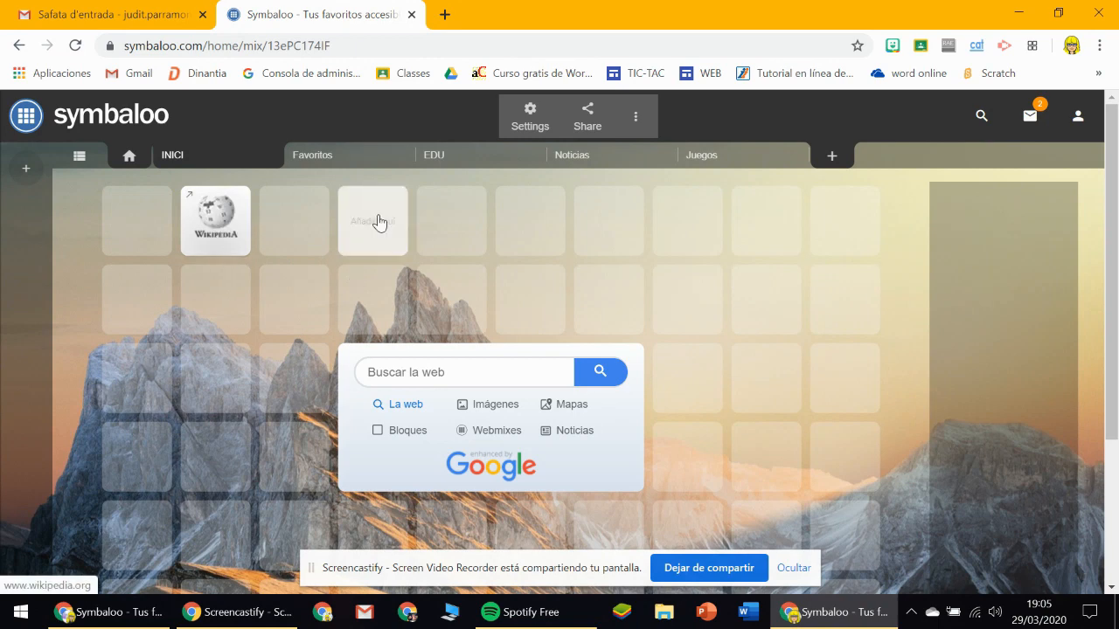
# Open the Wikipedia block to check the site it links to, and return to the webmix.
pyautogui.click(217, 220)
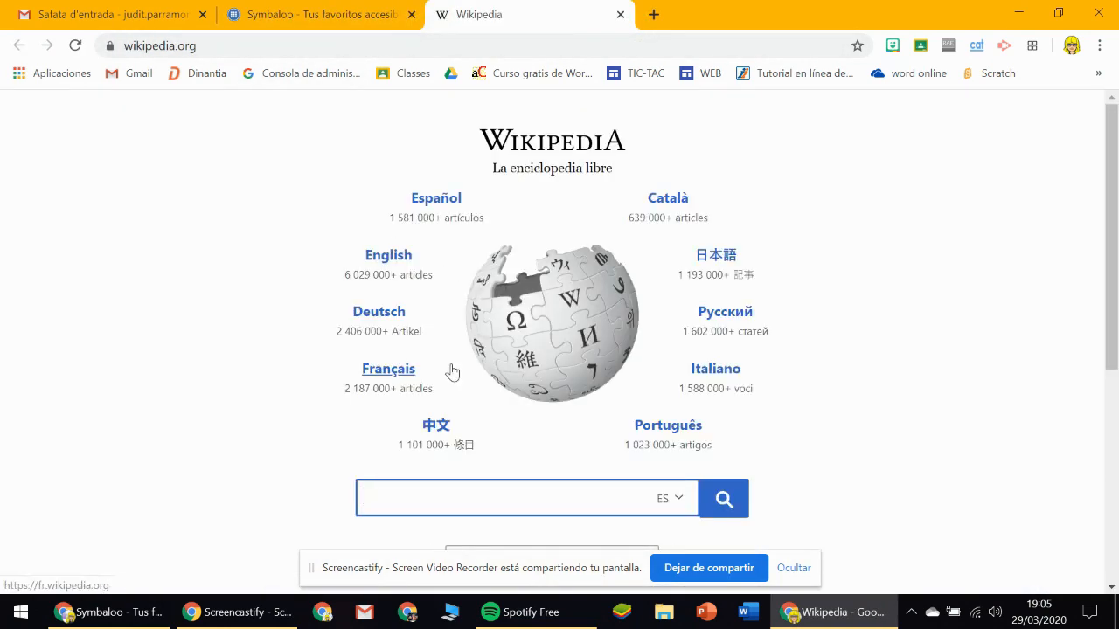
pyautogui.click(620, 15)
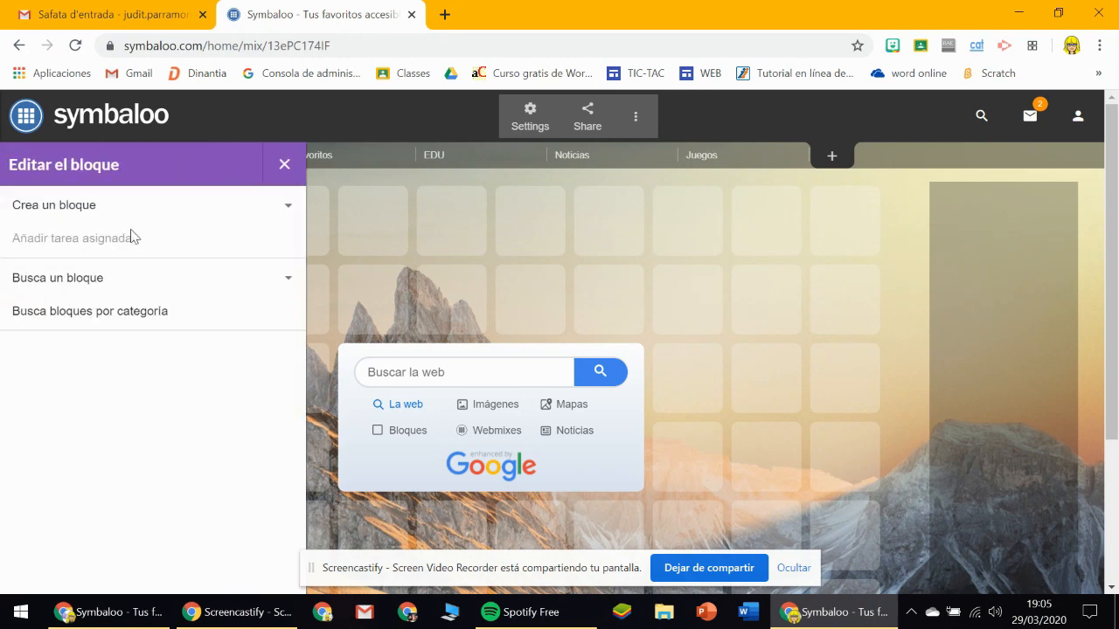
pyautogui.click(290, 207)
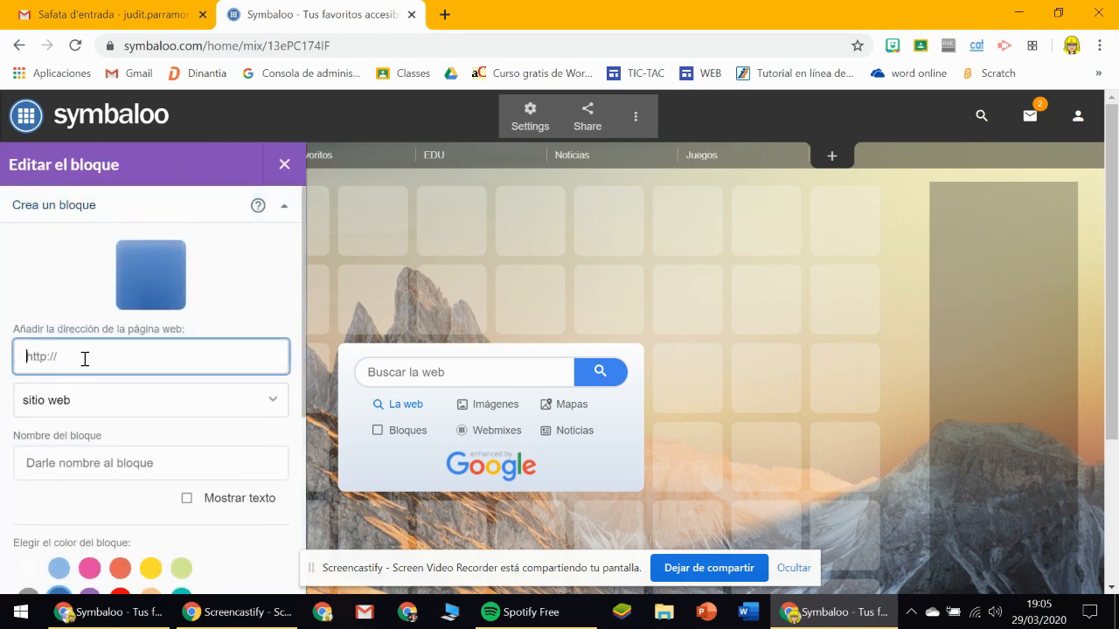
pyautogui.write('www.gmail.com')
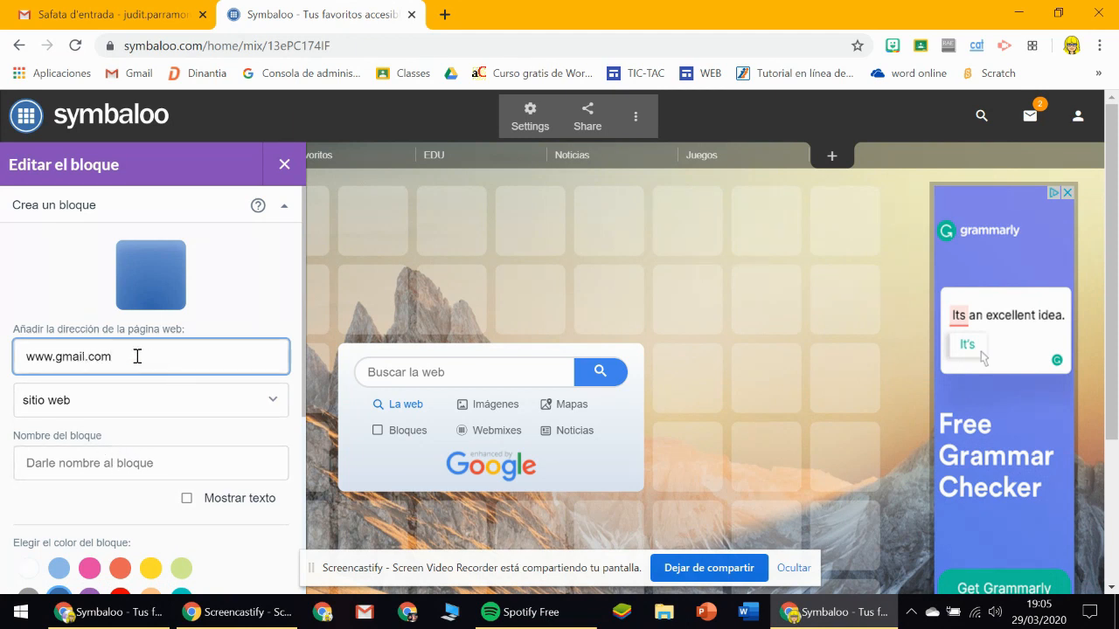
pyautogui.press('Return')
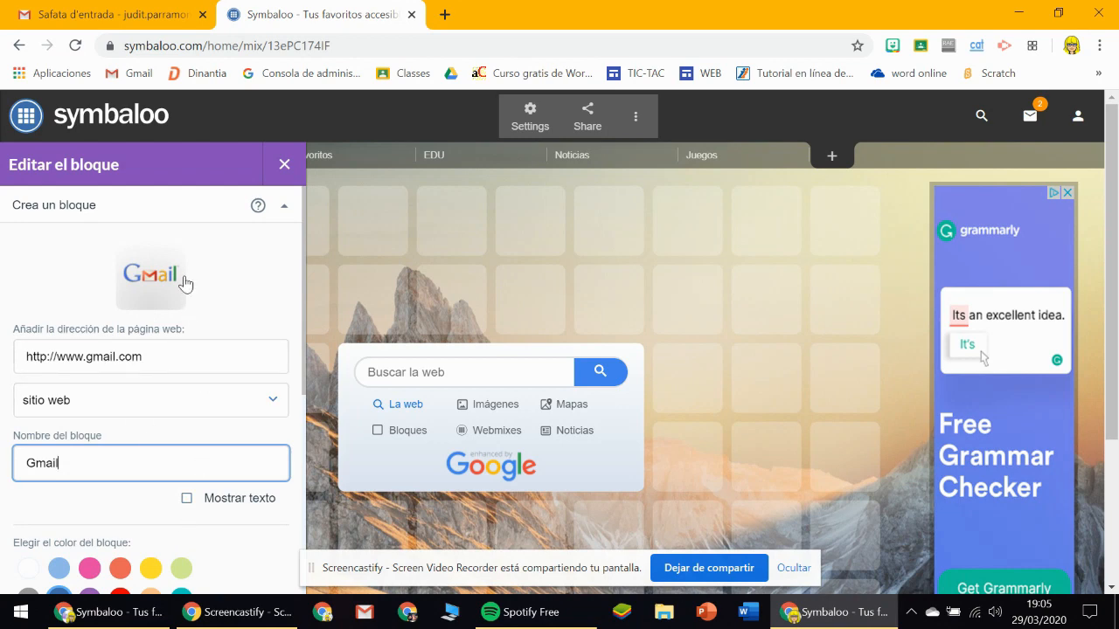
pyautogui.scroll(-4, 199, 392)
pyautogui.click(248, 455)
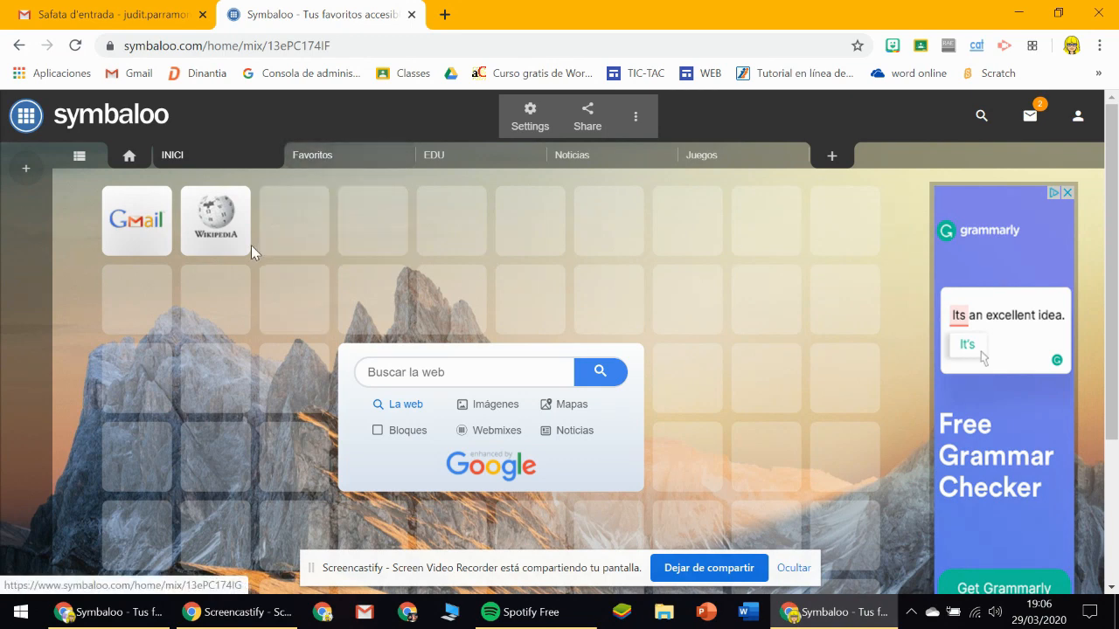
# Hide the Favoritos webmix from the row of webmixes.
pyautogui.click(312, 158)
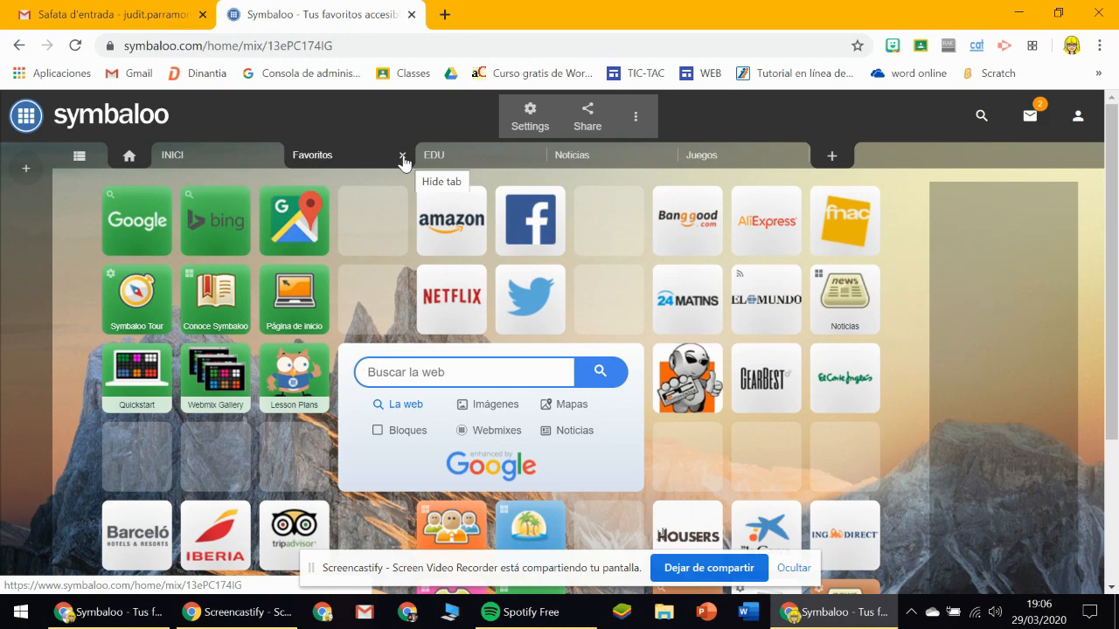
pyautogui.click(402, 163)
# View the contents of the EDU and Noticias webmixes.
pyautogui.click(323, 165)
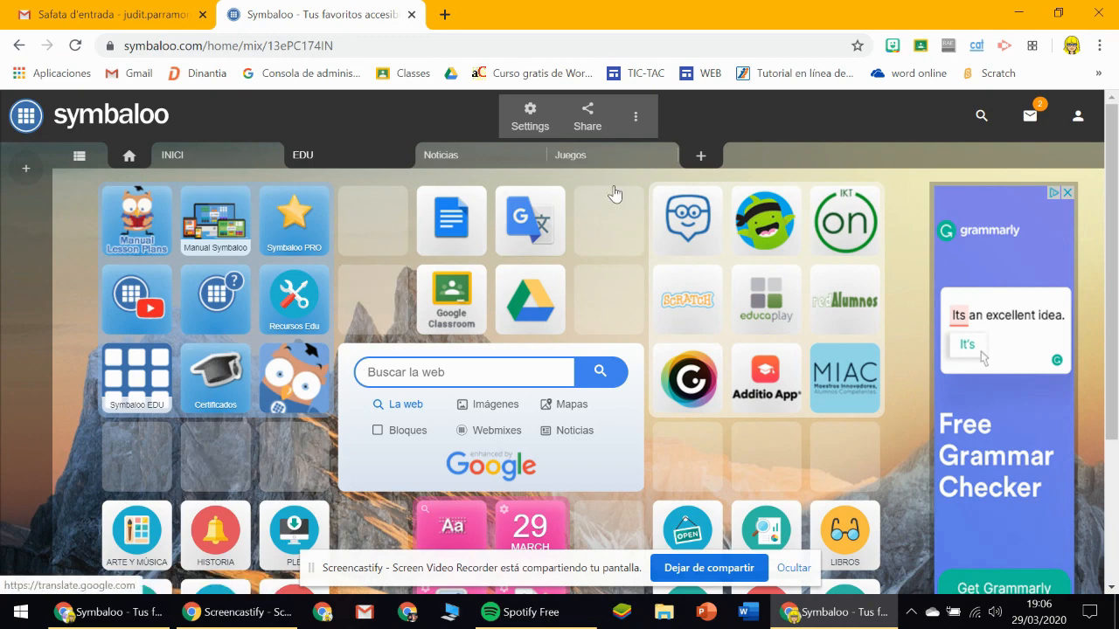
pyautogui.click(468, 157)
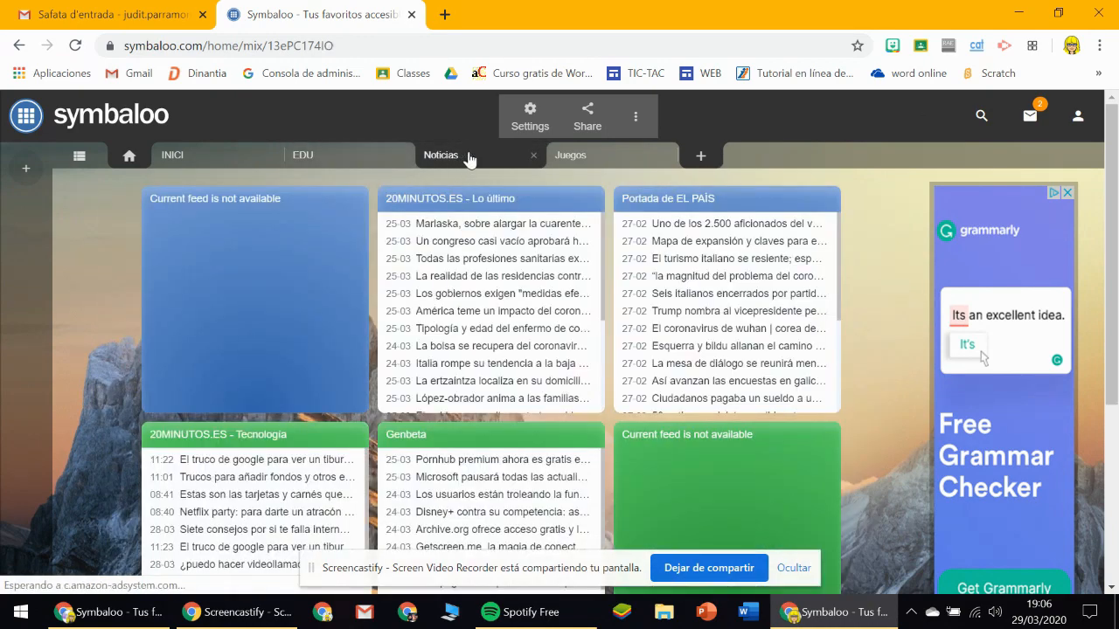
# Hide the Noticias webmix from the row of webmixes and view the contents of the Juegos webmix.
pyautogui.click(533, 155)
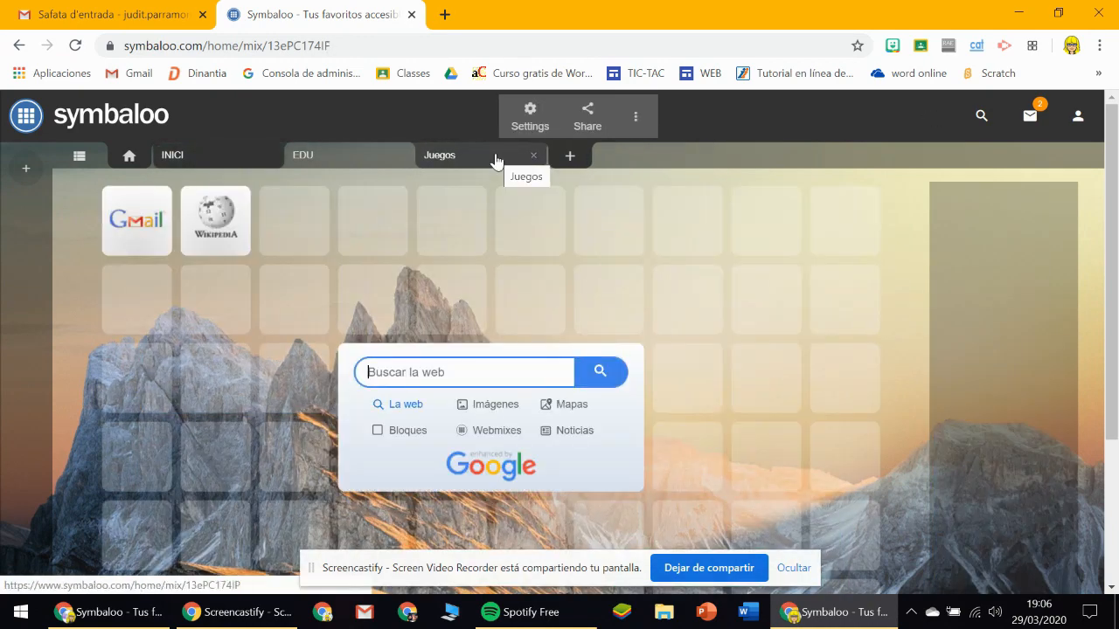
pyautogui.click(495, 160)
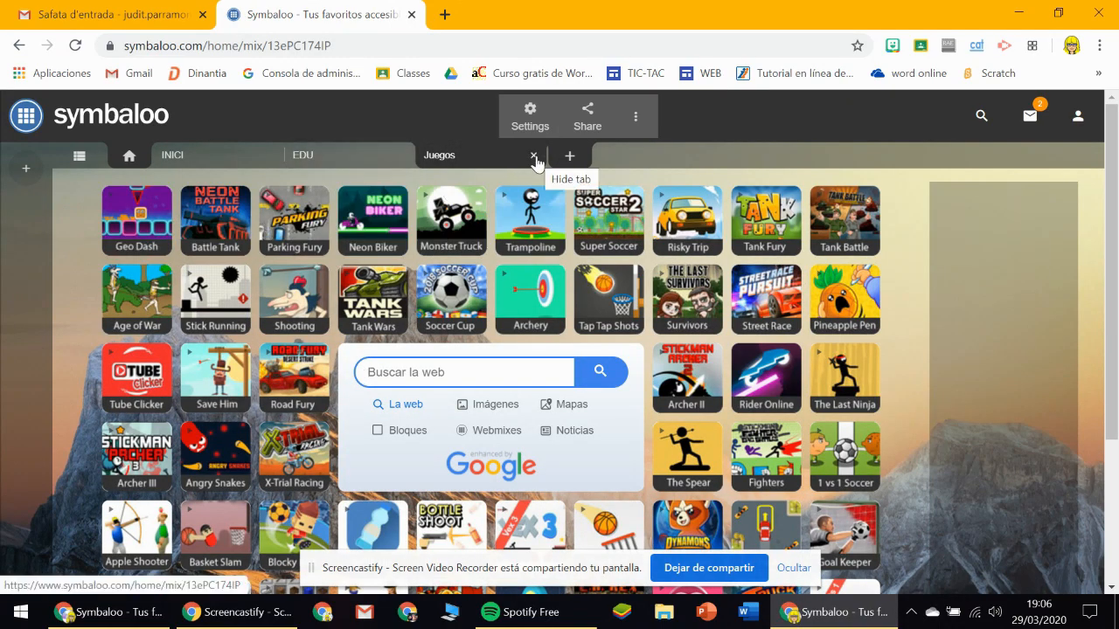
pyautogui.scroll(-3, 423, 325)
pyautogui.scroll(3, 423, 325)
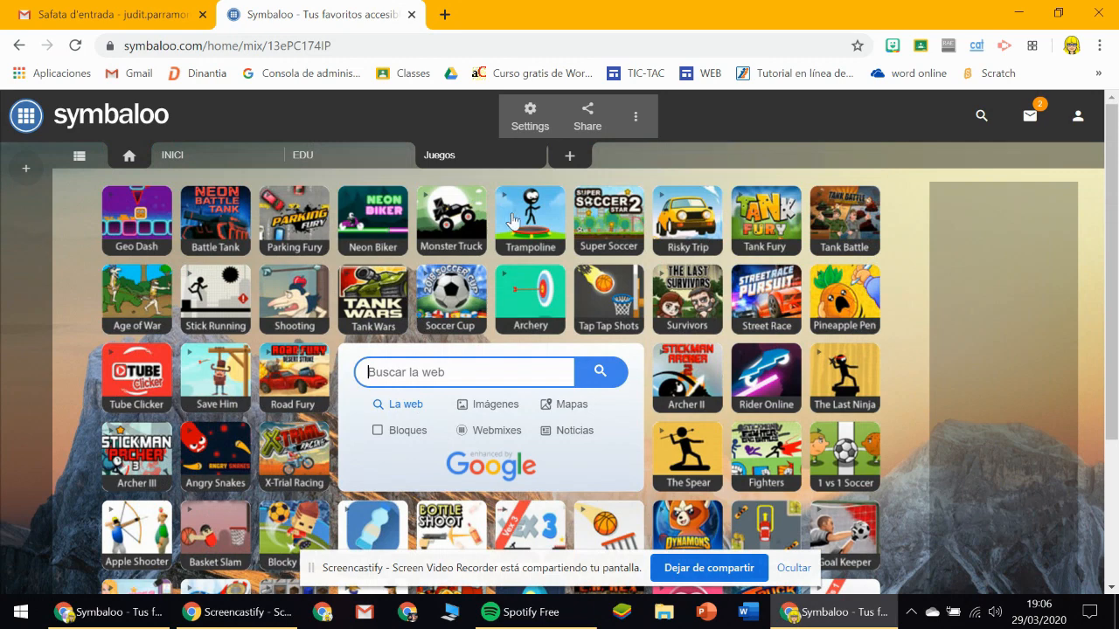
# Add an empty webmix named CATALÀ, and dismiss the tip dialog with the option to stop showing such messages.
pyautogui.click(570, 156)
pyautogui.click(376, 327)
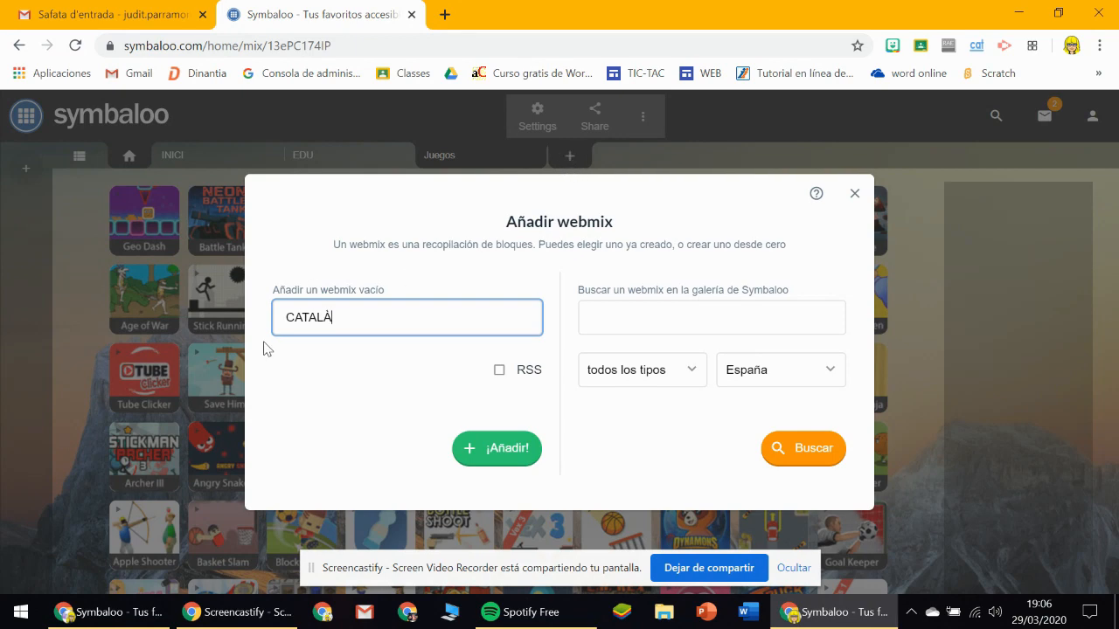
pyautogui.click(514, 456)
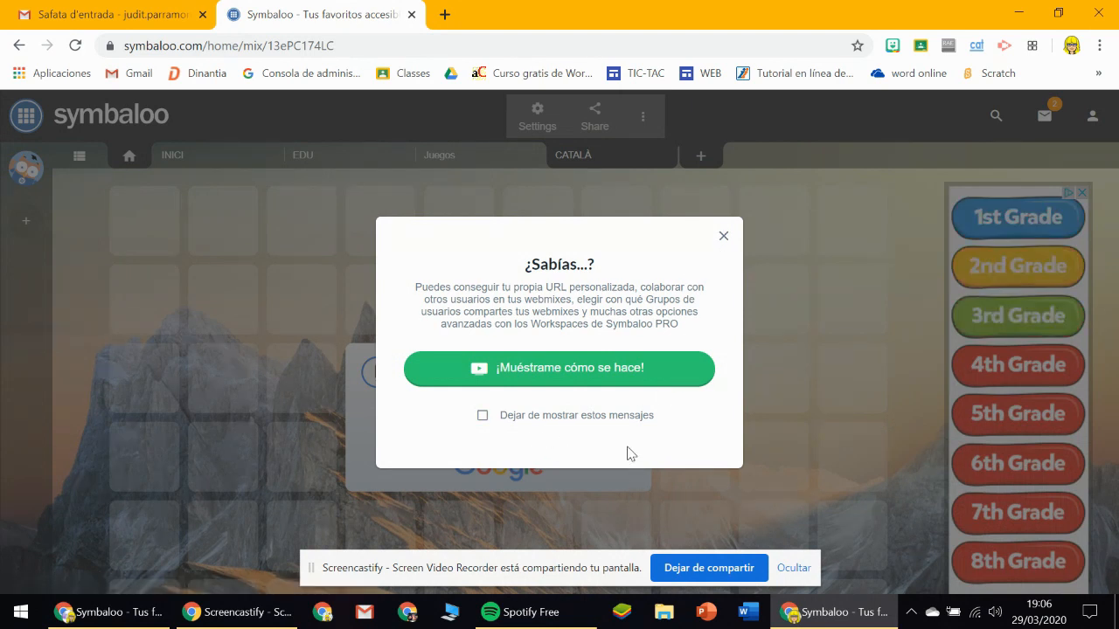
pyautogui.click(622, 418)
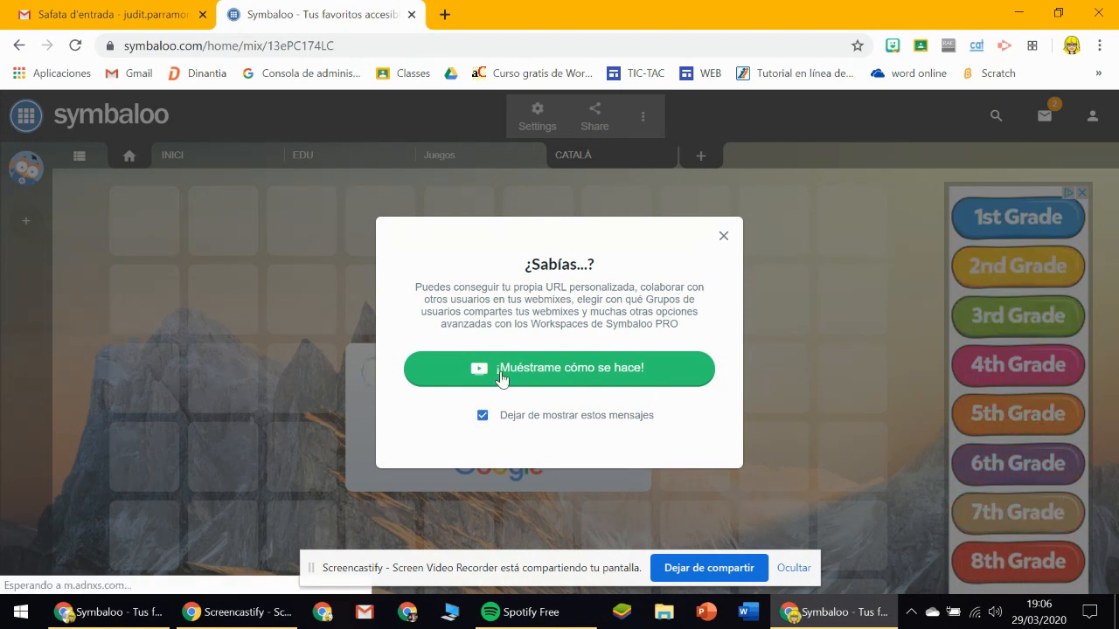
pyautogui.click(722, 240)
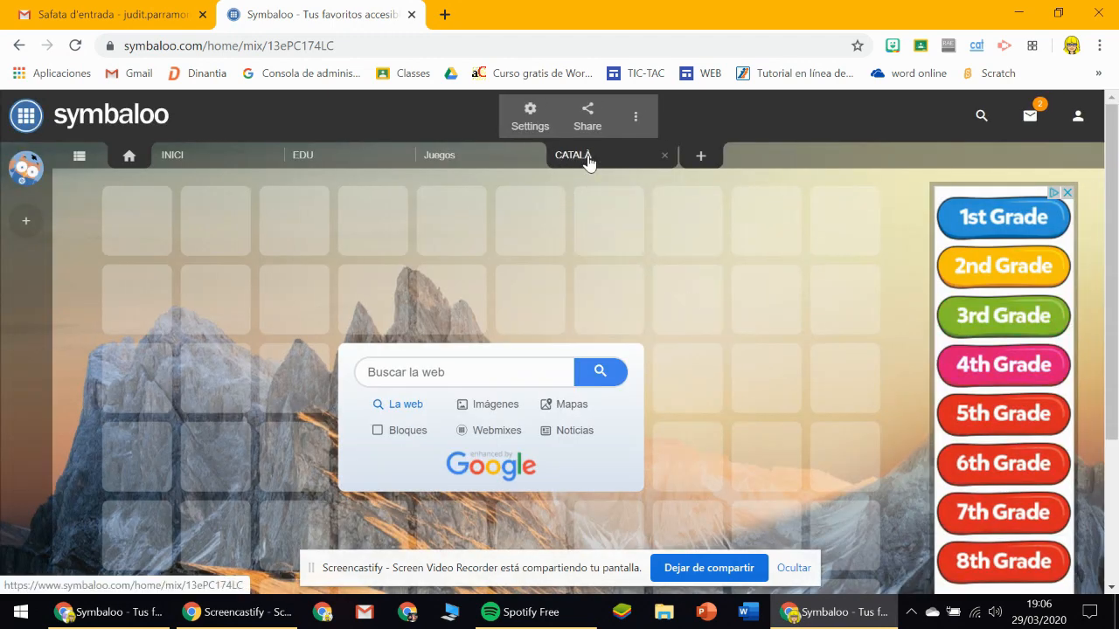
# Check the page for joining a group, and return to the CATALÀ webmix without granting clipboard access.
pyautogui.click(21, 224)
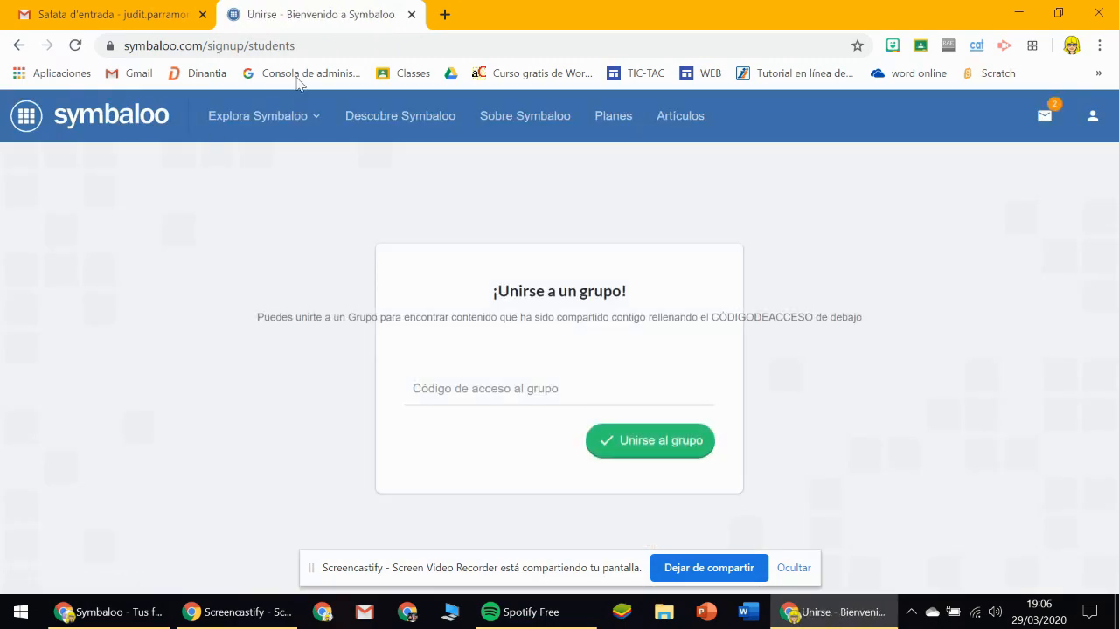
pyautogui.click(19, 46)
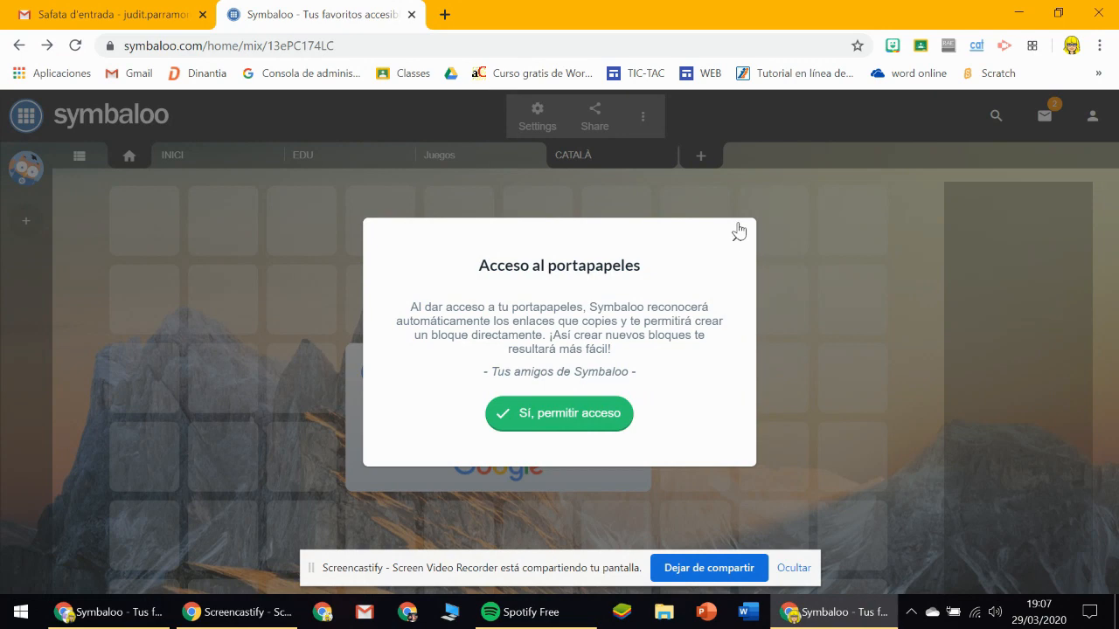
pyautogui.click(737, 239)
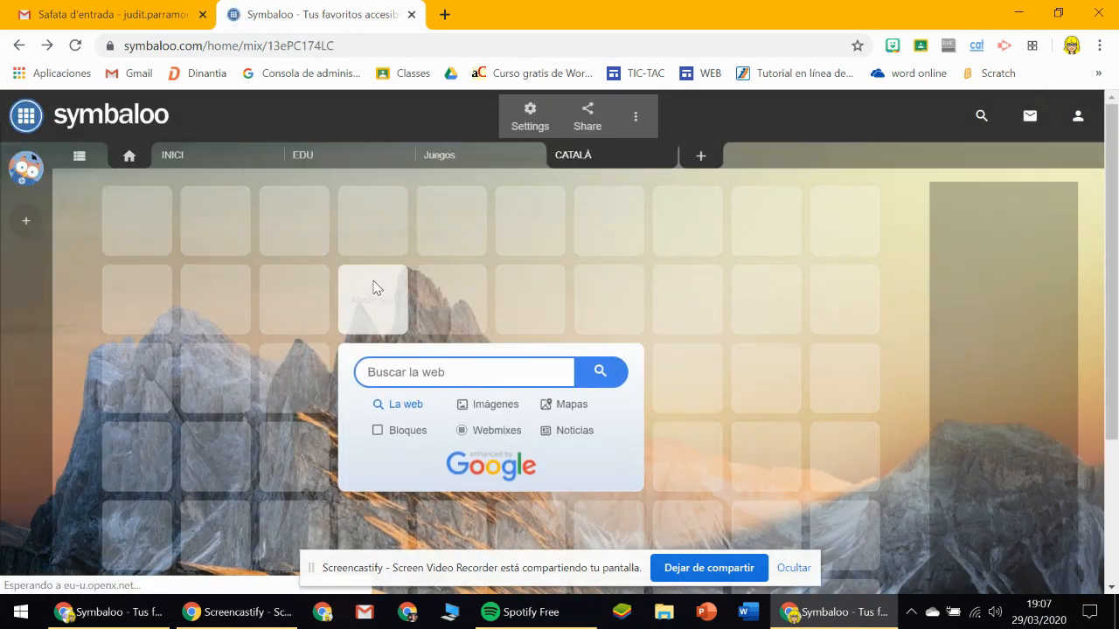
# Try the beach picture as the CATALÀ webmix's wallpaper, and replace it with the plain blue colour.
pyautogui.click(83, 161)
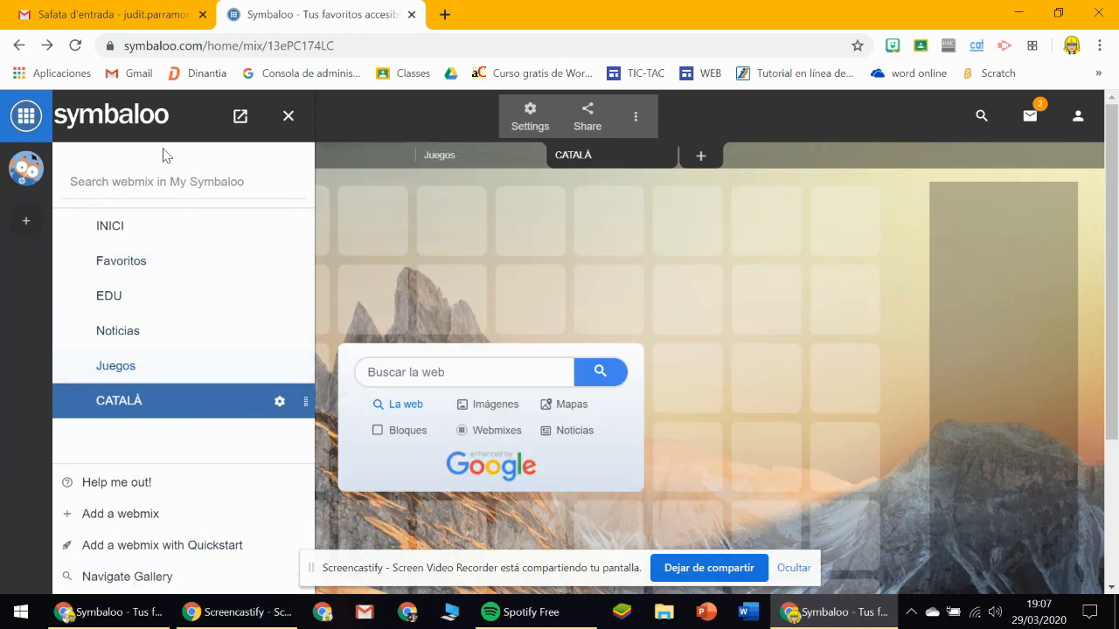
pyautogui.click(528, 120)
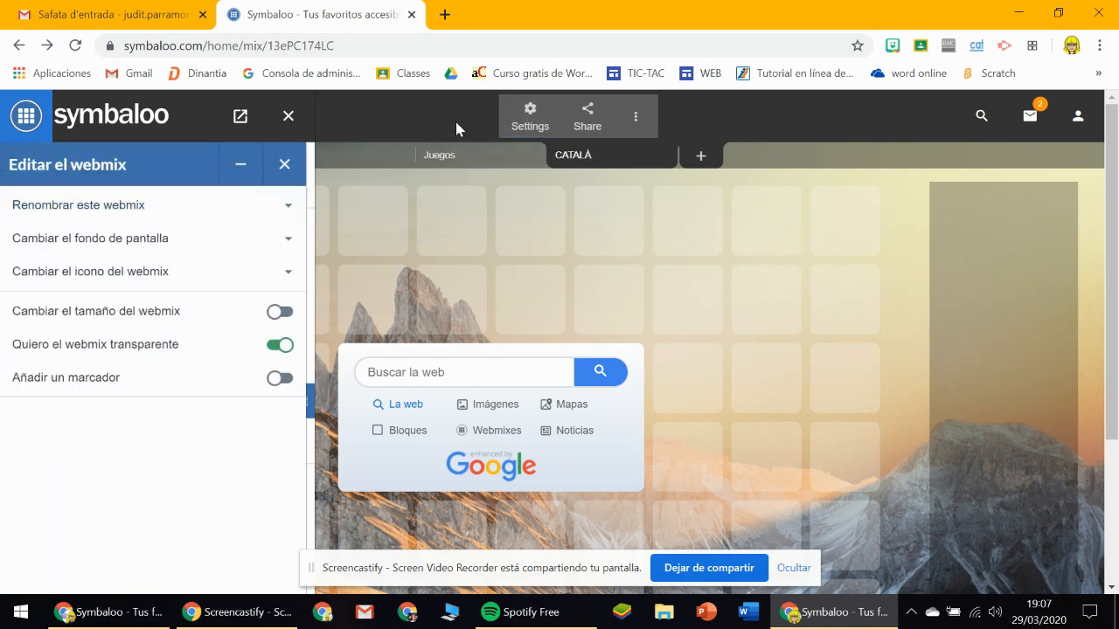
pyautogui.click(156, 239)
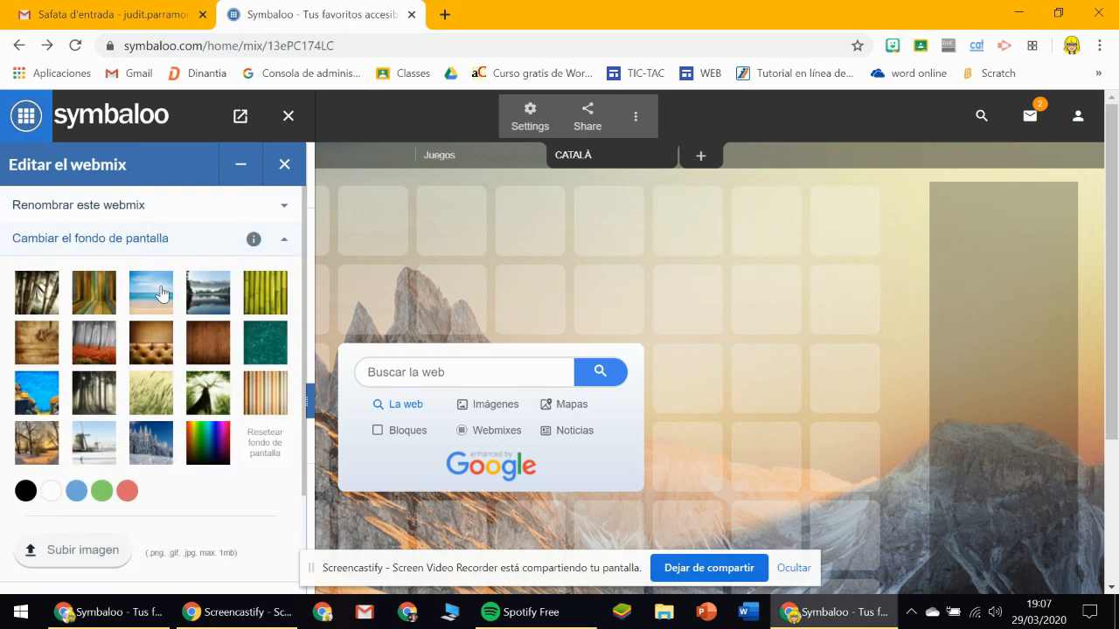
pyautogui.click(205, 447)
pyautogui.click(102, 273)
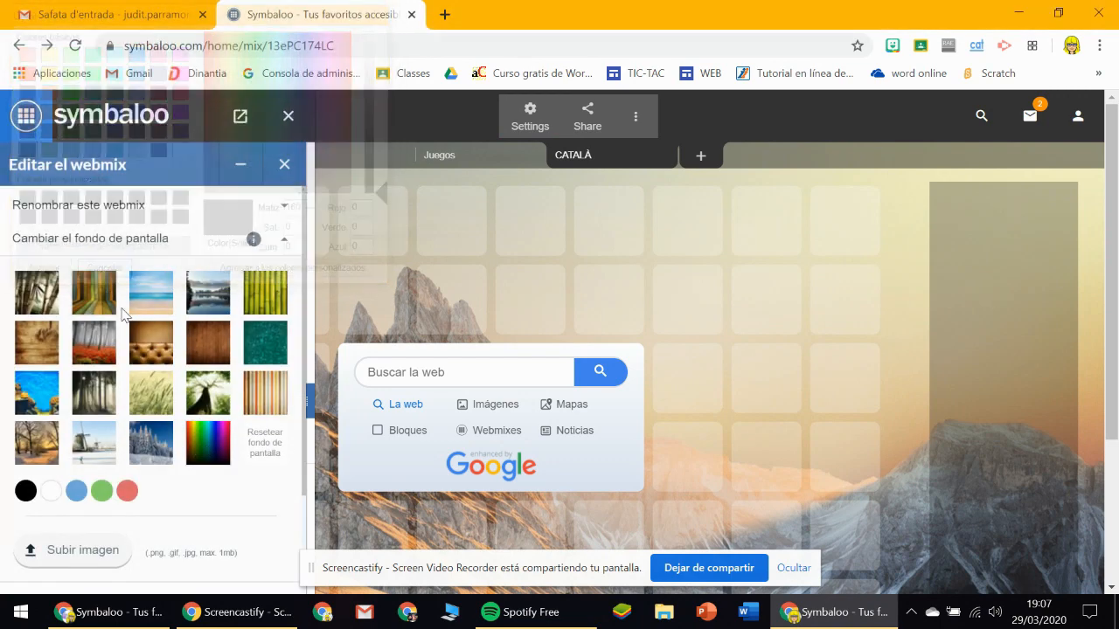
pyautogui.click(154, 304)
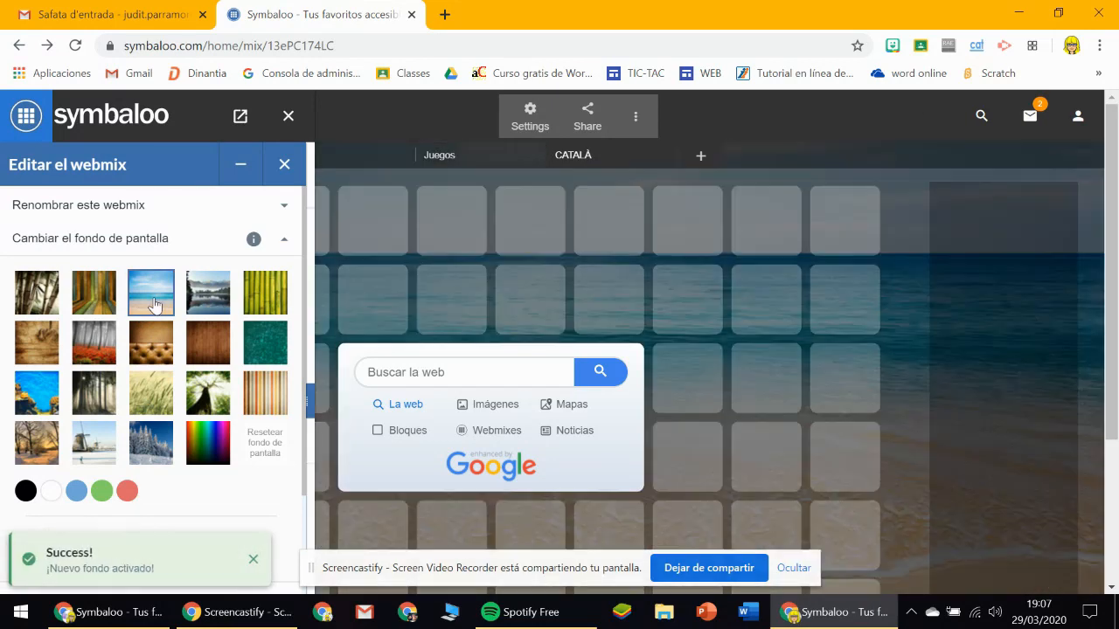
pyautogui.scroll(-3, 154, 393)
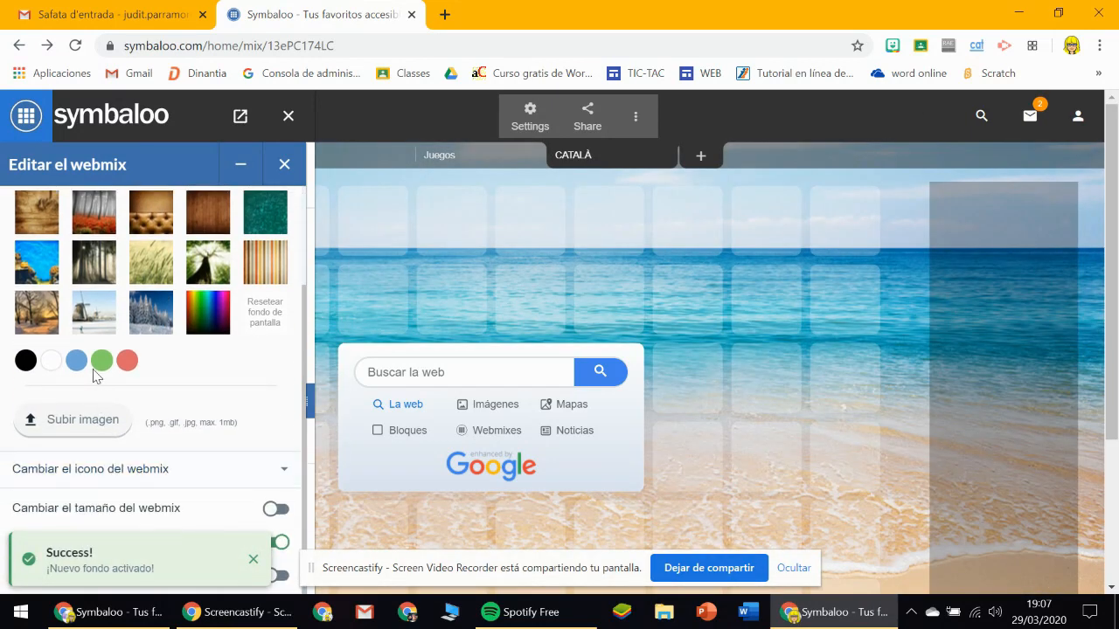
pyautogui.click(79, 362)
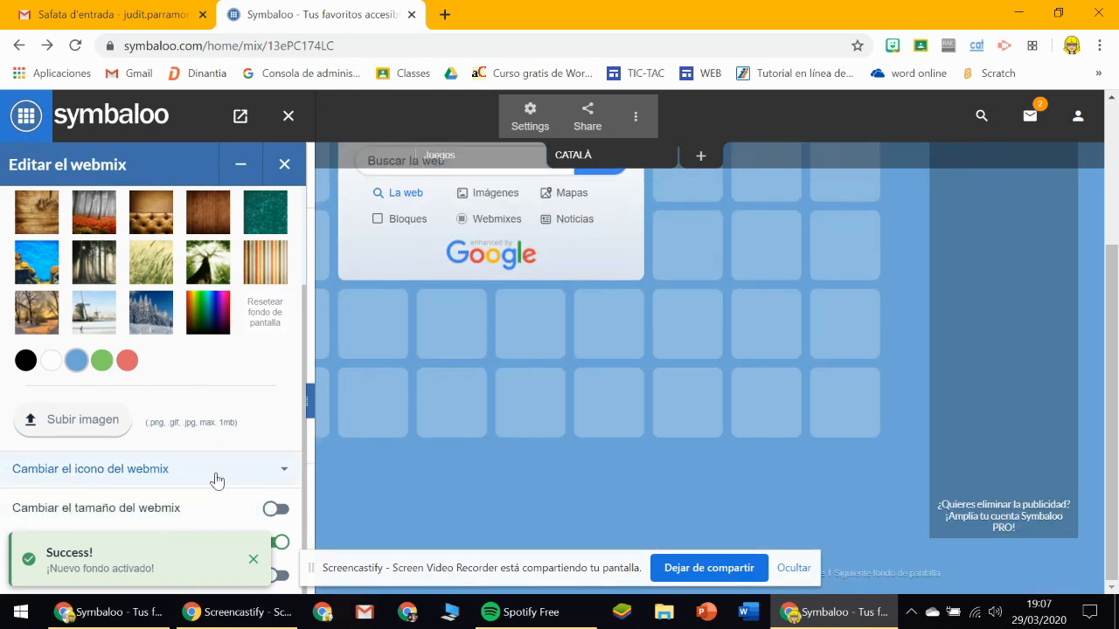
# Set the CATALÀ webmix's icon to the star and save it.
pyautogui.click(215, 472)
pyautogui.scroll(-3, 234, 381)
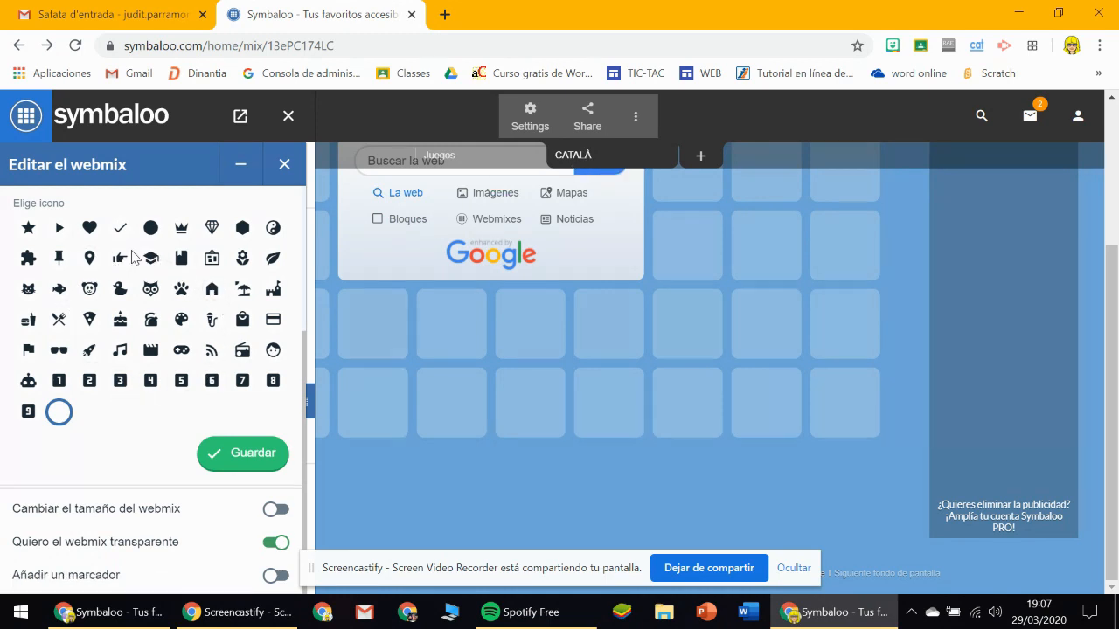
pyautogui.click(29, 229)
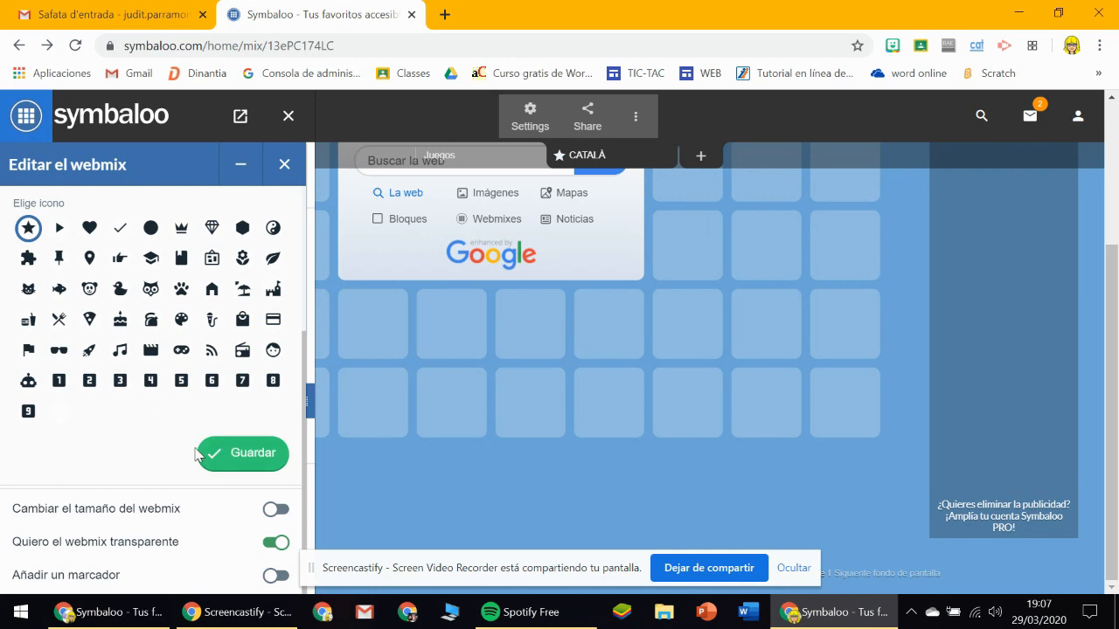
pyautogui.click(225, 455)
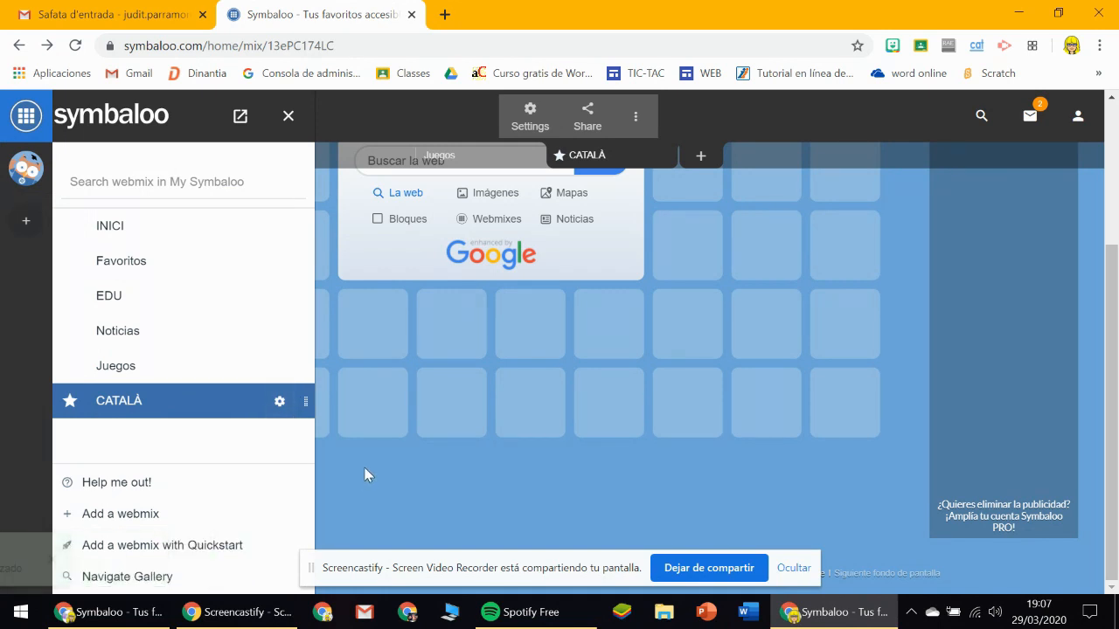
# Close the list of webmixes, hide the Juegos webmix from the row and return to the CATALÀ webmix.
pyautogui.click(181, 185)
pyautogui.click(422, 495)
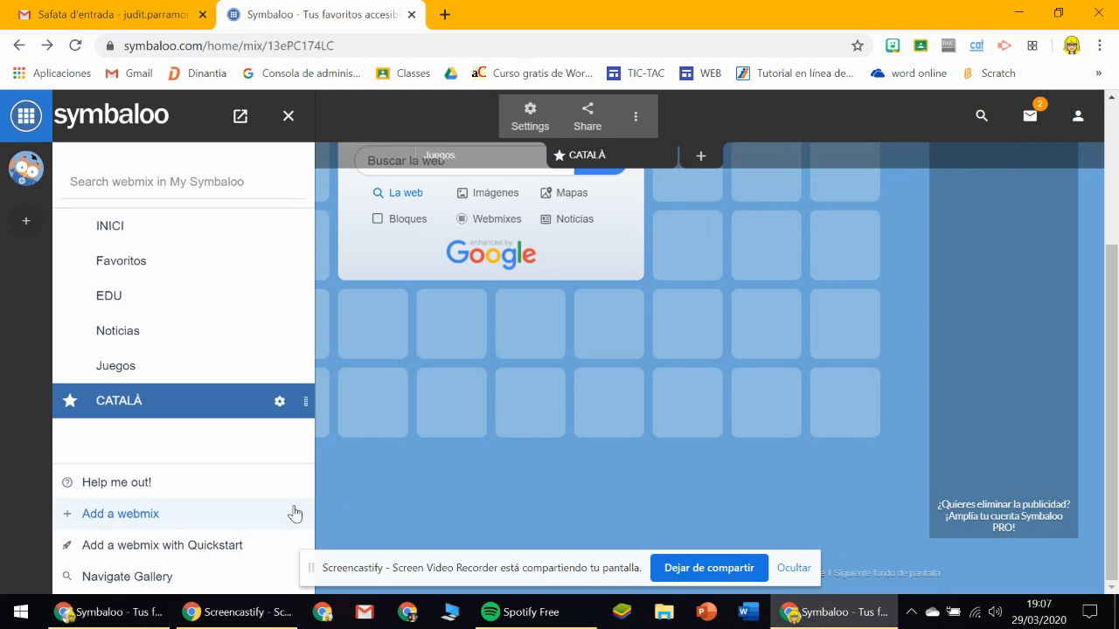
pyautogui.click(465, 153)
pyautogui.click(288, 115)
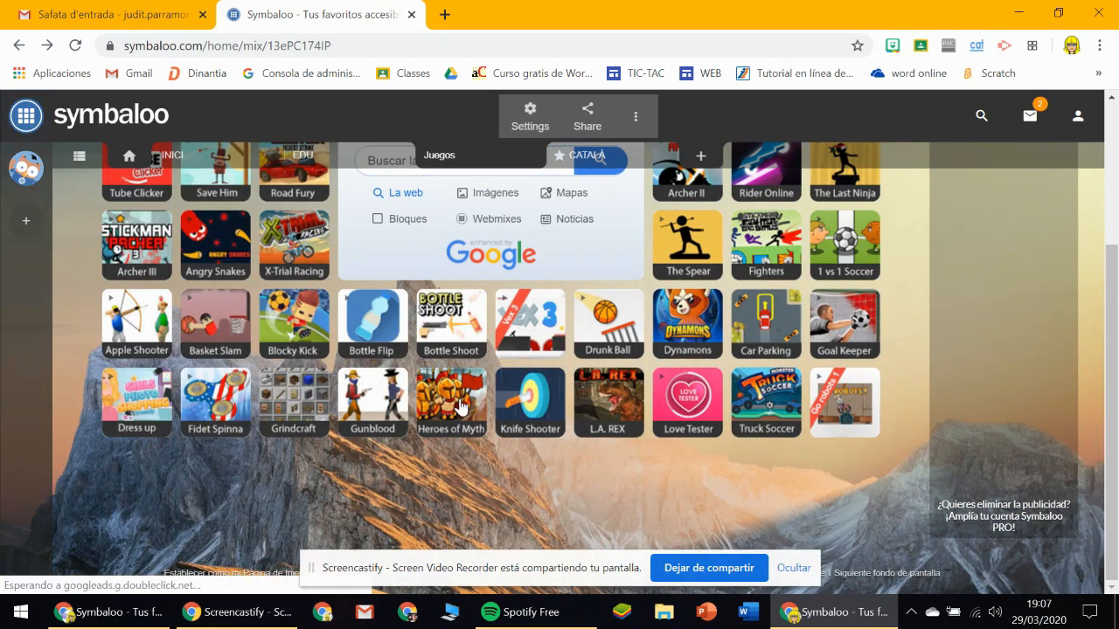
pyautogui.scroll(3, 496, 439)
pyautogui.click(580, 156)
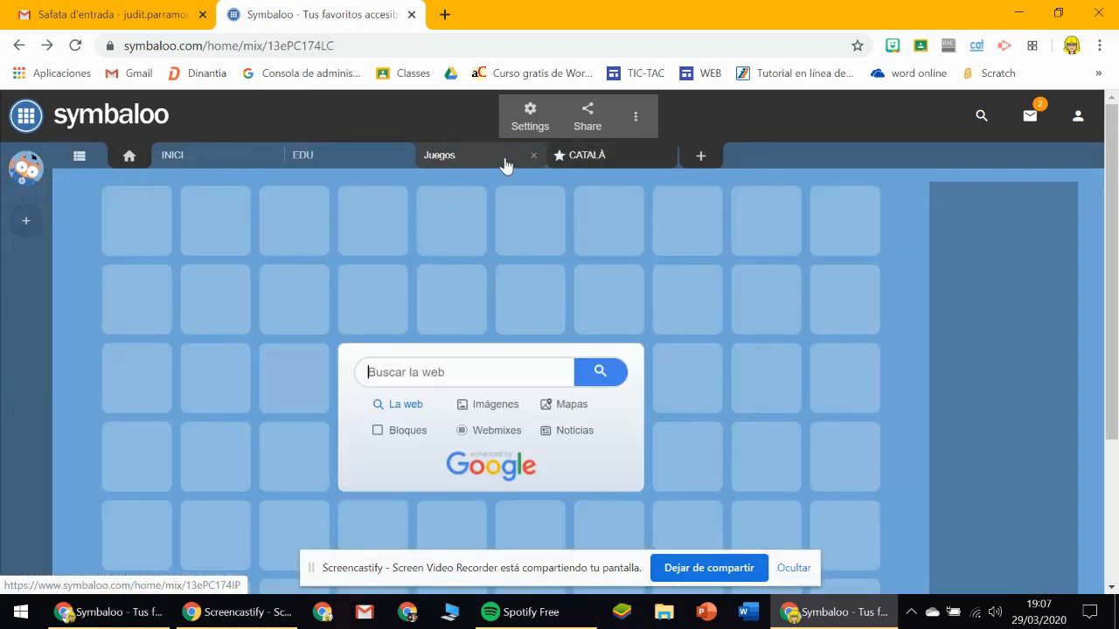
pyautogui.click(506, 160)
pyautogui.click(531, 156)
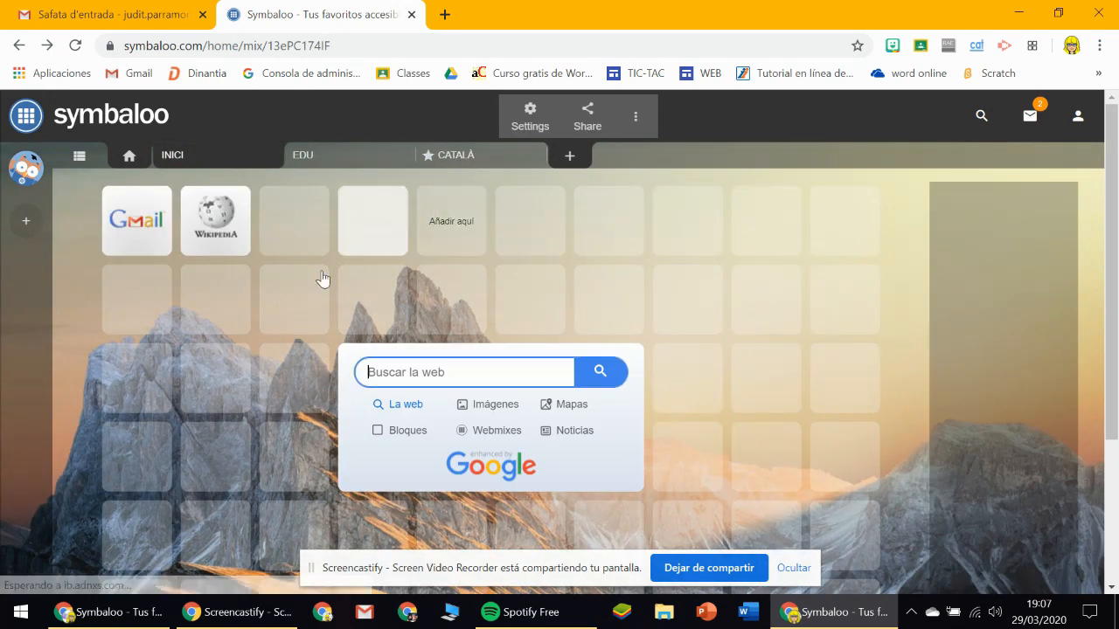
pyautogui.click(475, 156)
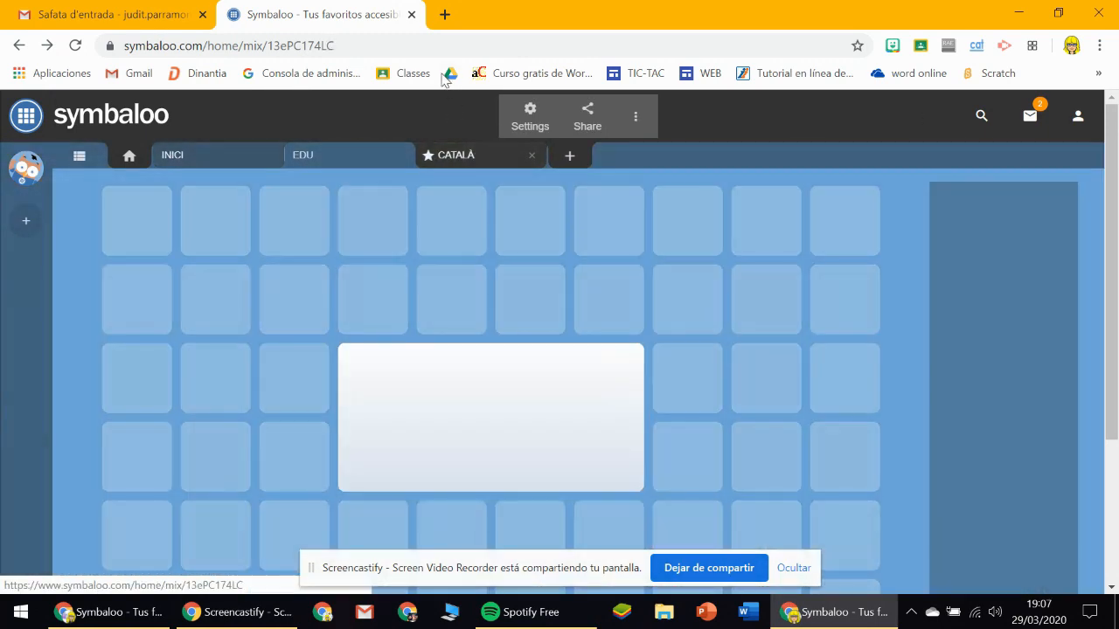
# Search Google for EDU365 in a new browser tab and open the edu365.cat site.
pyautogui.click(445, 15)
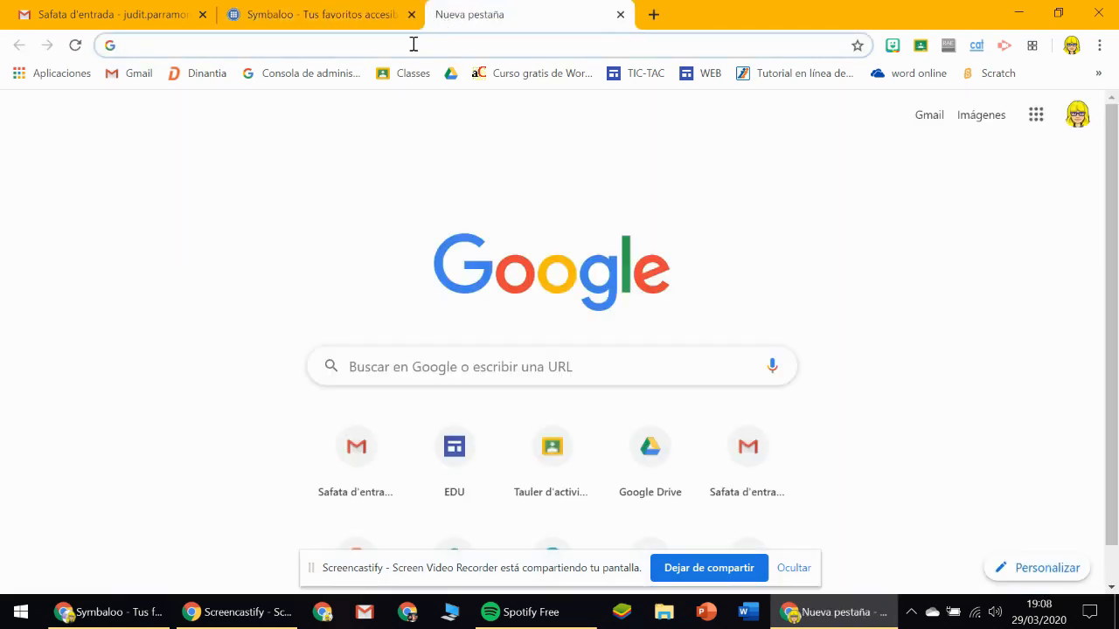
pyautogui.write('edu365')
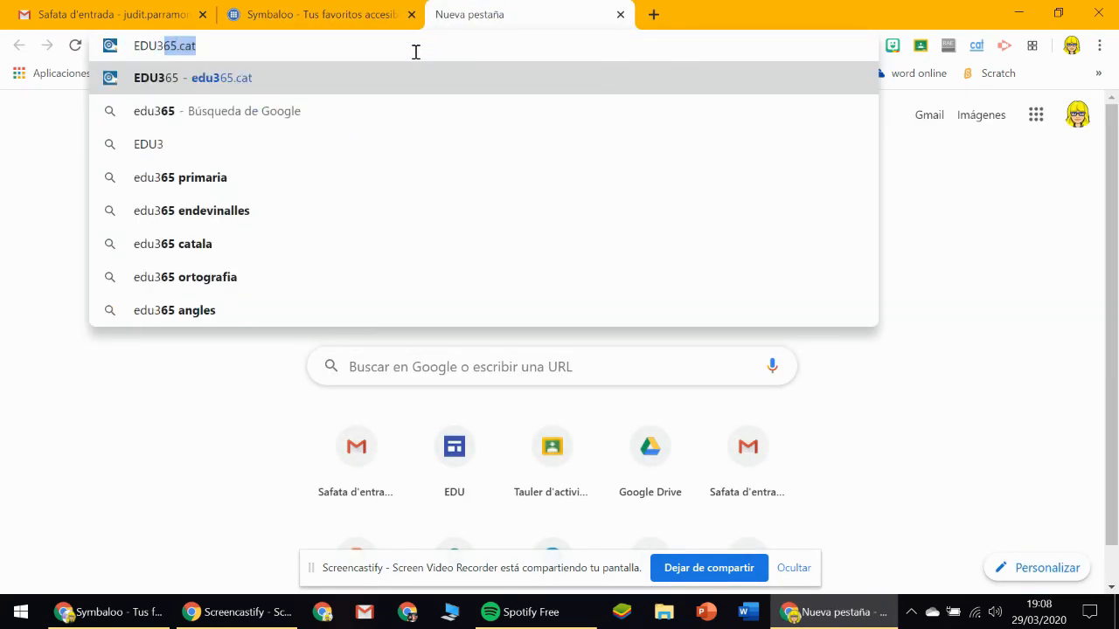
pyautogui.press('Delete')
pyautogui.press('Return')
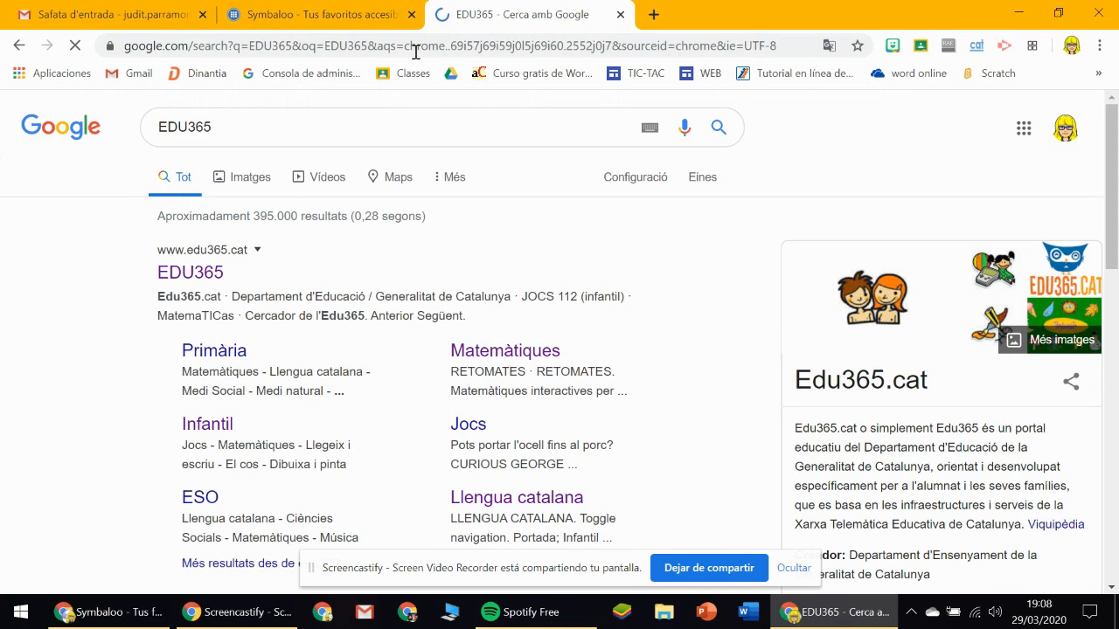
pyautogui.click(179, 273)
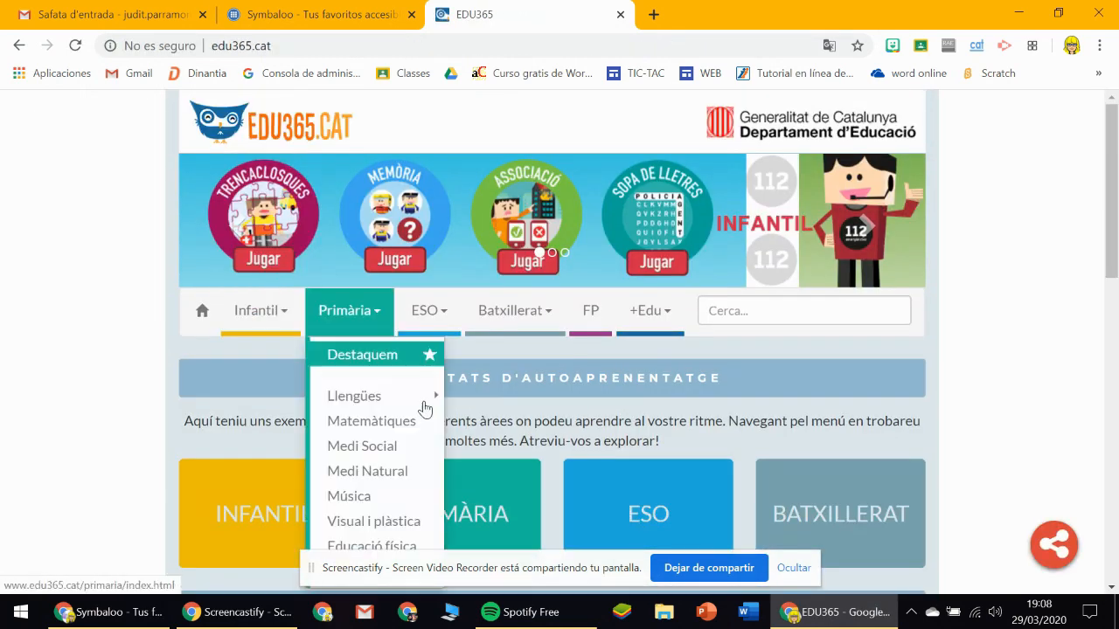
# Open the Info K resource from the Primària section of the EDU365 site.
pyautogui.click(409, 498)
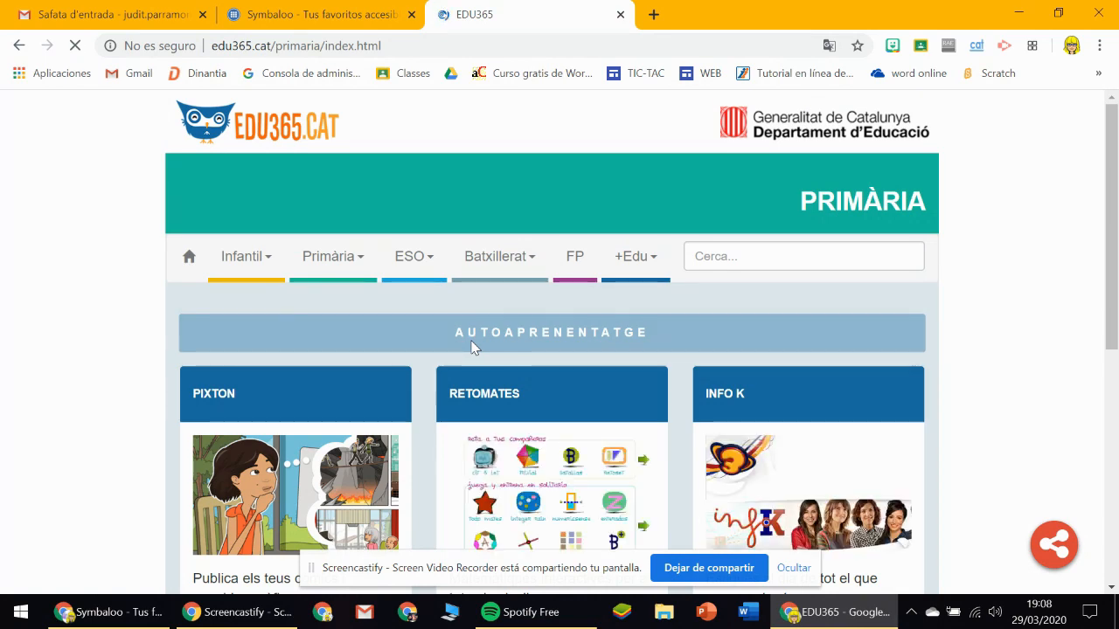
pyautogui.scroll(-2, 596, 366)
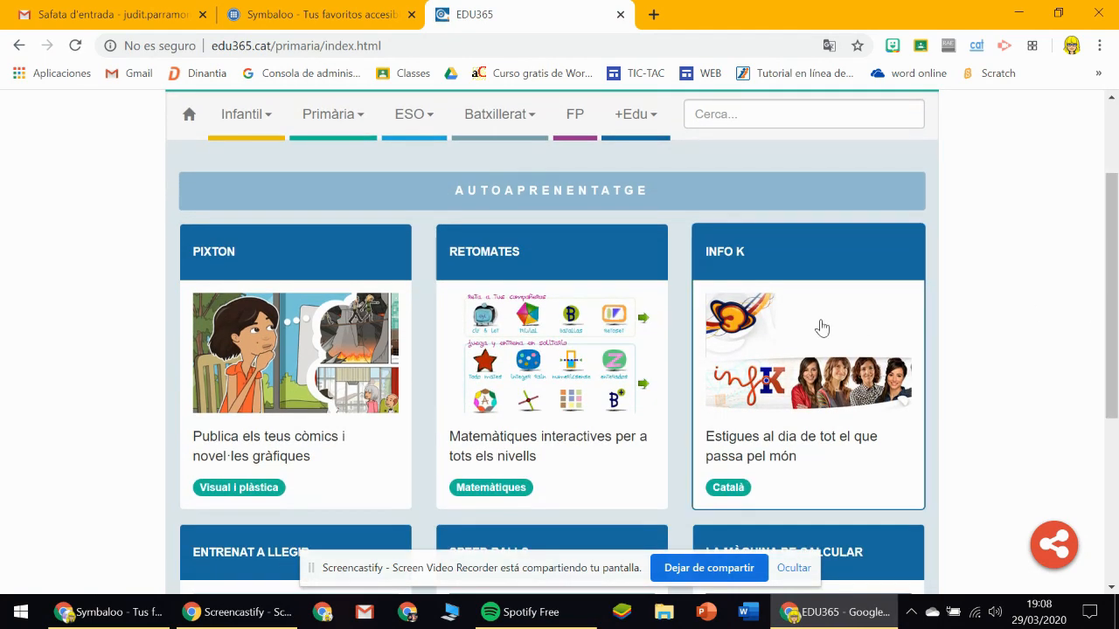
pyautogui.click(744, 262)
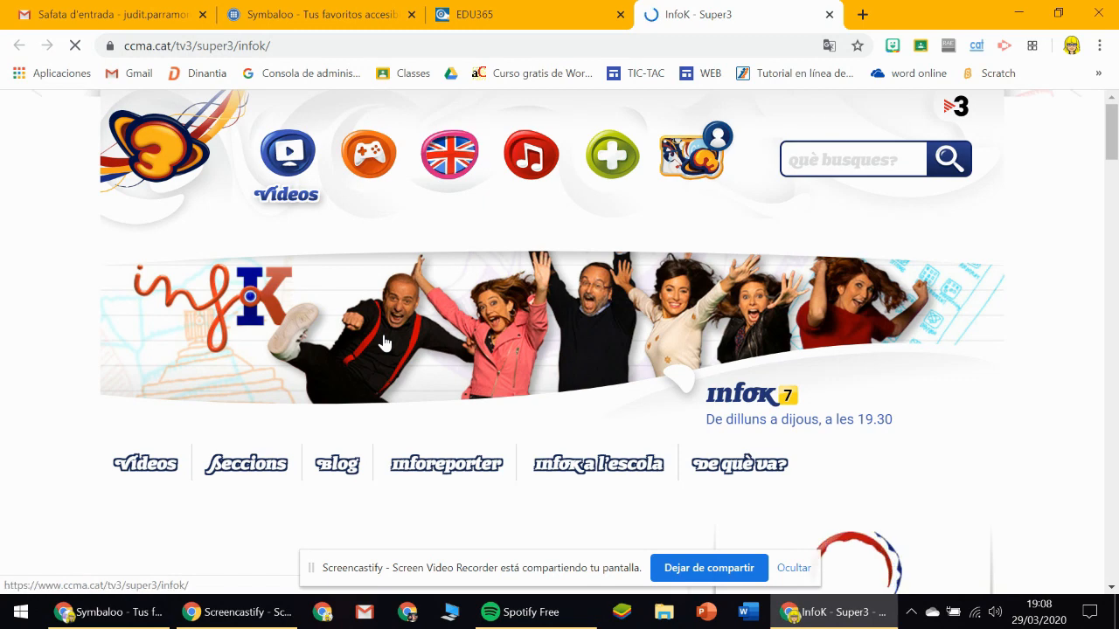
# Copy the web address of the InfoK page, ccma.cat/tv3/super3/infok/.
pyautogui.click(158, 46)
pyautogui.hotkey('ctrl', 'c')
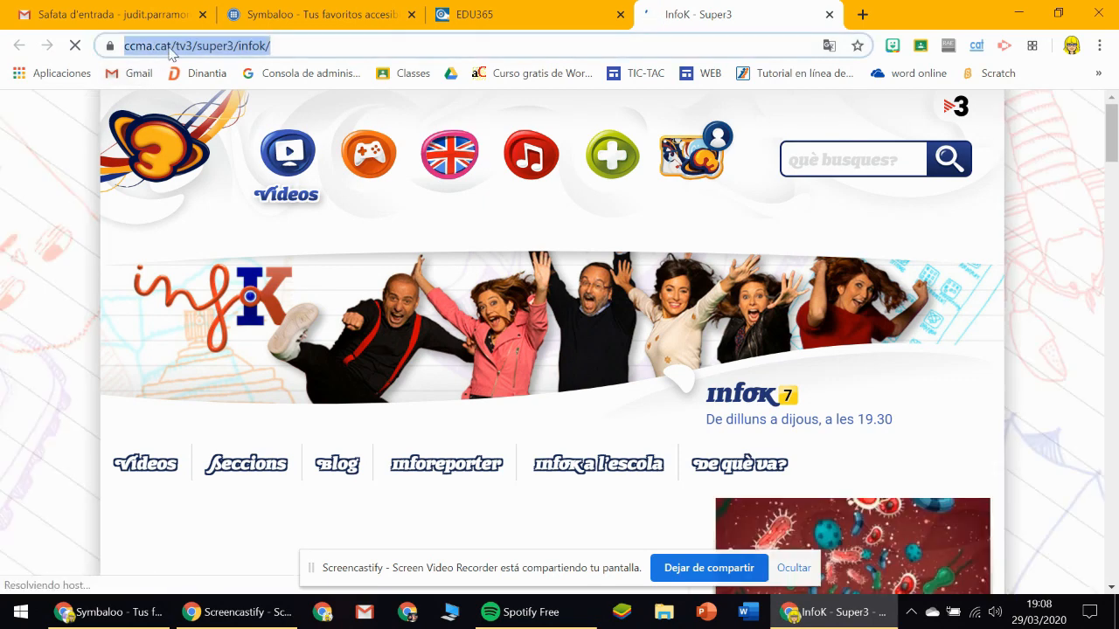
pyautogui.rightClick(194, 49)
pyautogui.press('Escape')
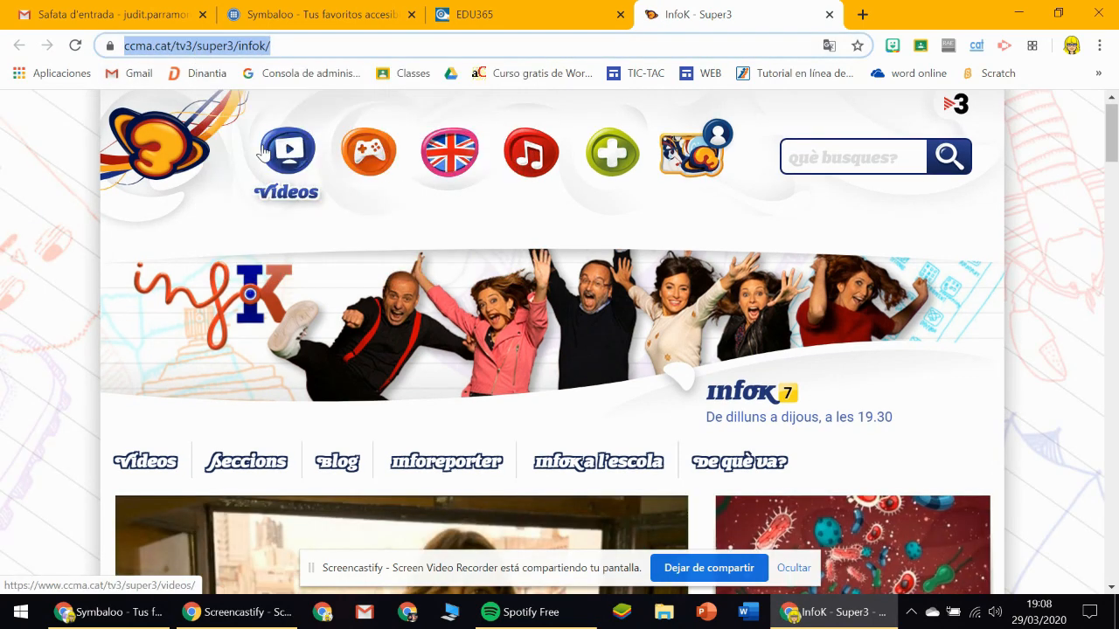
pyautogui.click(344, 9)
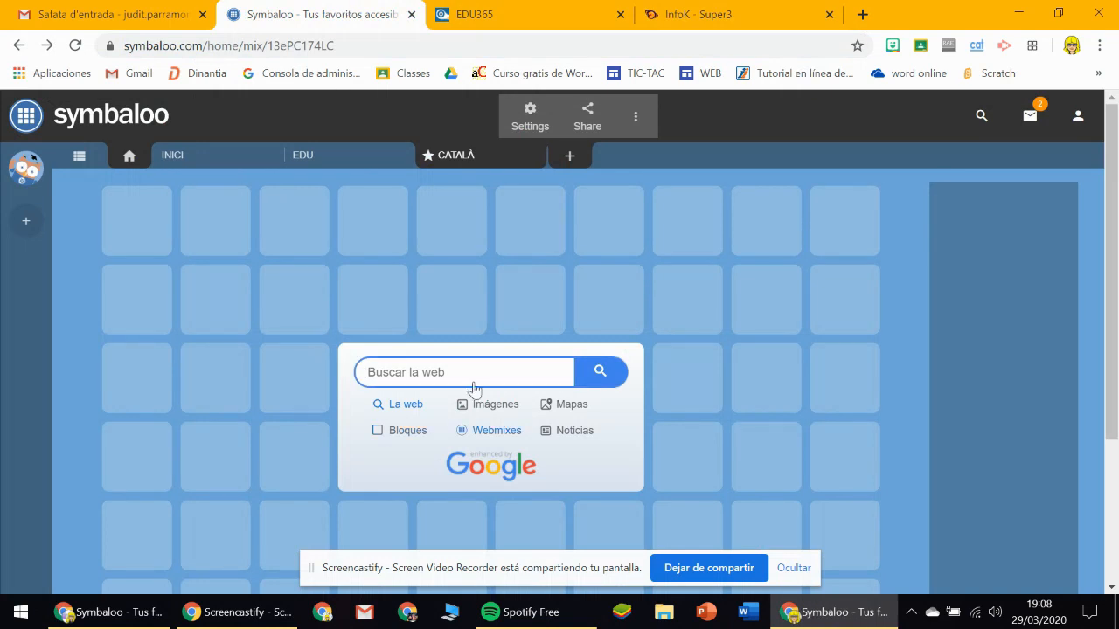
pyautogui.click(144, 227)
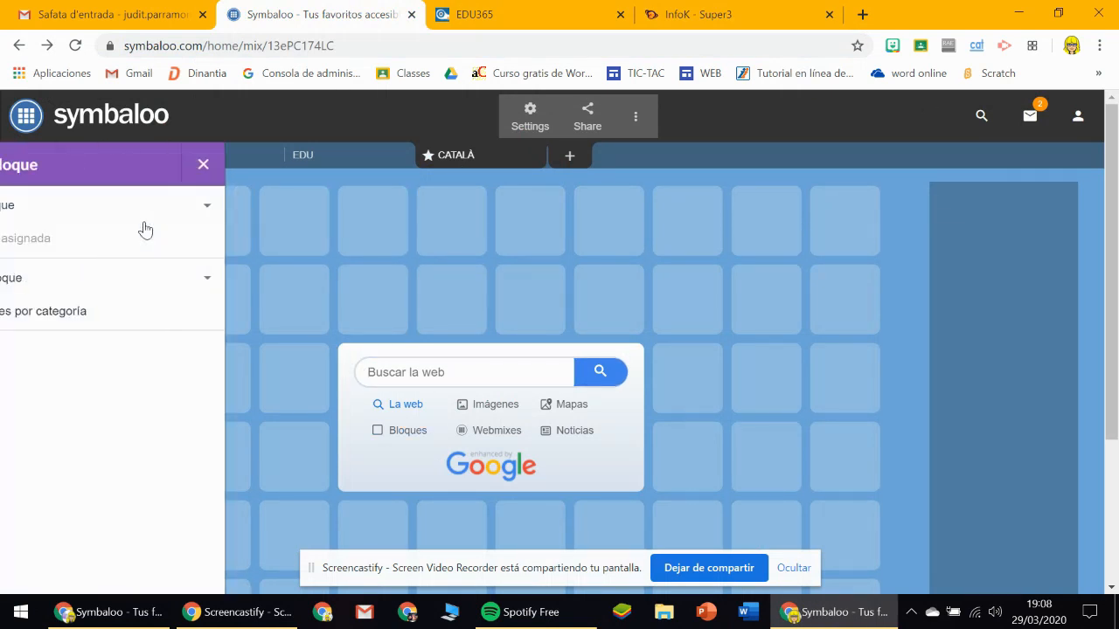
pyautogui.click(204, 215)
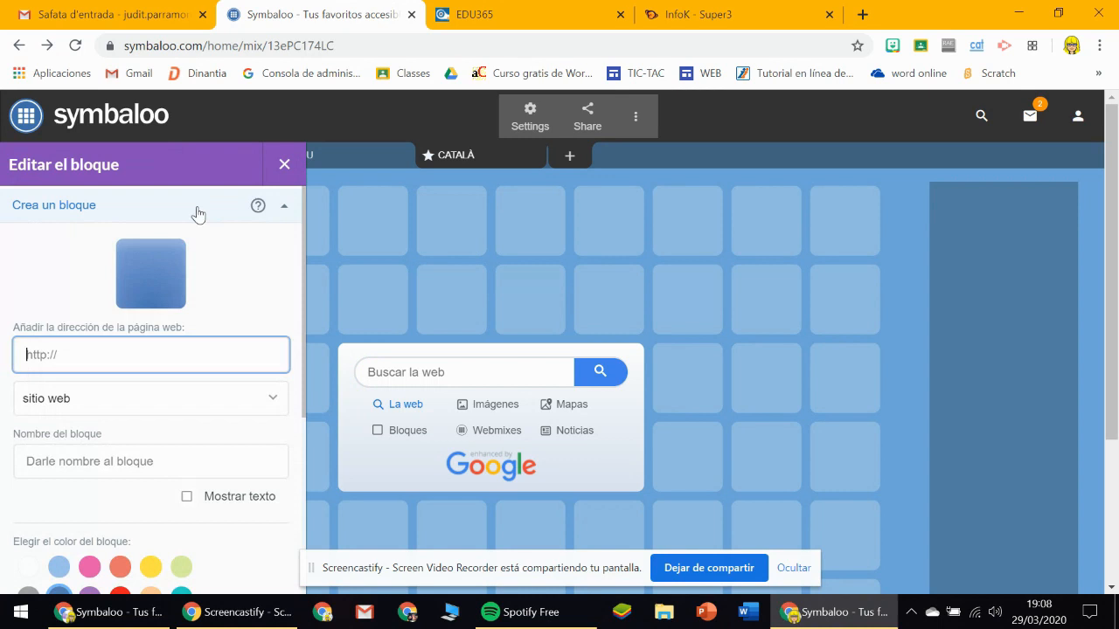
pyautogui.rightClick(84, 356)
pyautogui.click(137, 214)
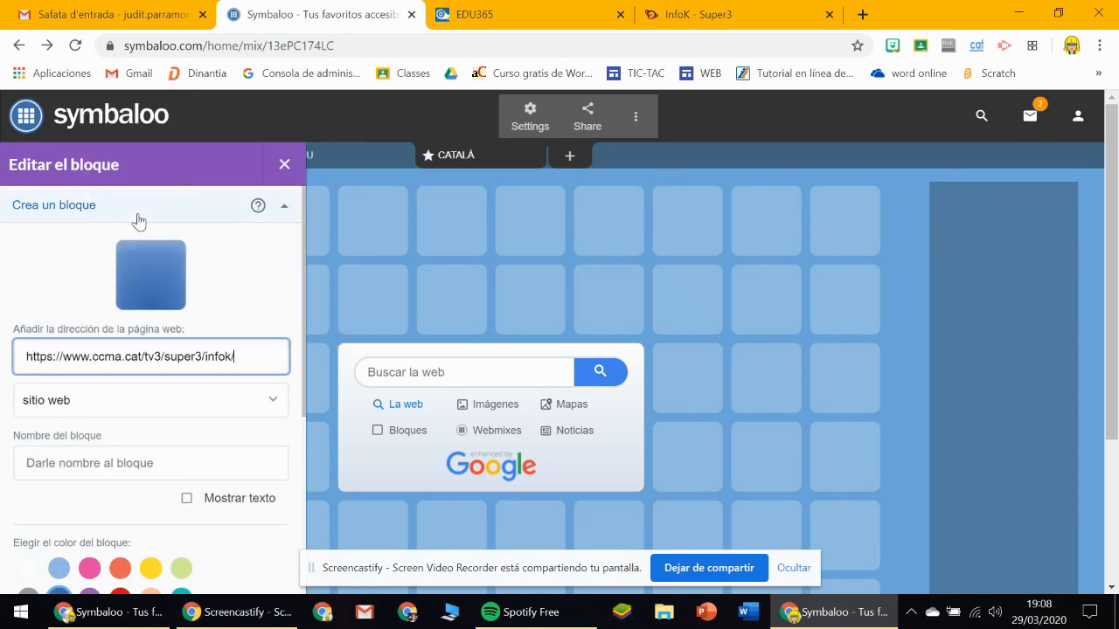
# Load the suggested name and images for the InfoK block and turn on its text display.
pyautogui.click(210, 429)
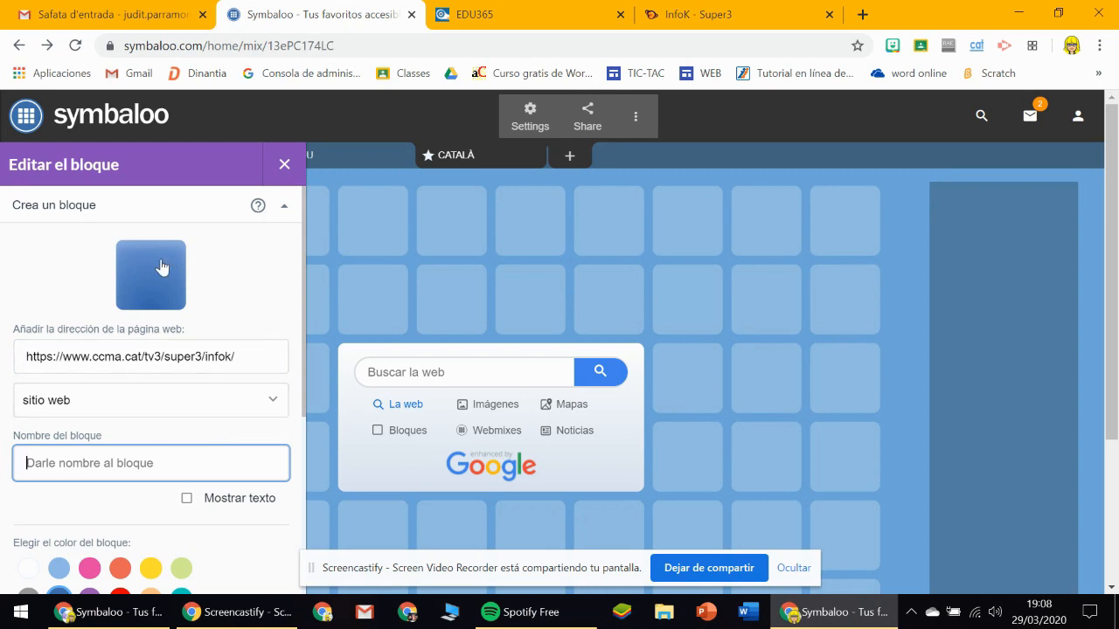
pyautogui.scroll(-1, 303, 263)
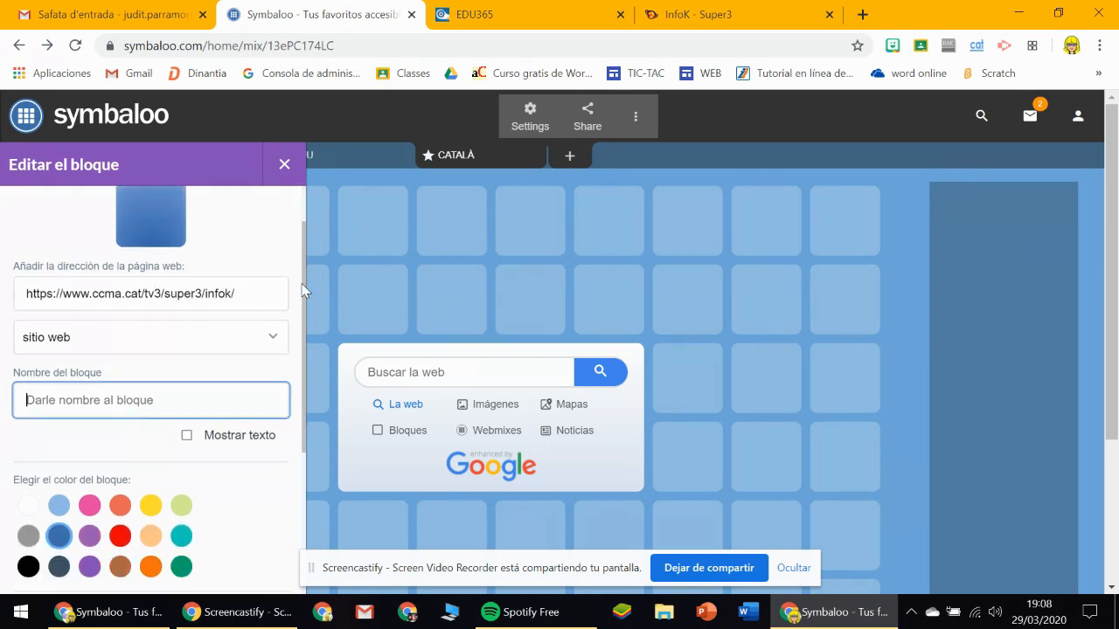
pyautogui.click(185, 436)
pyautogui.moveTo(303, 372); pyautogui.dragTo(94, 317)
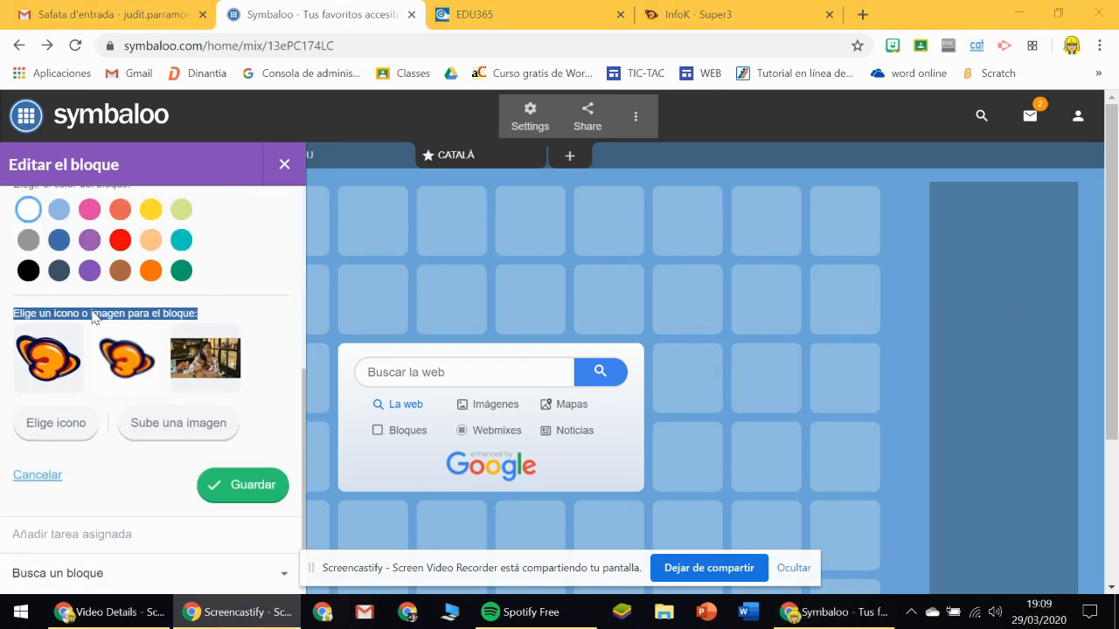
# Try to use the second suggested Super3 logo as the block's image and dismiss the image upload dialog.
pyautogui.click(125, 368)
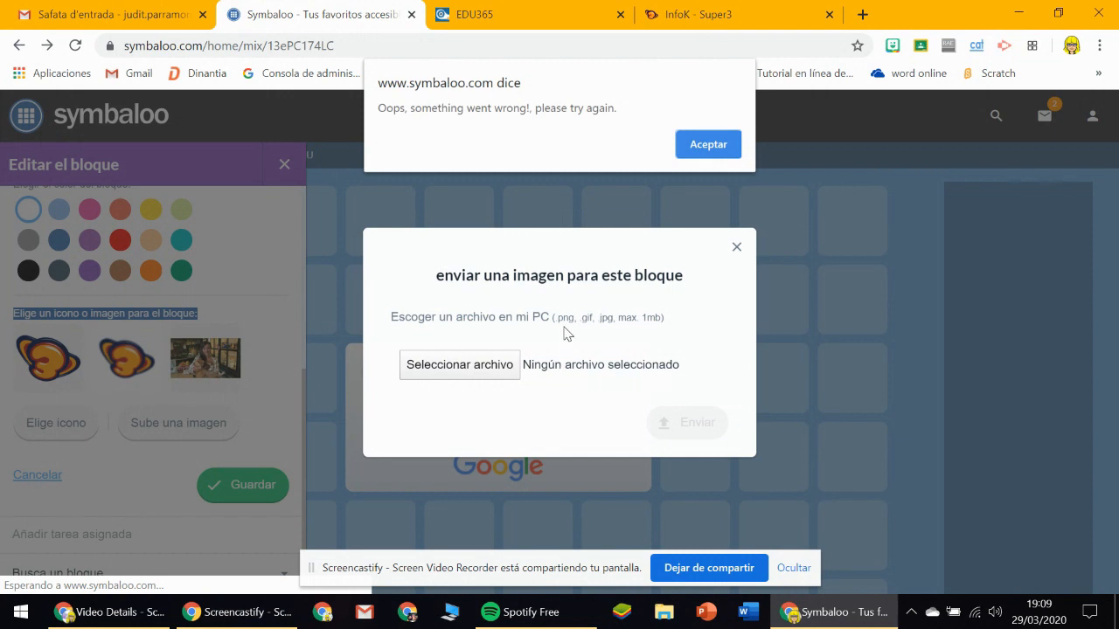
pyautogui.click(706, 144)
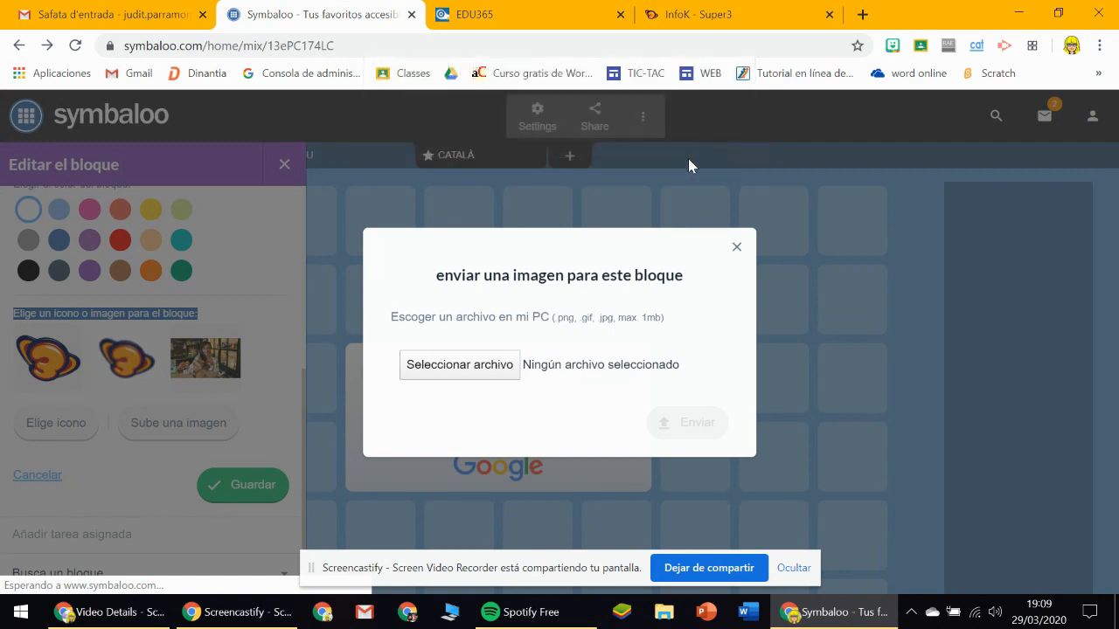
pyautogui.click(736, 247)
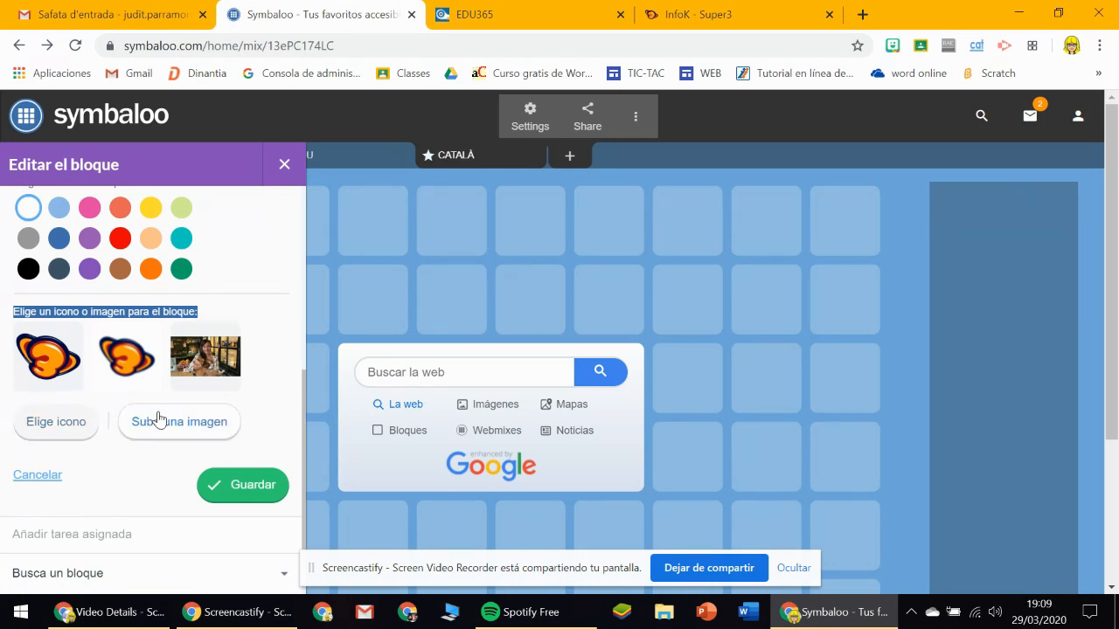
# Look through the Symbols icon set offered for the block and close it without picking an icon.
pyautogui.click(40, 425)
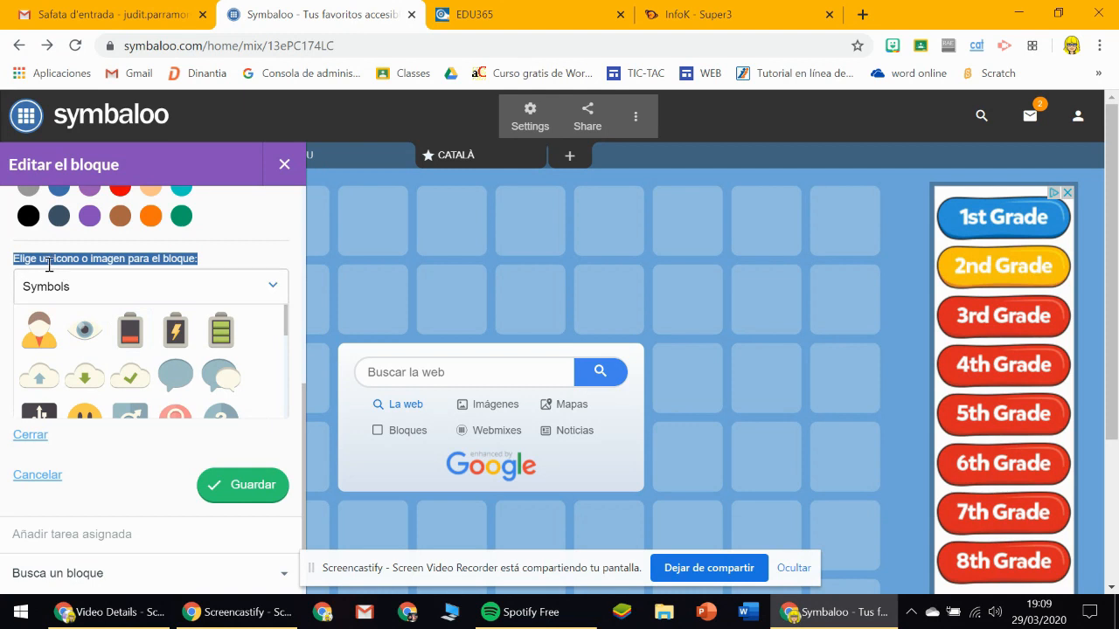
pyautogui.moveTo(291, 313); pyautogui.dragTo(263, 292)
pyautogui.click(32, 436)
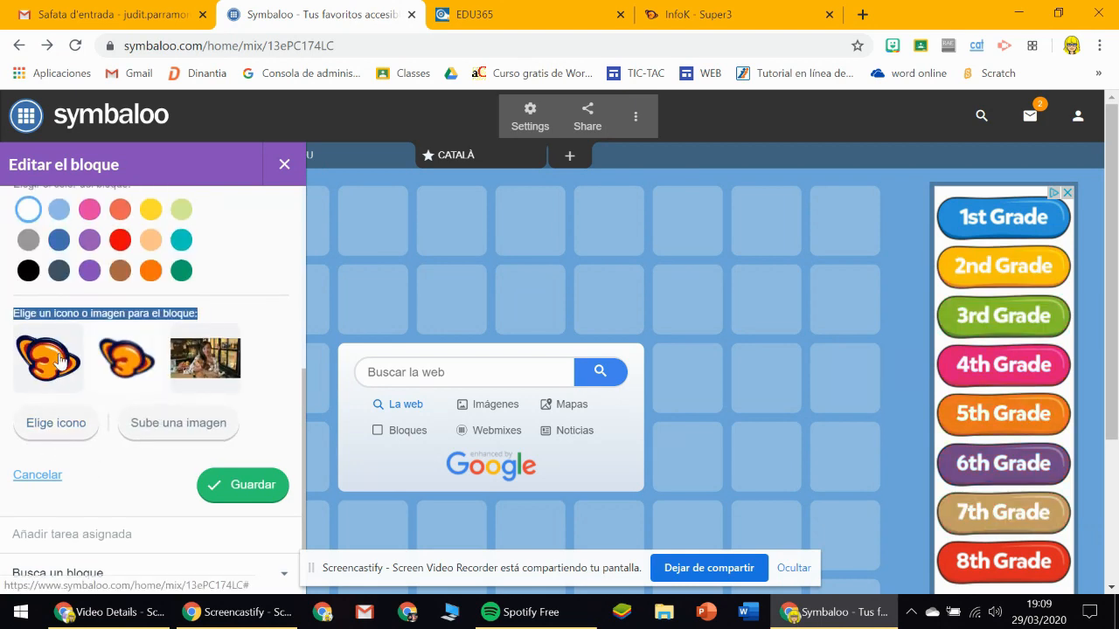
# Try the second suggested logo again, open the file chooser for a custom image, and cancel the upload.
pyautogui.click(131, 382)
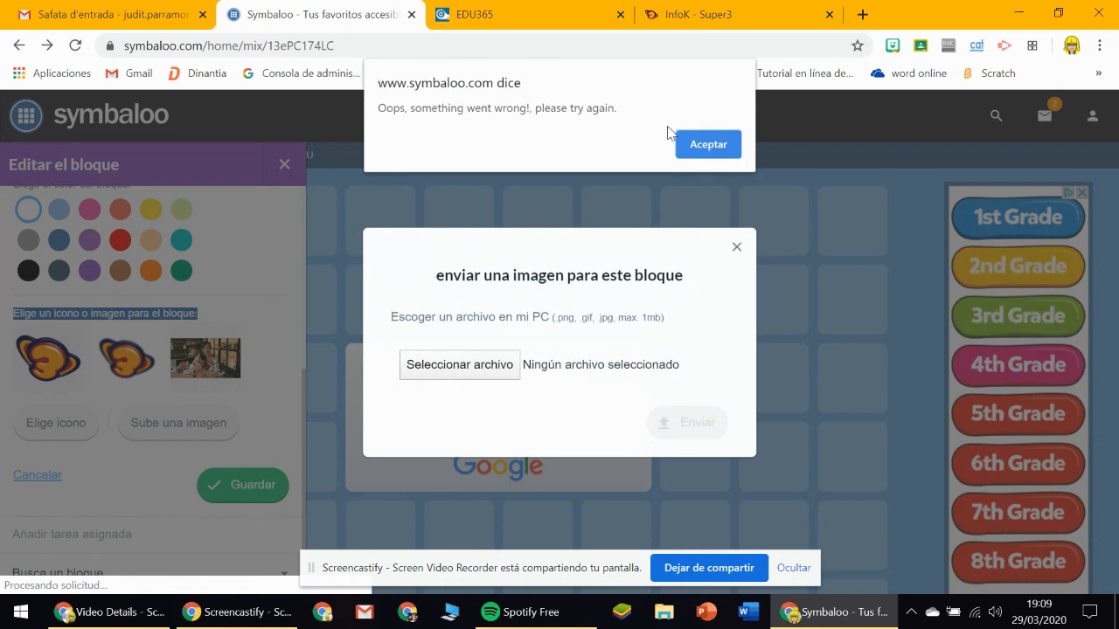
pyautogui.click(708, 145)
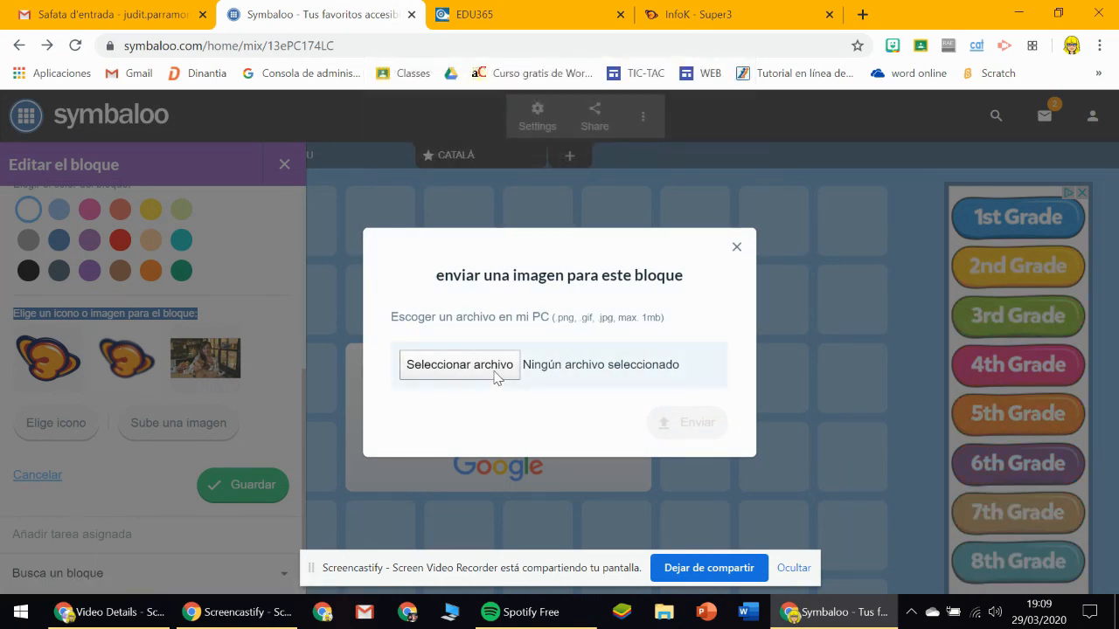
pyautogui.click(464, 372)
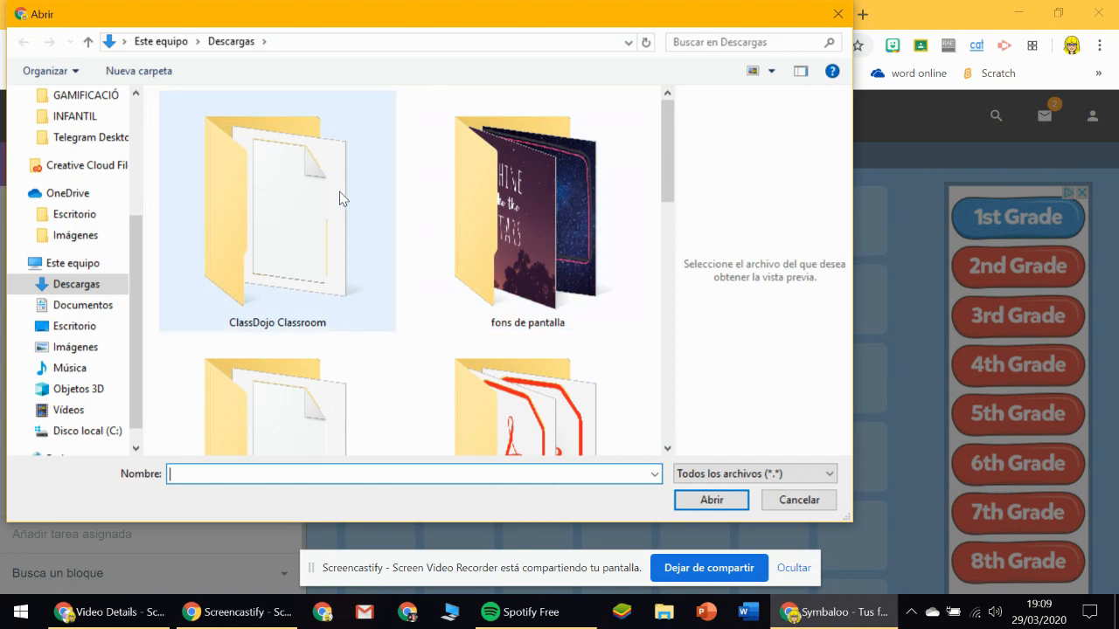
pyautogui.click(838, 14)
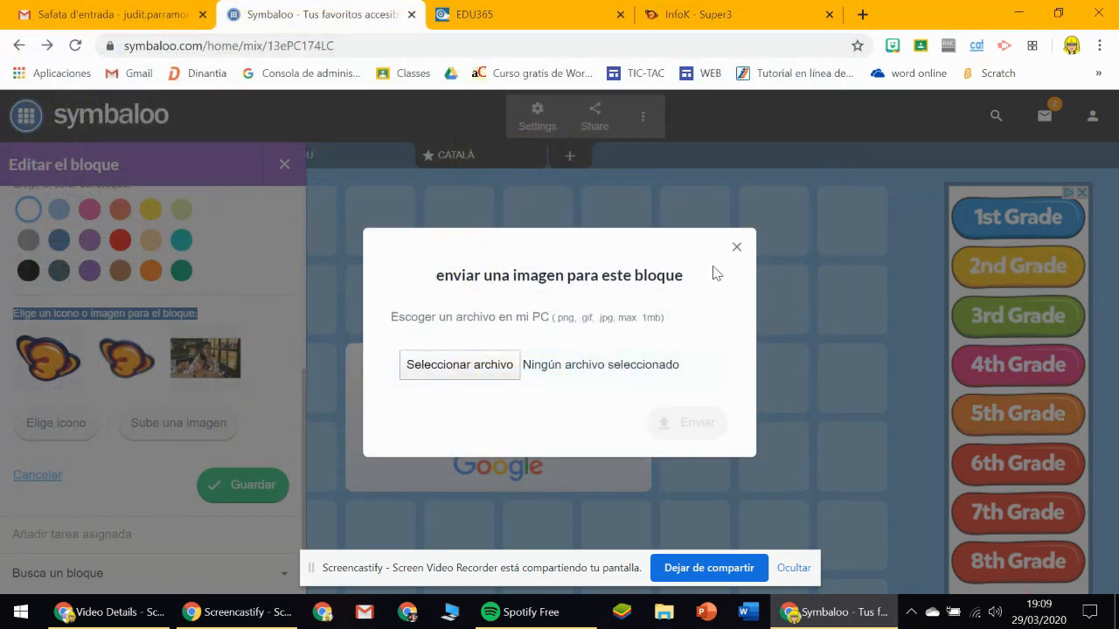
pyautogui.click(737, 250)
# Save the InfoK block to the CATALÀ webmix.
pyautogui.scroll(-1, 114, 441)
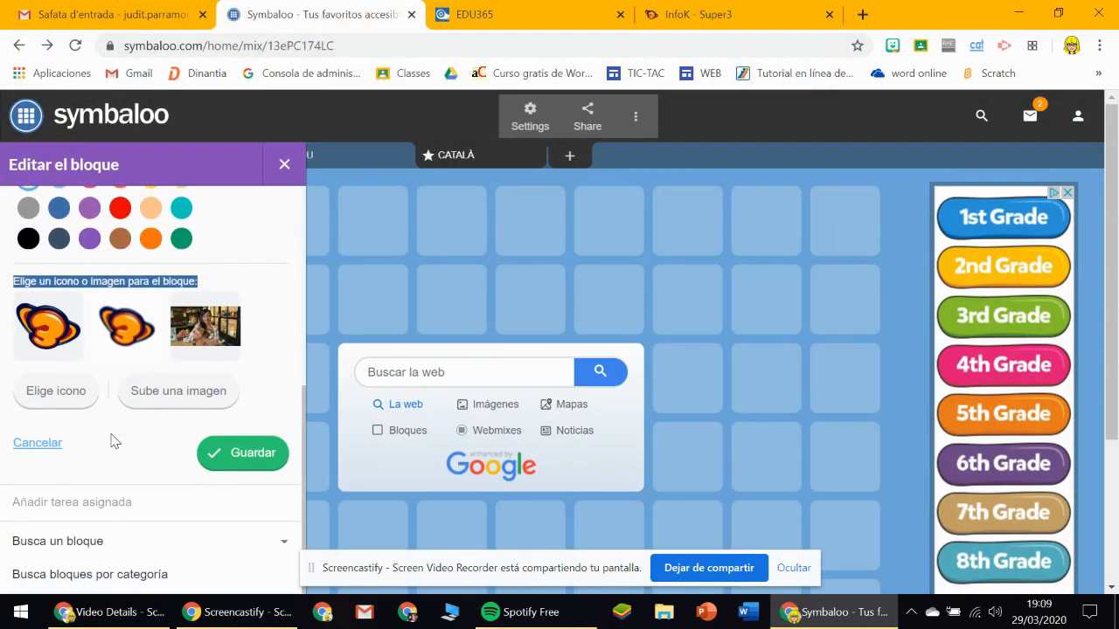
pyautogui.click(250, 457)
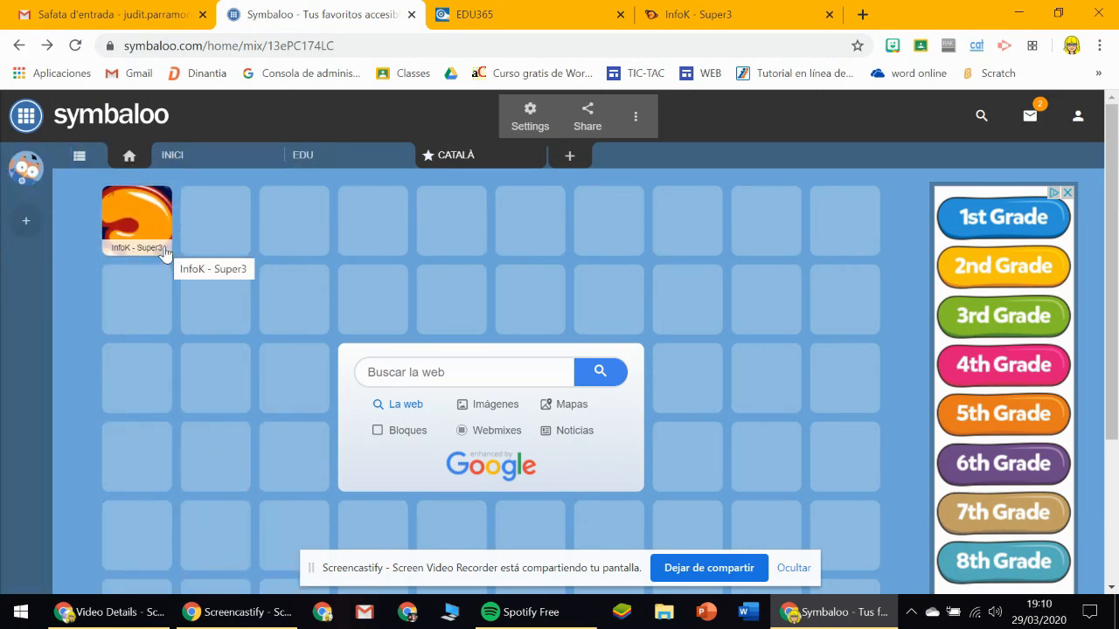
# Return to the EDU365 Primària page and open the Entrena't a llegir reading resource.
pyautogui.click(520, 12)
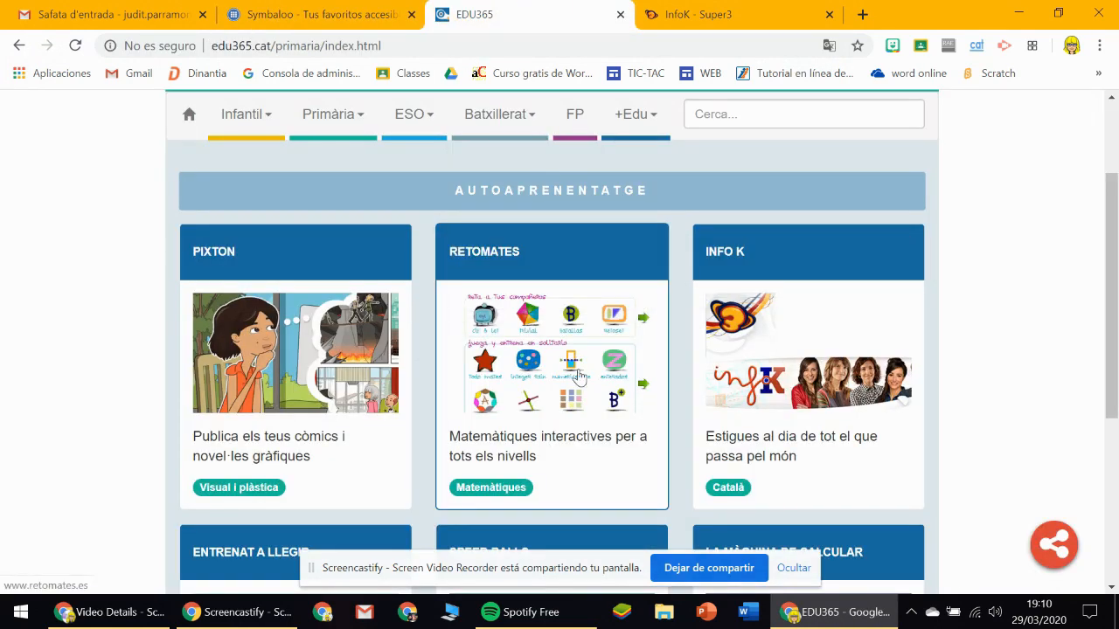
pyautogui.scroll(-4, 579, 376)
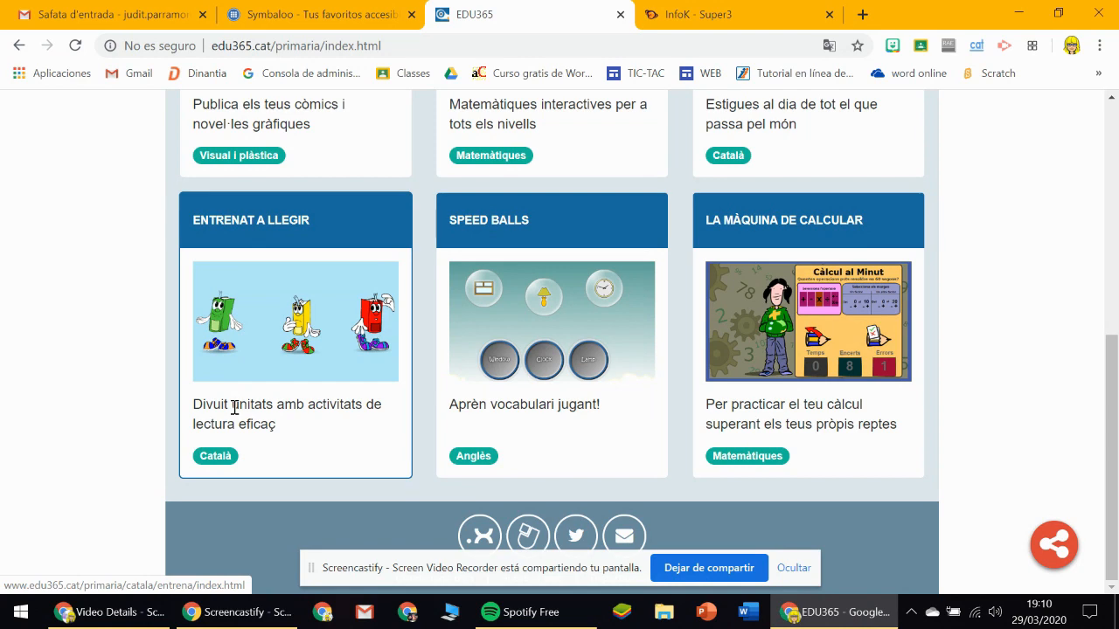
pyautogui.click(244, 354)
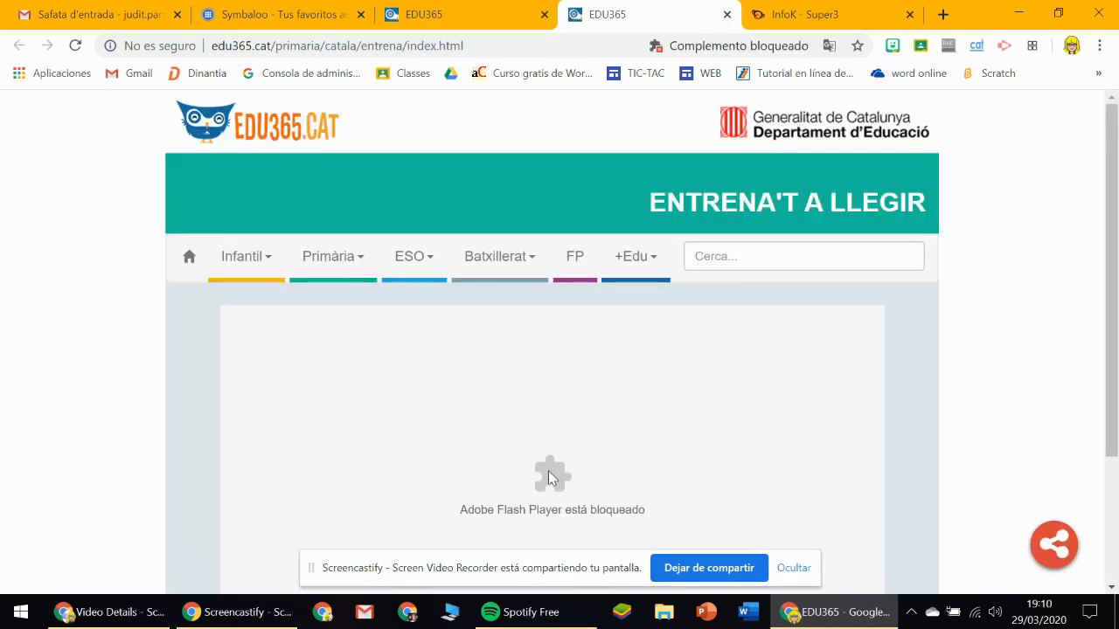
# Copy the web address of the Entrena't a llegir page, edu365.cat/primaria/catala/entrena/index.html.
pyautogui.scroll(-2, 1116, 388)
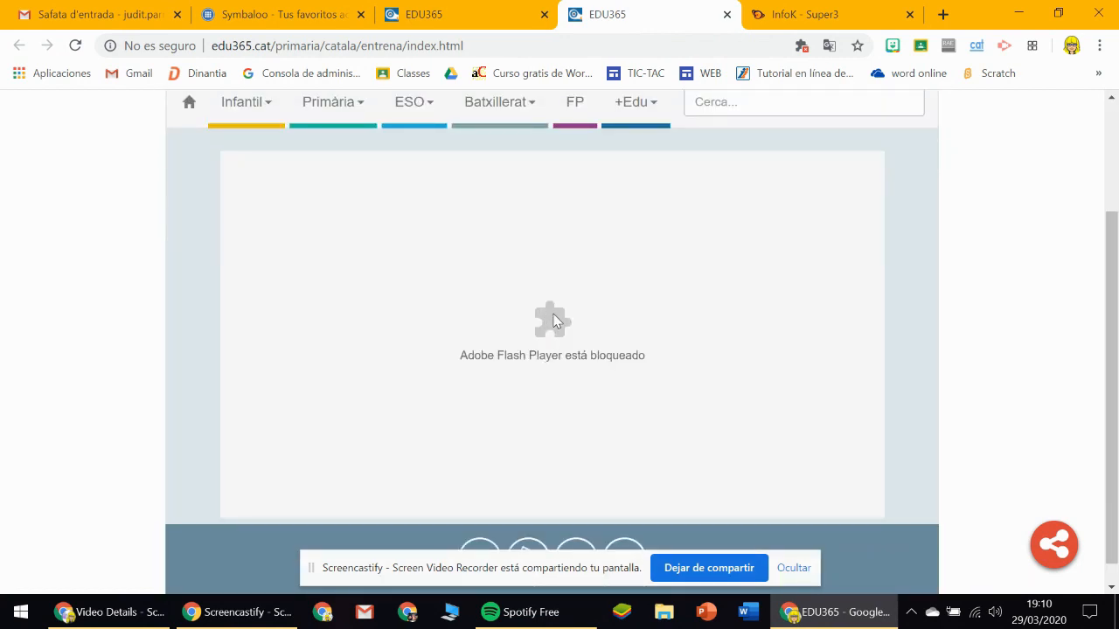
pyautogui.scroll(2, 557, 325)
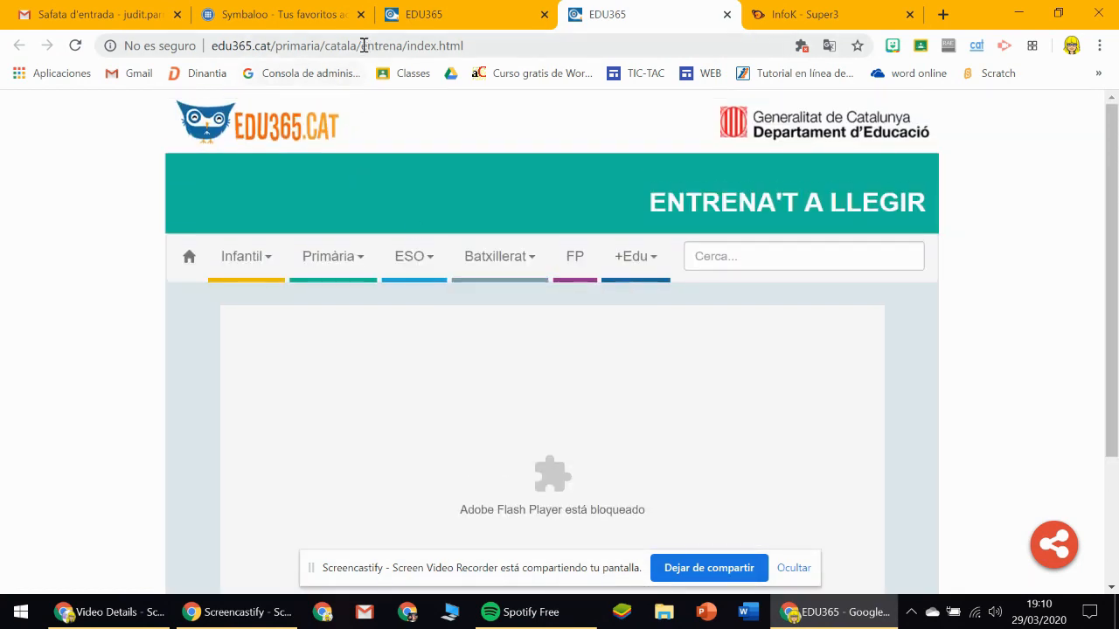
pyautogui.click(364, 45)
pyautogui.hotkey('ctrl', 'c')
pyautogui.rightClick(365, 44)
pyautogui.click(445, 140)
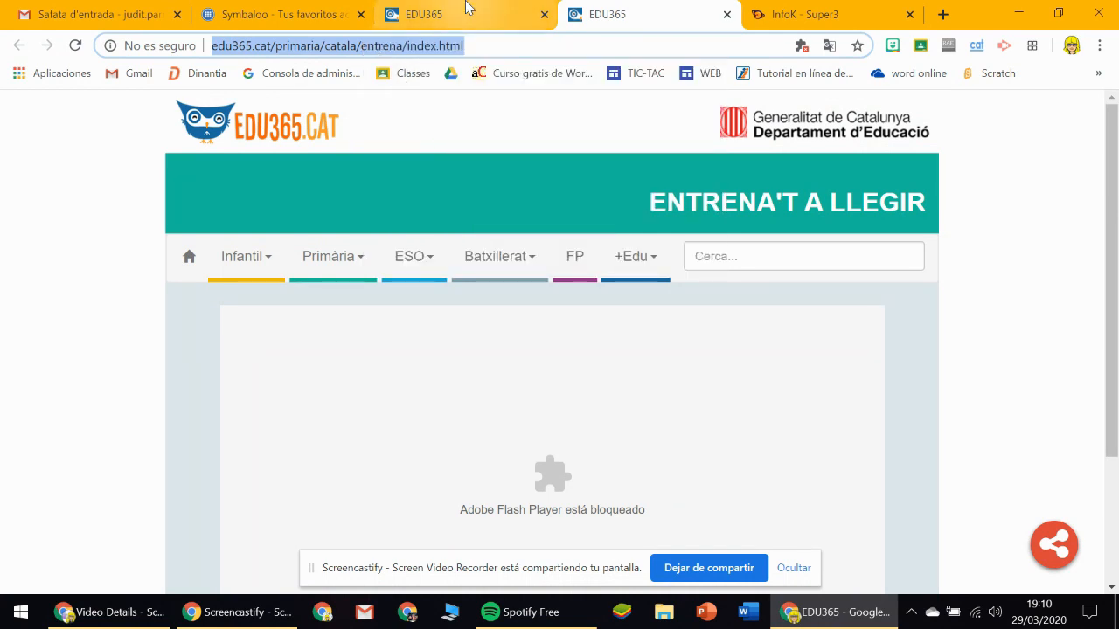
# Start a new block in the CATALÀ webmix cell beside InfoK, linking to the copied Entrena't a llegir address.
pyautogui.click(469, 10)
pyautogui.click(241, 13)
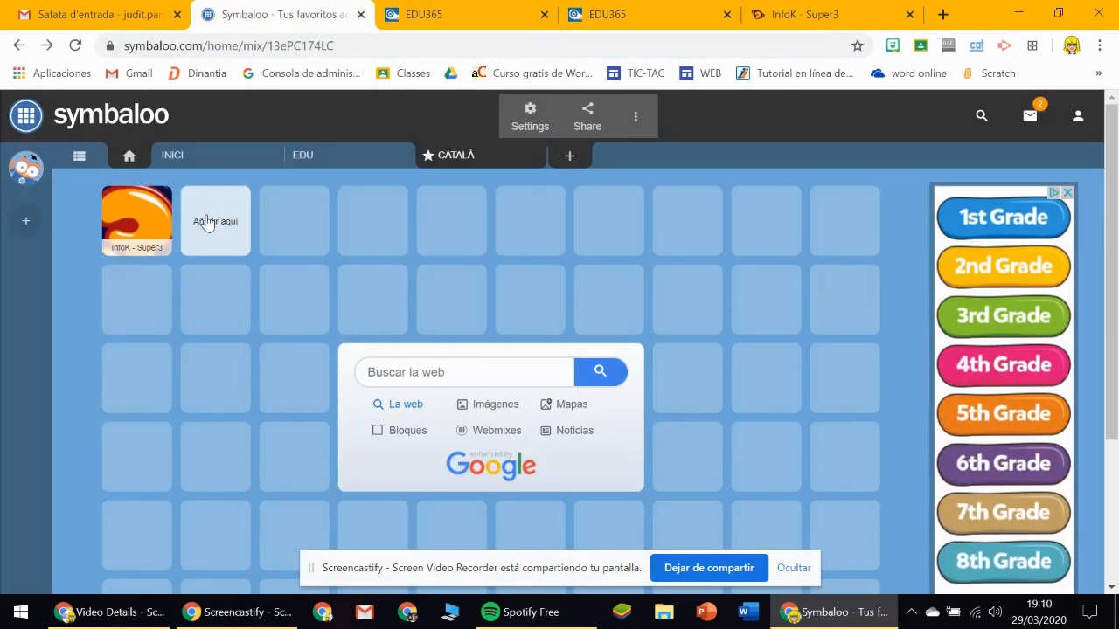
pyautogui.click(209, 220)
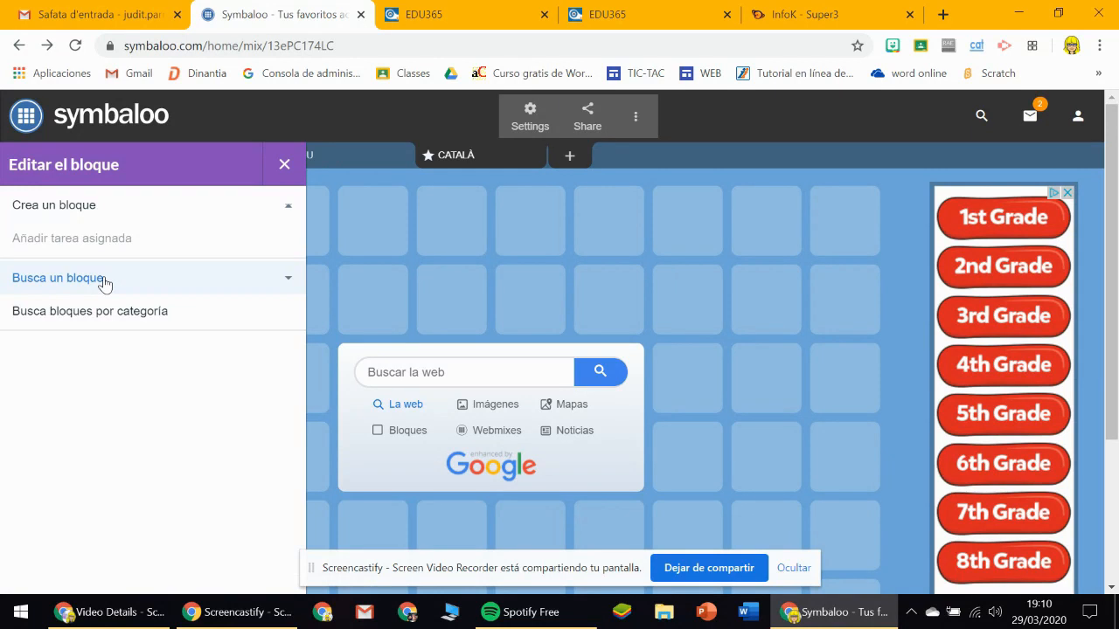
pyautogui.doubleClick(98, 241)
pyautogui.click(109, 241)
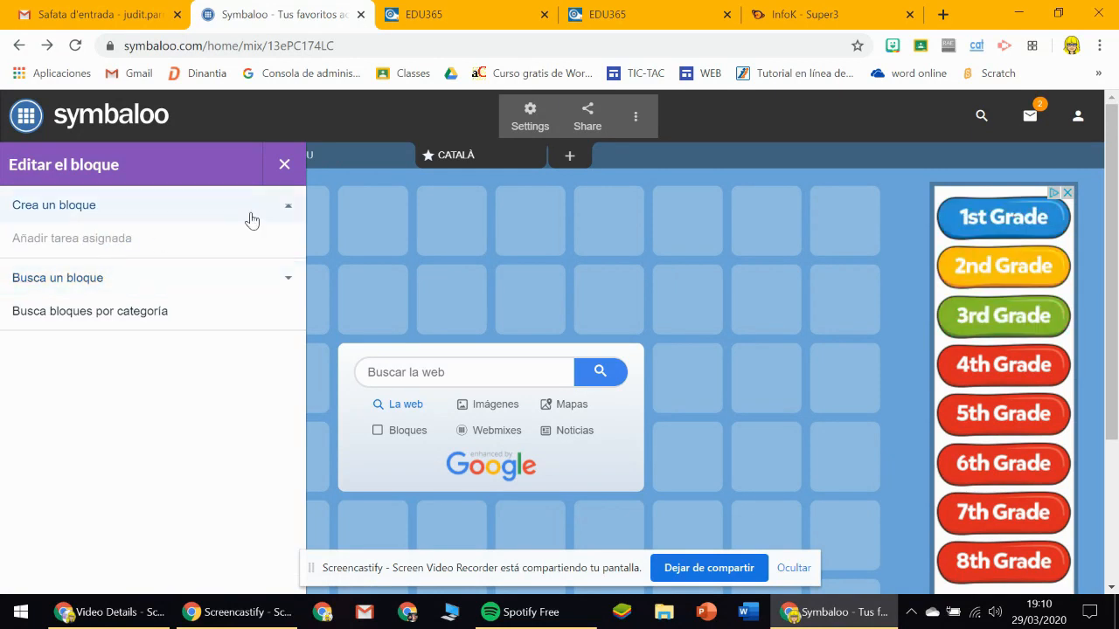
pyautogui.click(286, 214)
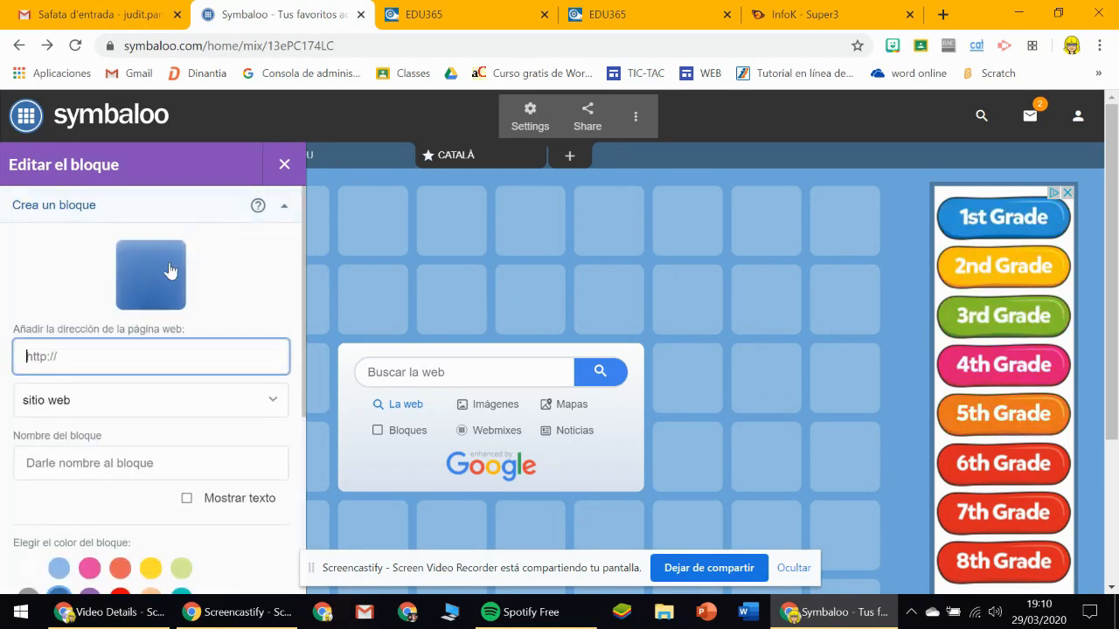
pyautogui.rightClick(103, 349)
pyautogui.click(142, 212)
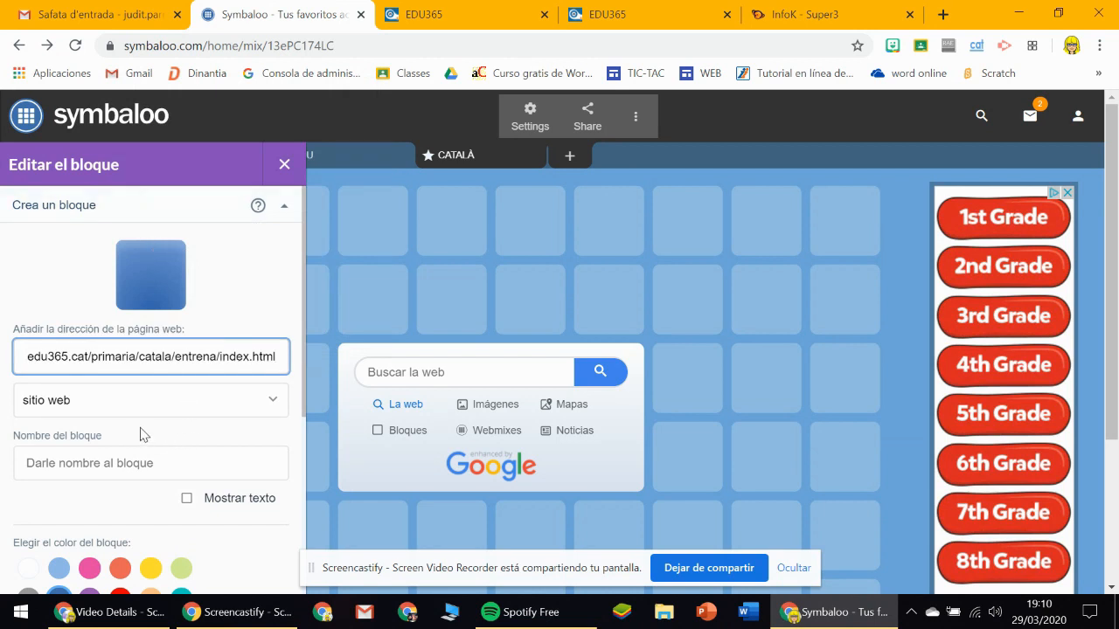
pyautogui.press('Tab')
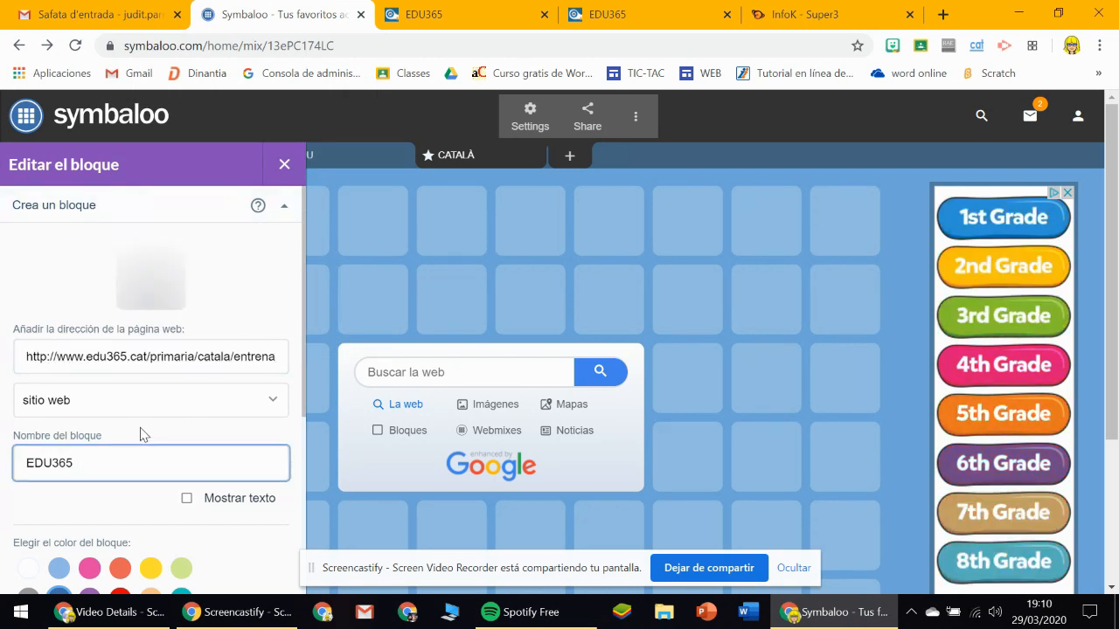
# Turn on the new block's text display and rename the block as LECTURA.
pyautogui.click(302, 347)
pyautogui.moveTo(304, 341); pyautogui.dragTo(280, 336)
pyautogui.scroll(-2, 271, 394)
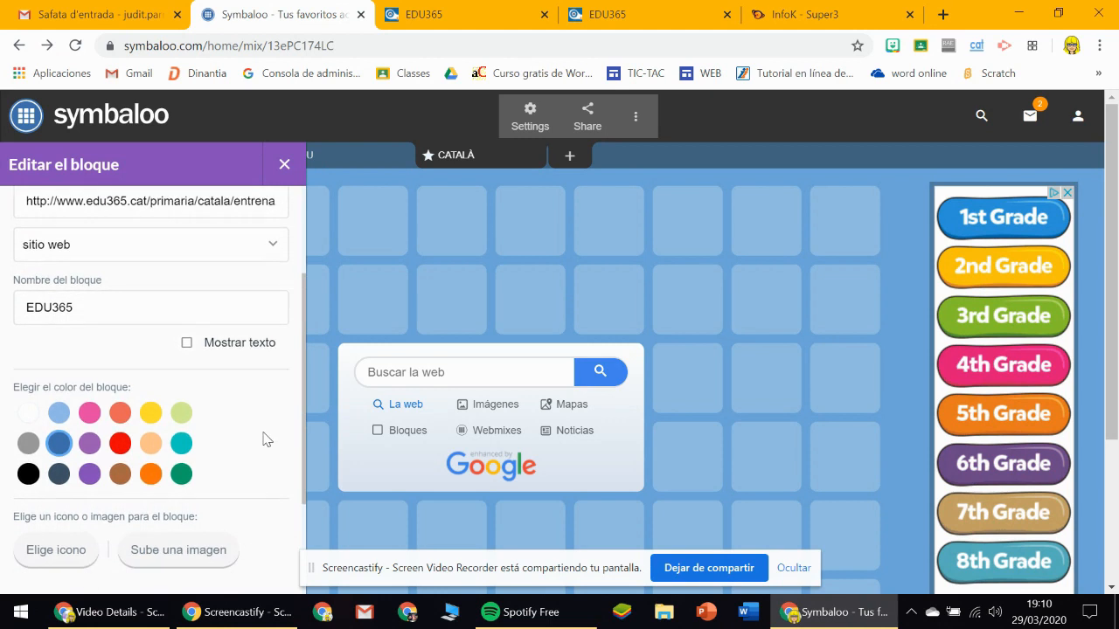
pyautogui.click(190, 341)
pyautogui.moveTo(302, 373); pyautogui.dragTo(307, 308)
pyautogui.moveTo(107, 411); pyautogui.dragTo(15, 409)
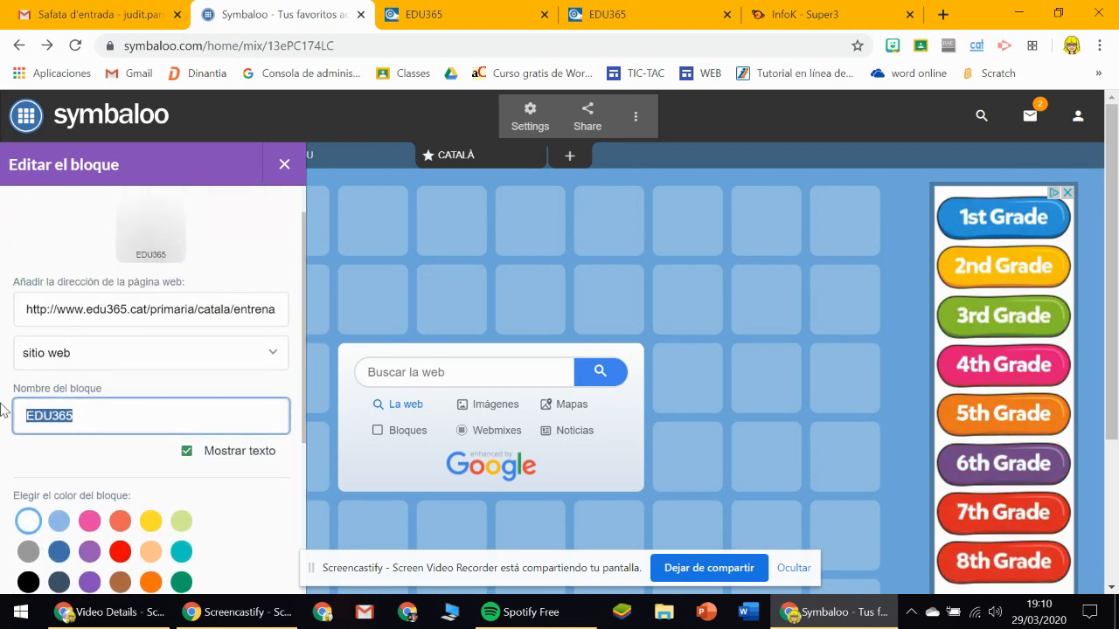
pyautogui.write('LECTURA')
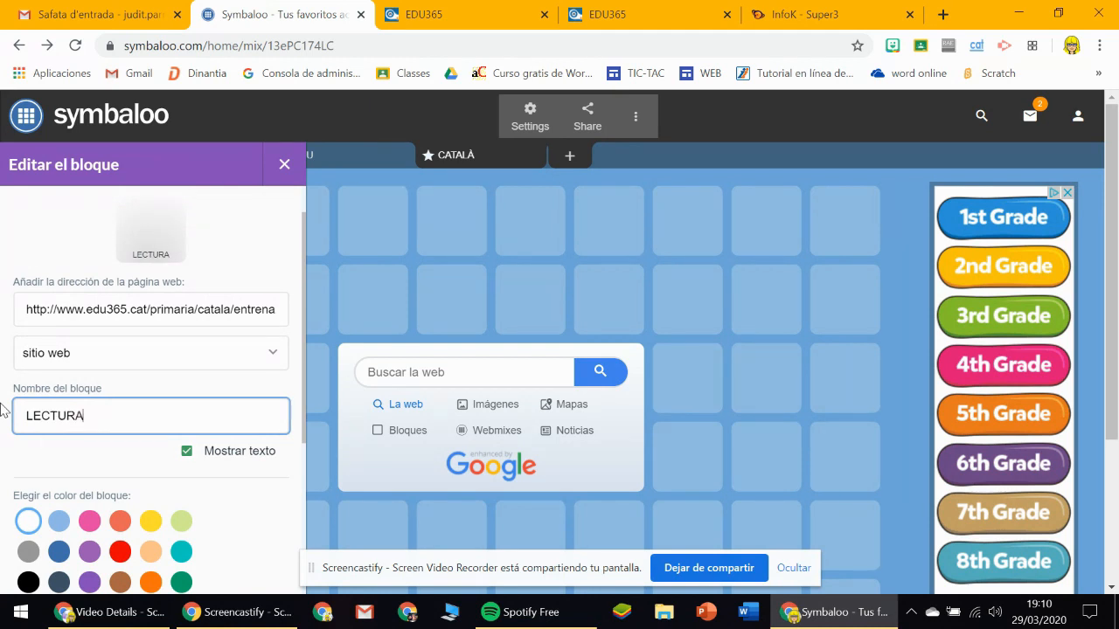
# Try yellow as the LECTURA block's colour, and settle on coral.
pyautogui.moveTo(304, 397); pyautogui.dragTo(293, 371)
pyautogui.click(151, 563)
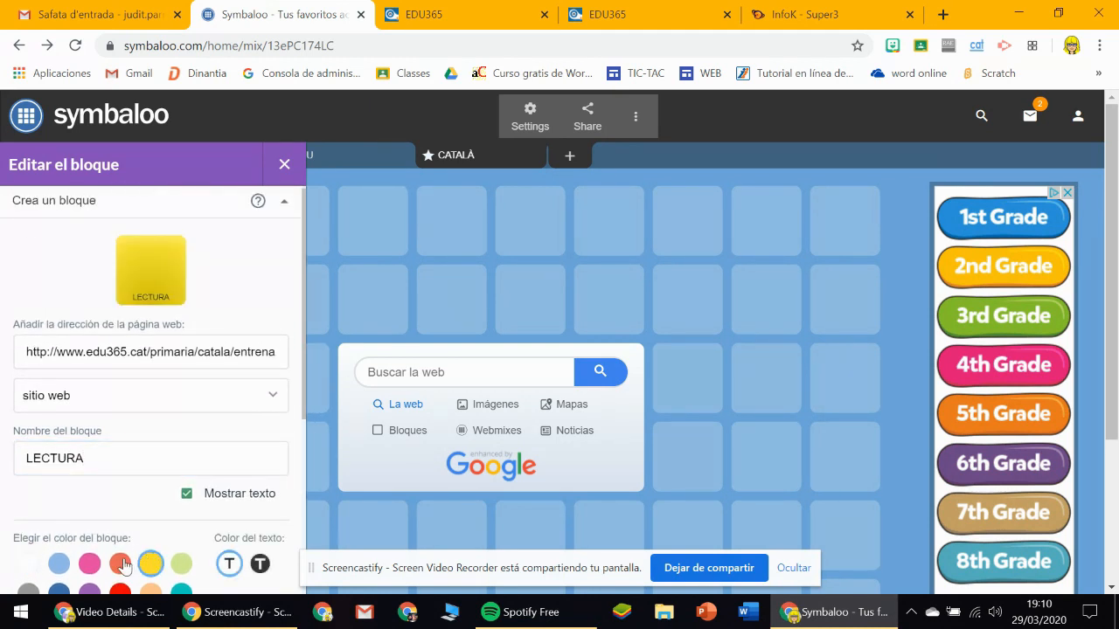
pyautogui.click(120, 563)
pyautogui.scroll(-4, 194, 474)
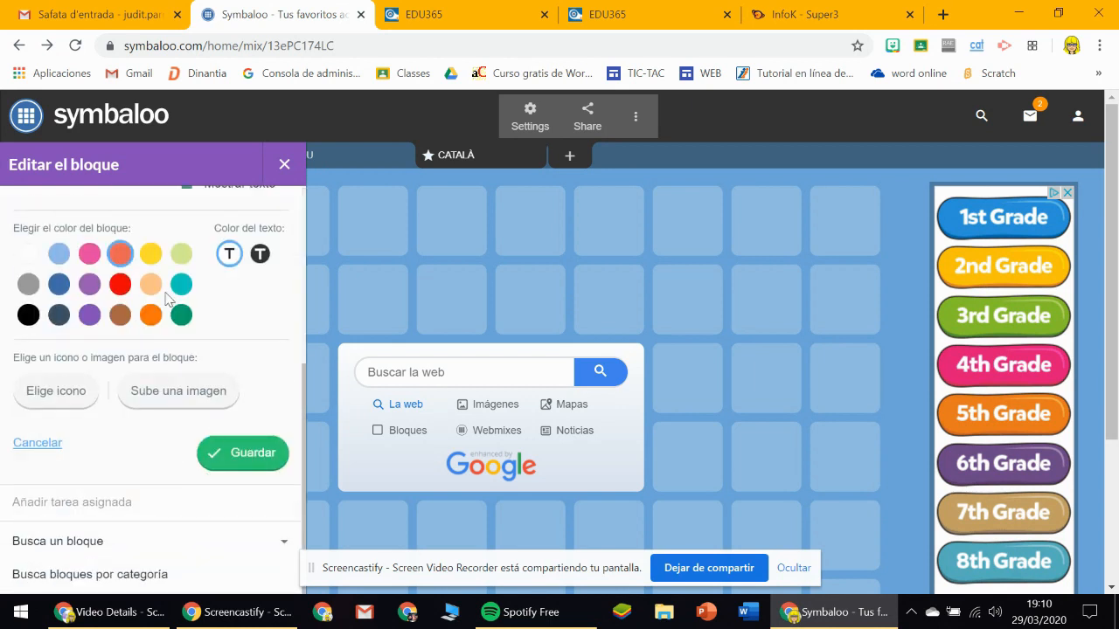
# Colour the LECTURA block yellow, give it the green book icon from the Objects category, and save the block.
pyautogui.click(151, 254)
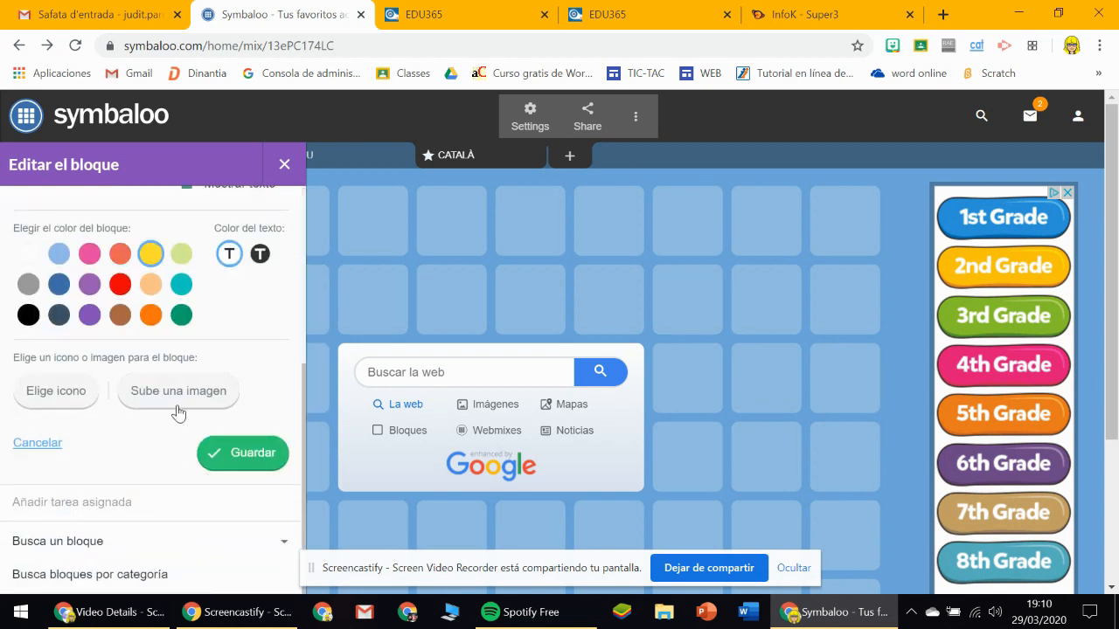
pyautogui.click(76, 409)
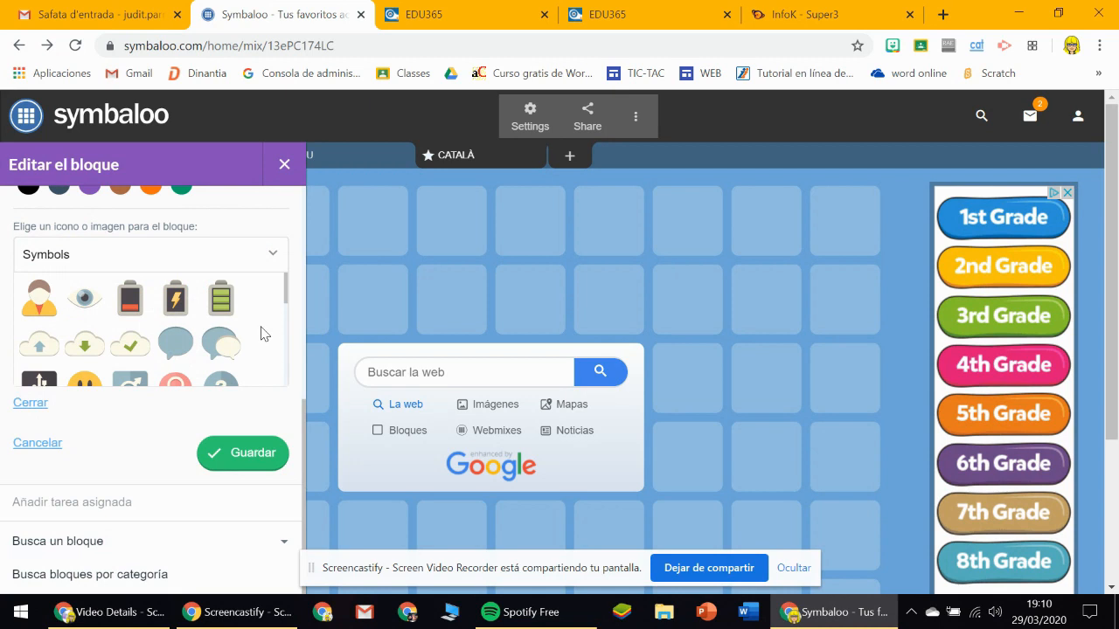
pyautogui.click(270, 254)
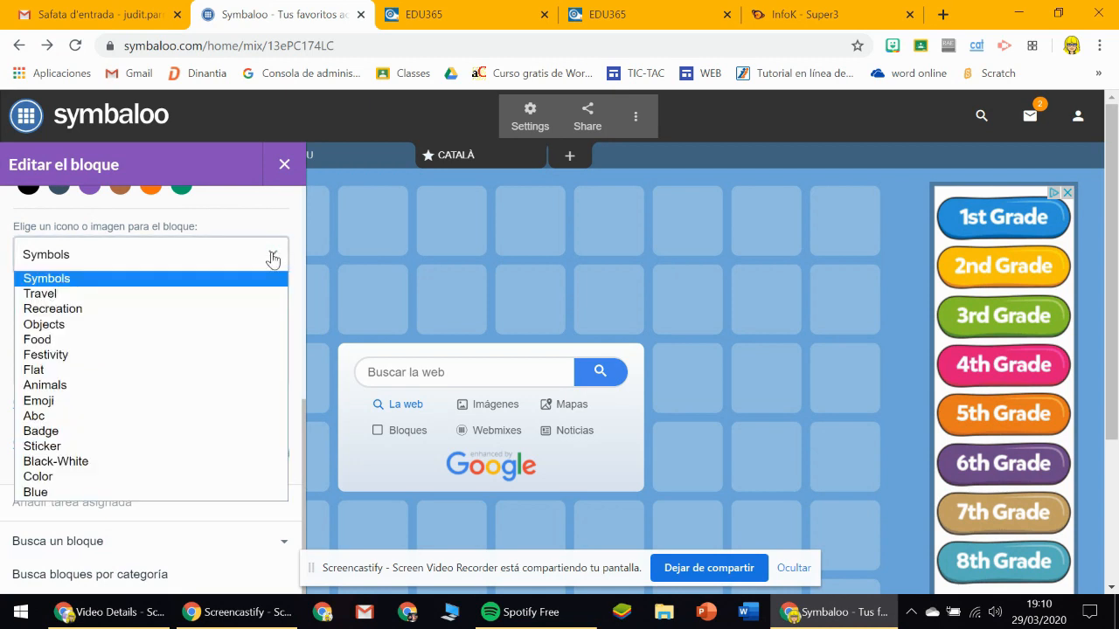
pyautogui.click(76, 324)
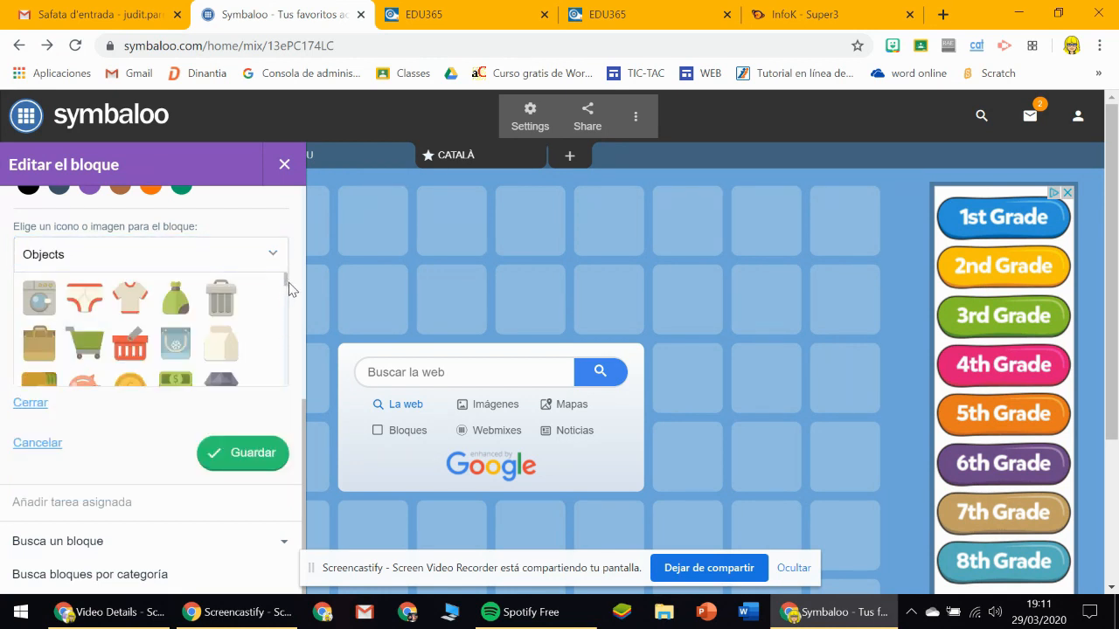
pyautogui.moveTo(286, 288); pyautogui.dragTo(282, 325)
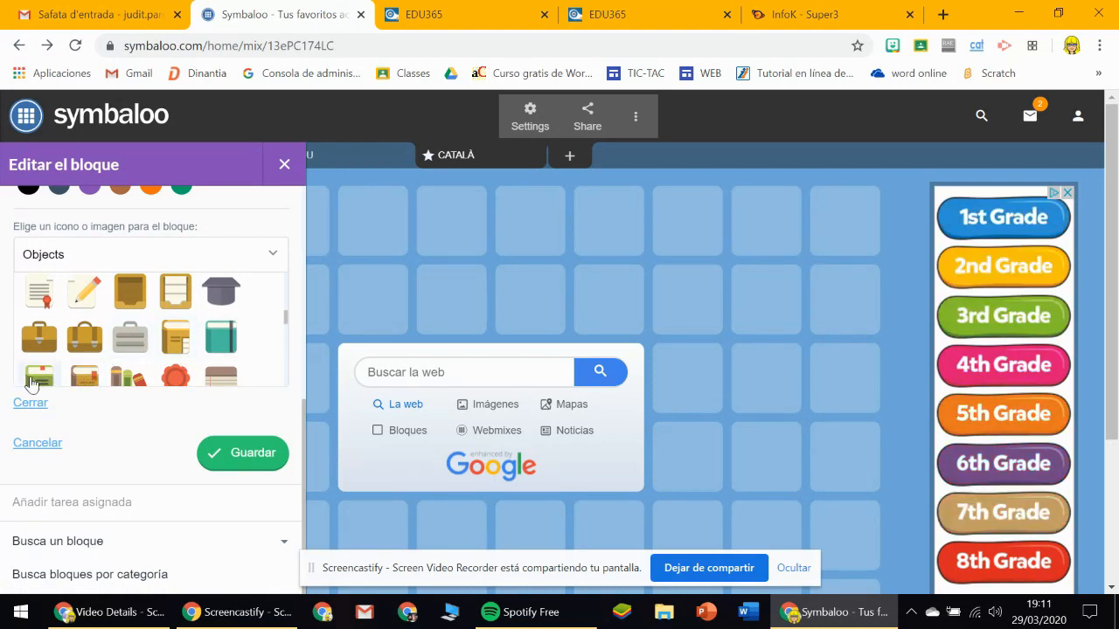
pyautogui.moveTo(285, 318); pyautogui.dragTo(285, 330)
pyautogui.click(38, 308)
pyautogui.click(237, 452)
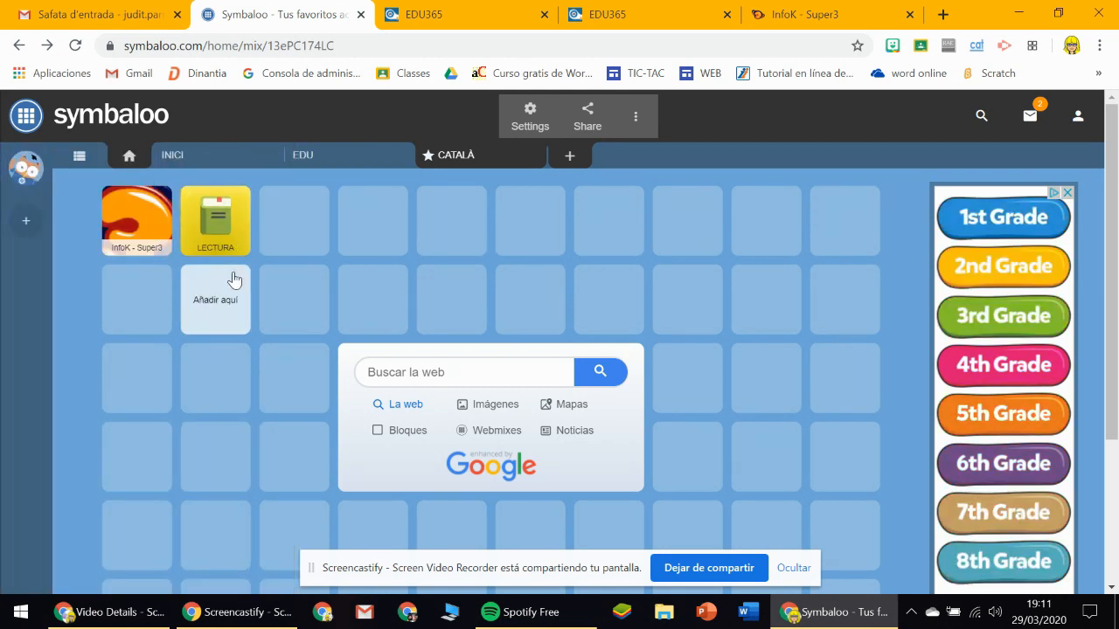
# Add a new empty webmix named MATEMÀTIQUES.
pyautogui.click(572, 159)
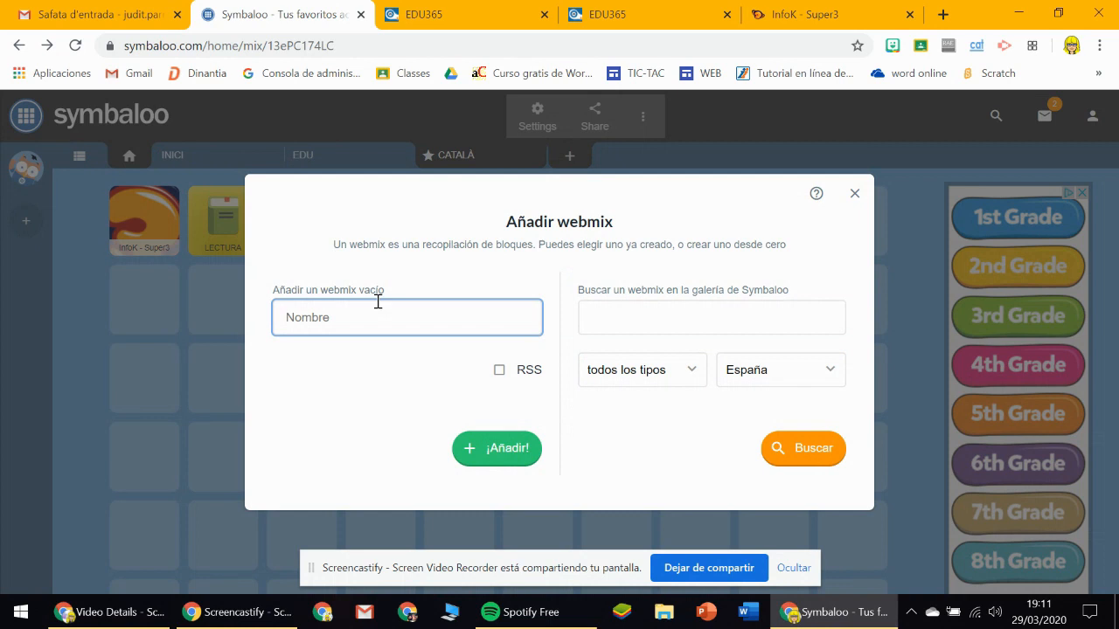
pyautogui.write('MATEM')
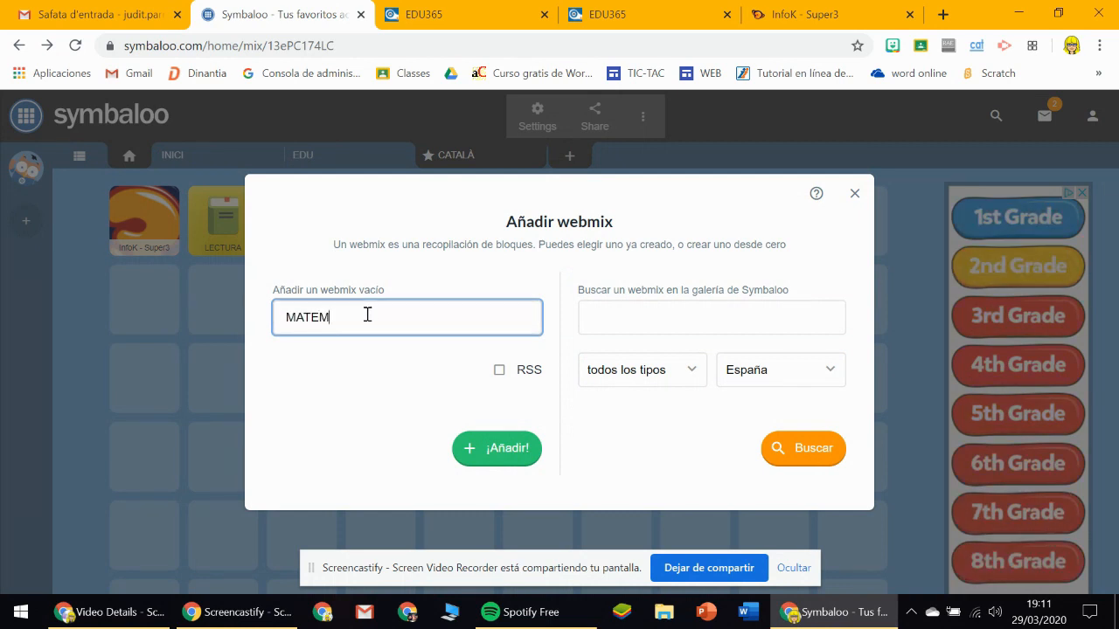
pyautogui.write('ÀTIQUES')
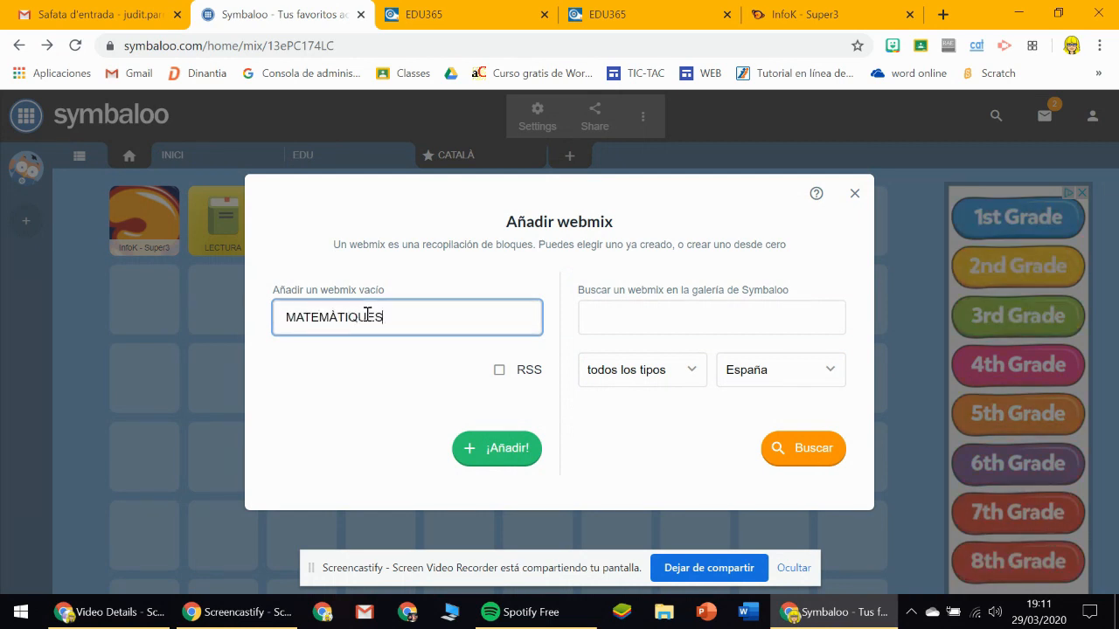
pyautogui.click(475, 450)
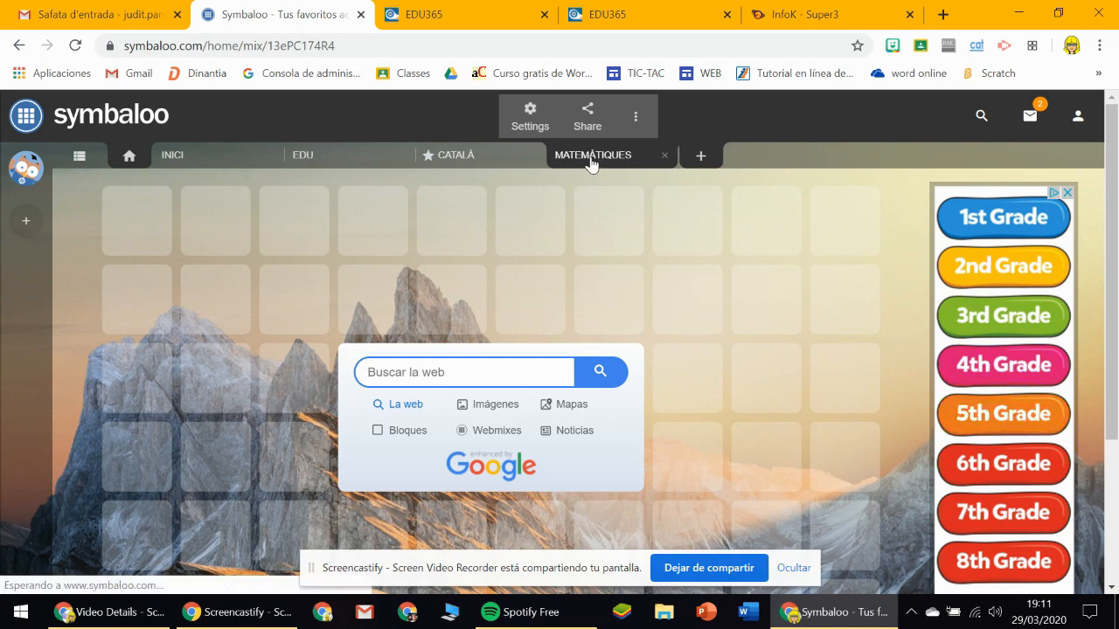
# Set the MATEMÀTIQUES webmix's background to plain green.
pyautogui.click(81, 155)
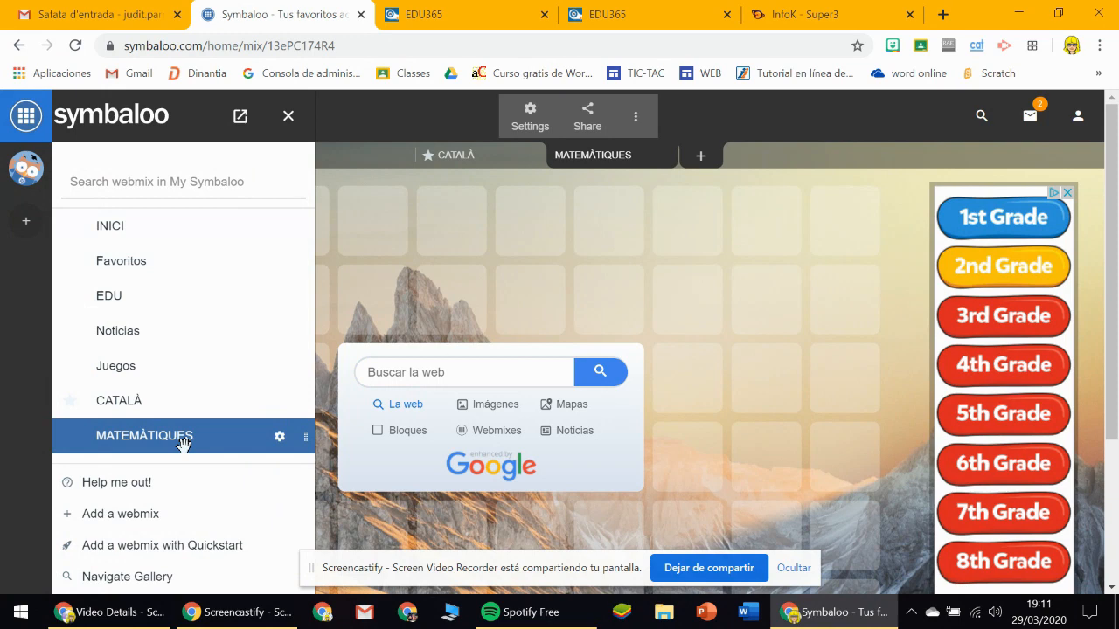
pyautogui.click(280, 437)
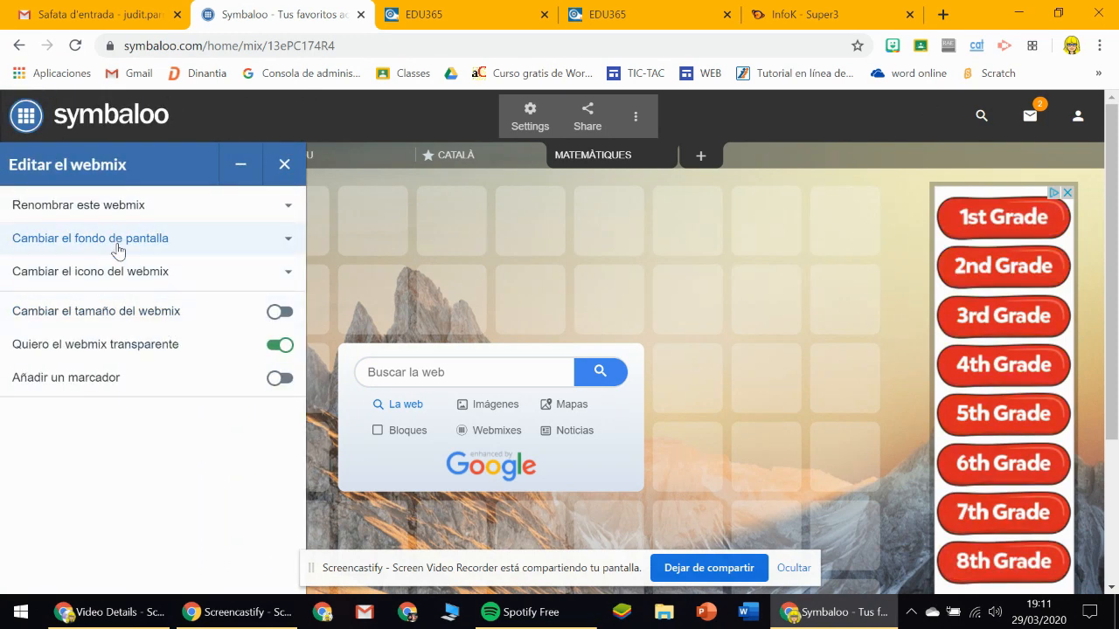
pyautogui.click(152, 251)
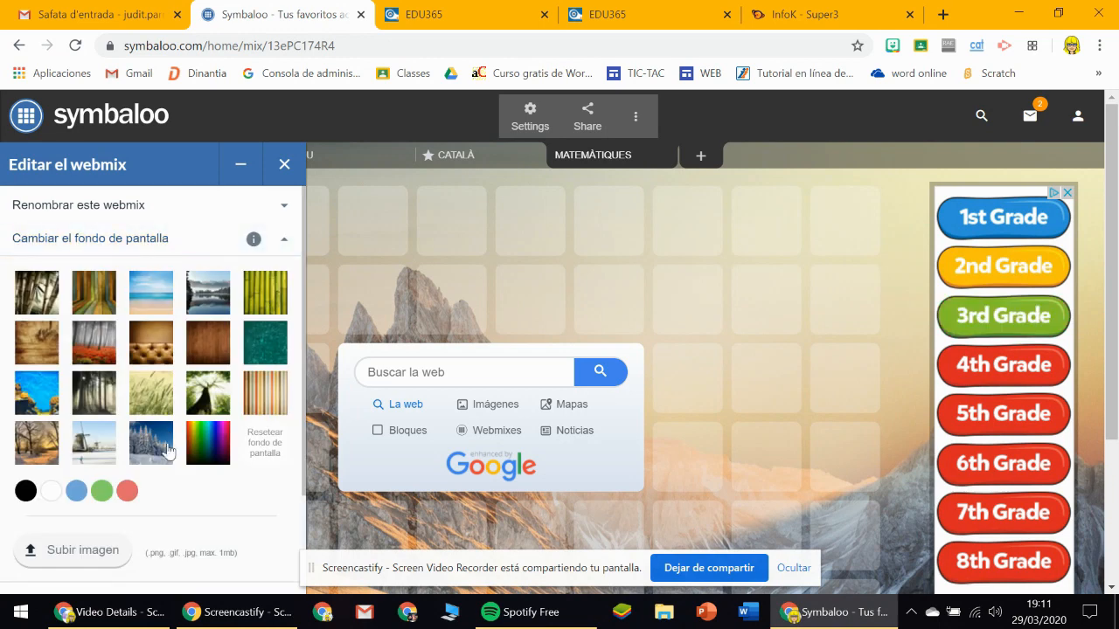
pyautogui.click(103, 495)
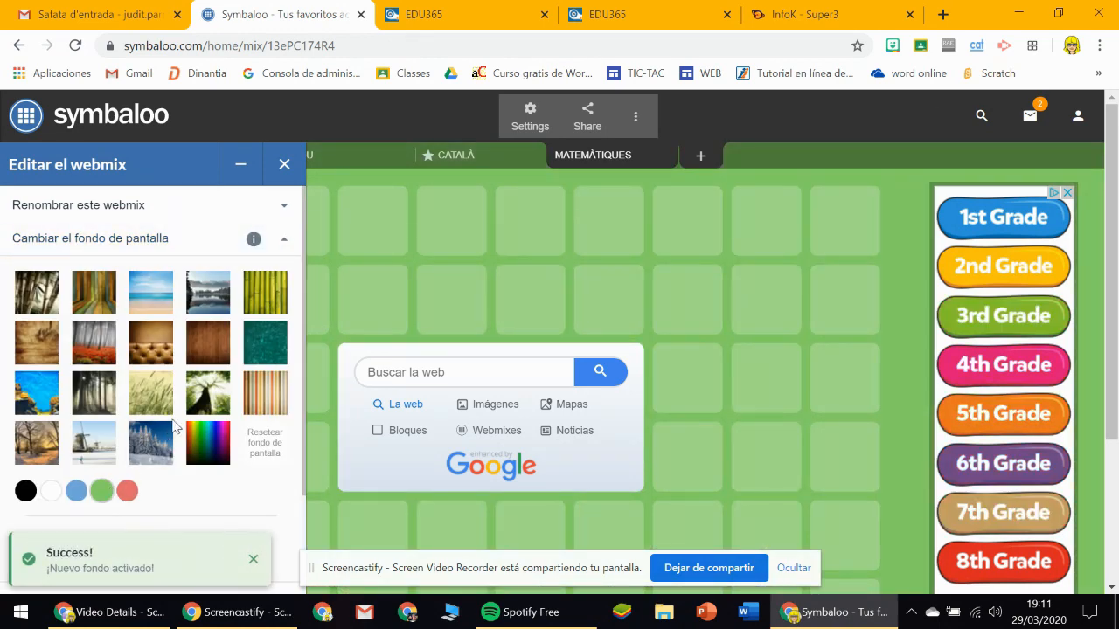
# Choose the owl as the MATEMÀTIQUES webmix's icon and save it.
pyautogui.scroll(-2, 203, 447)
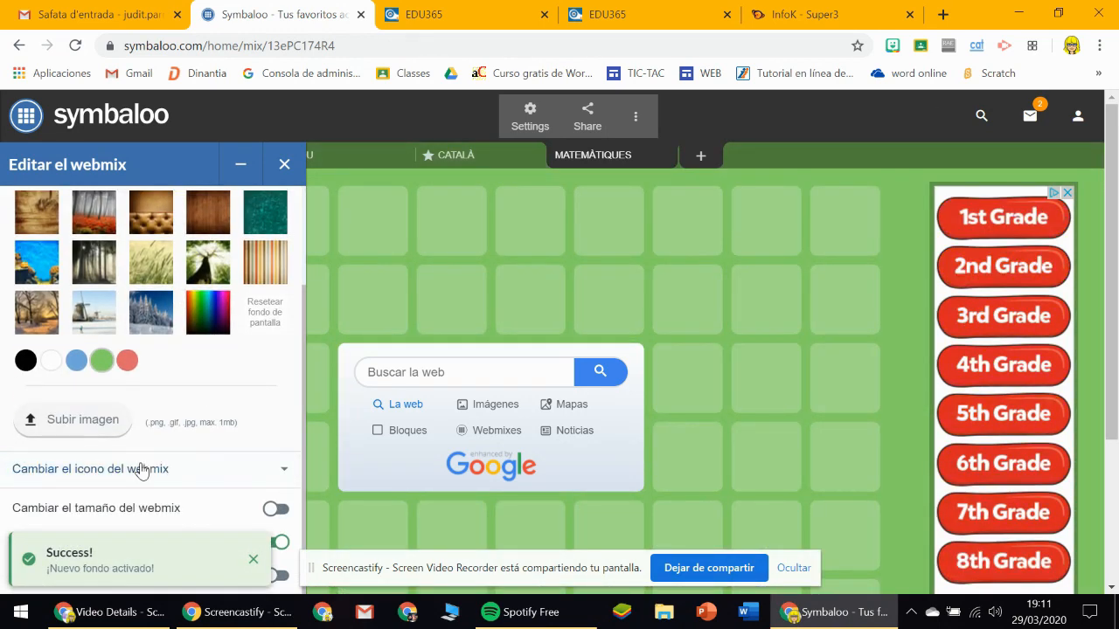
pyautogui.click(169, 488)
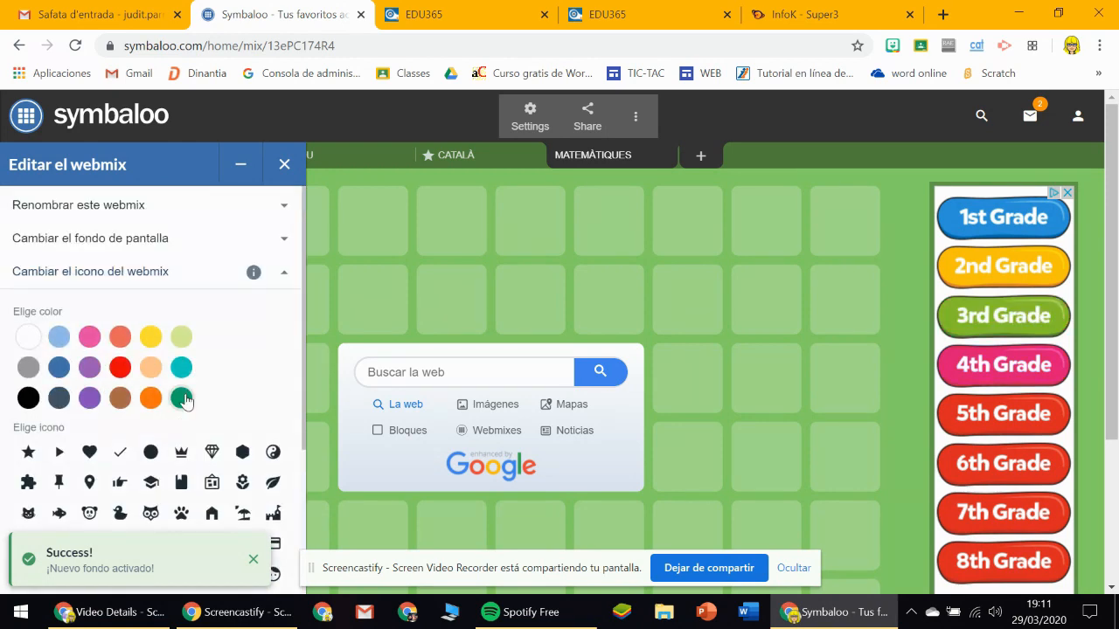
pyautogui.scroll(-3, 153, 456)
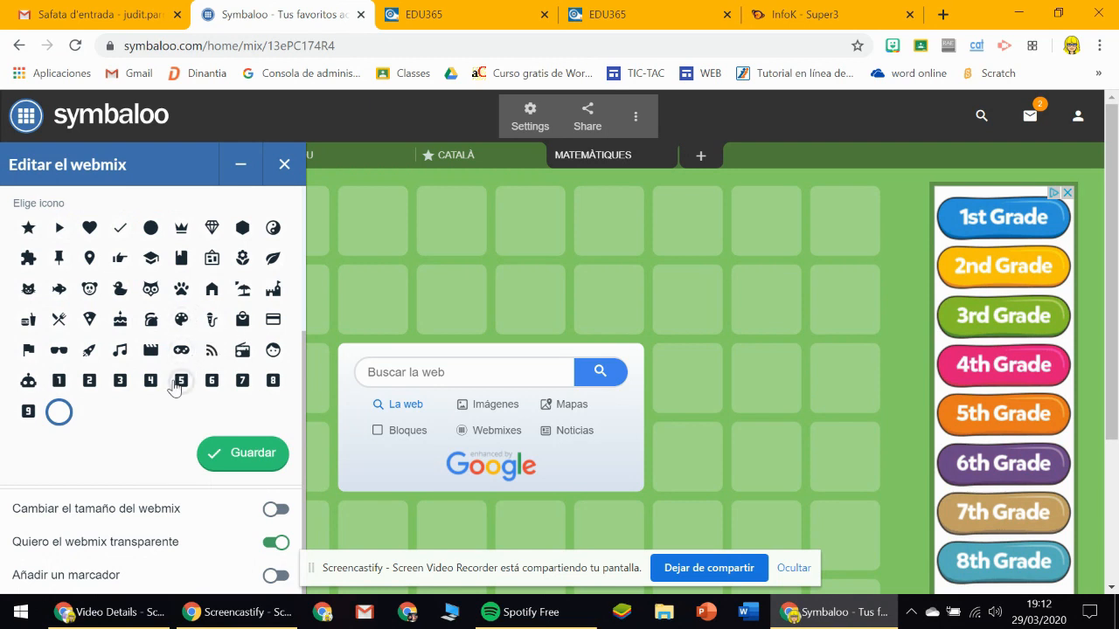
pyautogui.click(151, 290)
pyautogui.click(227, 450)
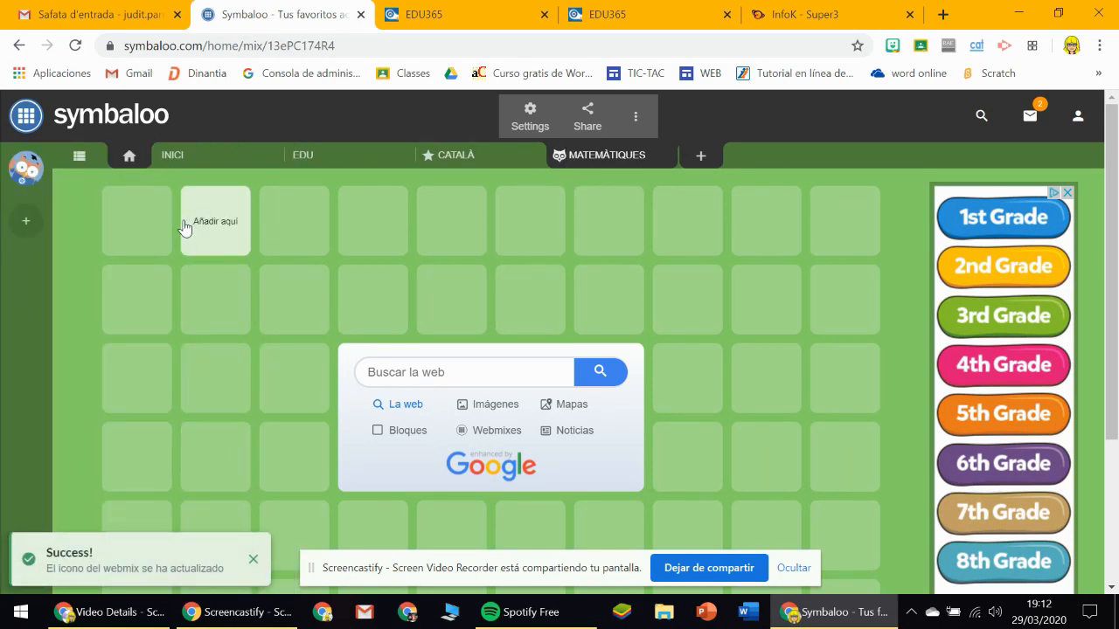
# Open La màquina de calcular from the EDU365 primary page and copy its web address.
pyautogui.click(622, 16)
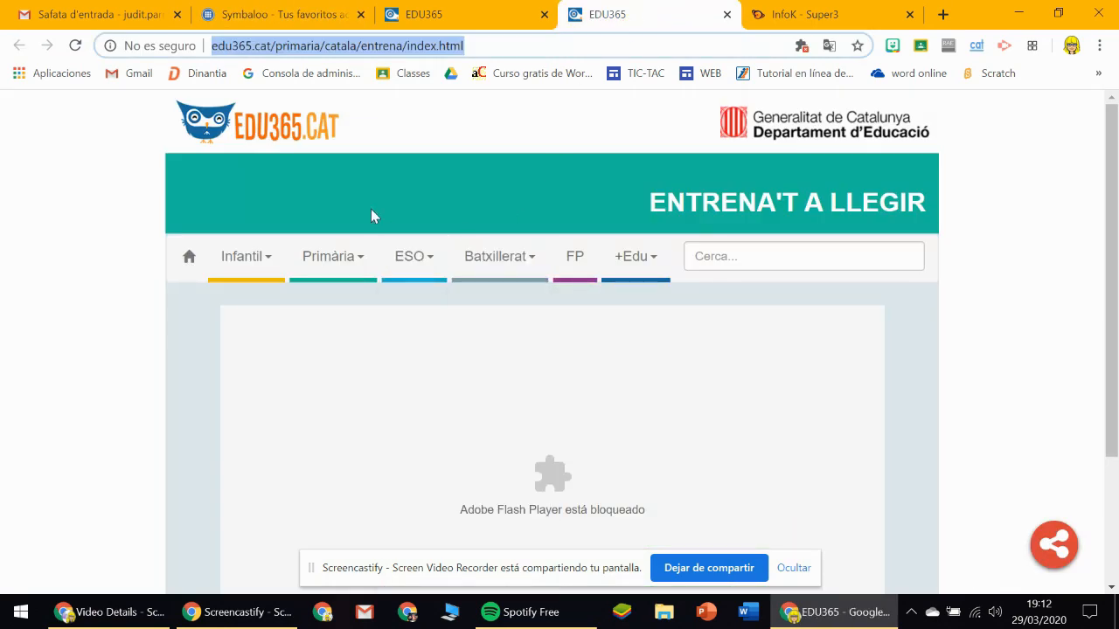
pyautogui.click(546, 8)
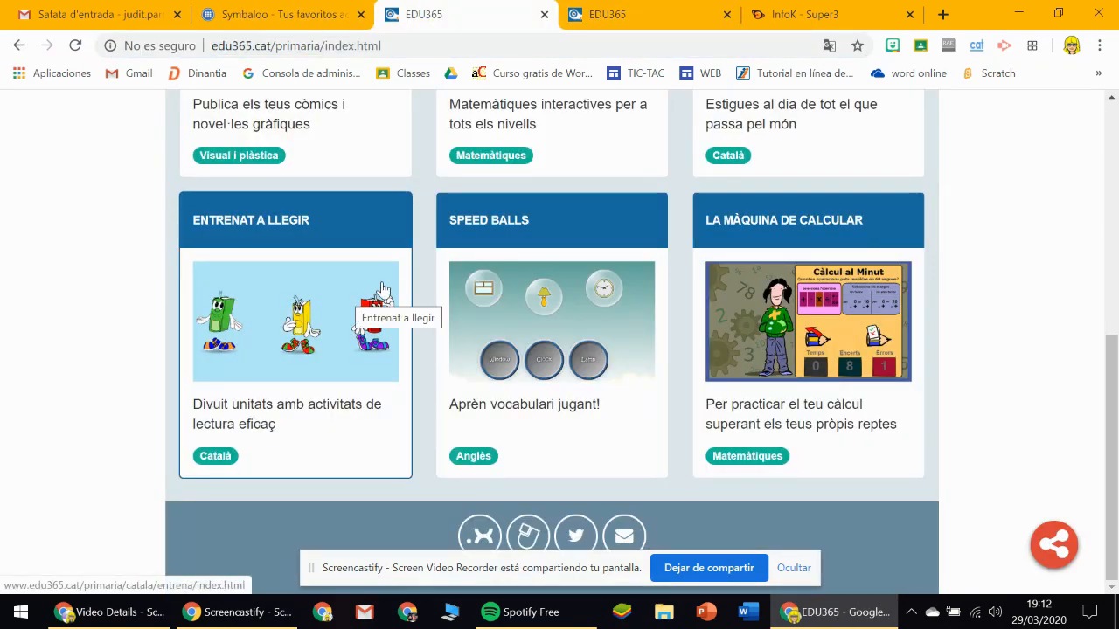
pyautogui.scroll(-1, 383, 296)
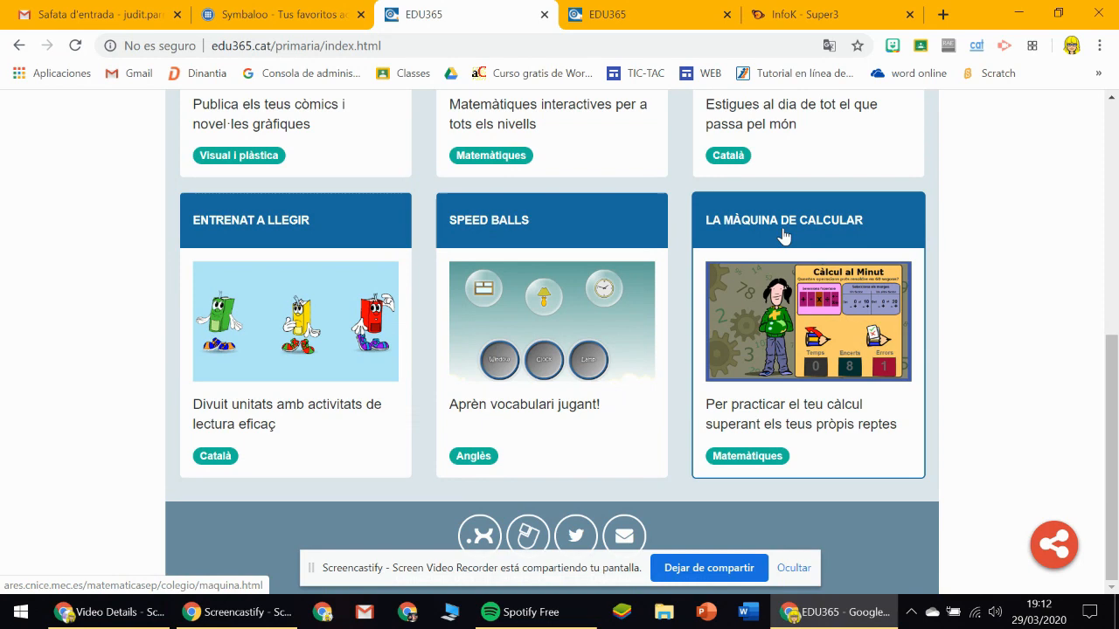
pyautogui.click(711, 240)
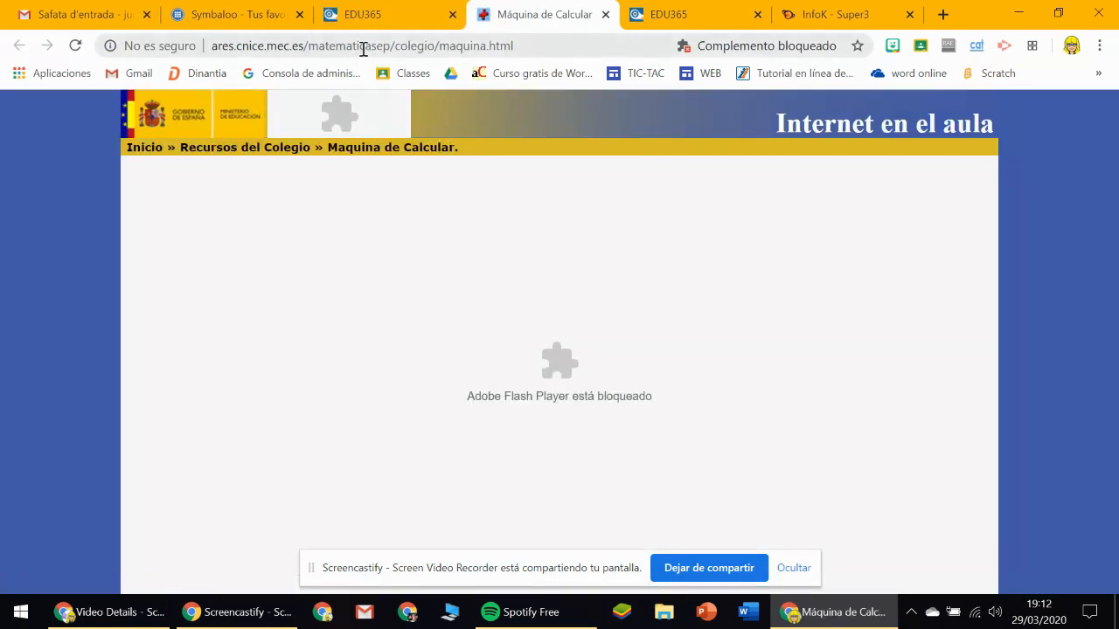
pyautogui.click(367, 45)
pyautogui.hotkey('ctrl', 'c')
pyautogui.rightClick(371, 46)
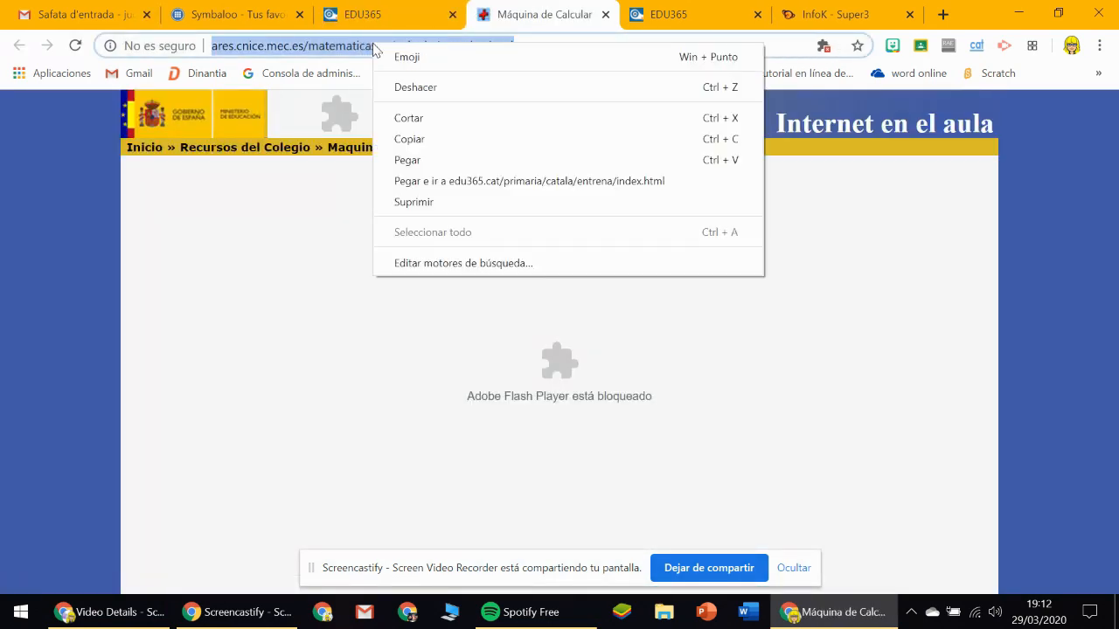
pyautogui.click(410, 137)
# Start a new block in the first cell of the MATEMÀTIQUES webmix, linking to the copied calculation machine address.
pyautogui.click(231, 14)
pyautogui.click(137, 229)
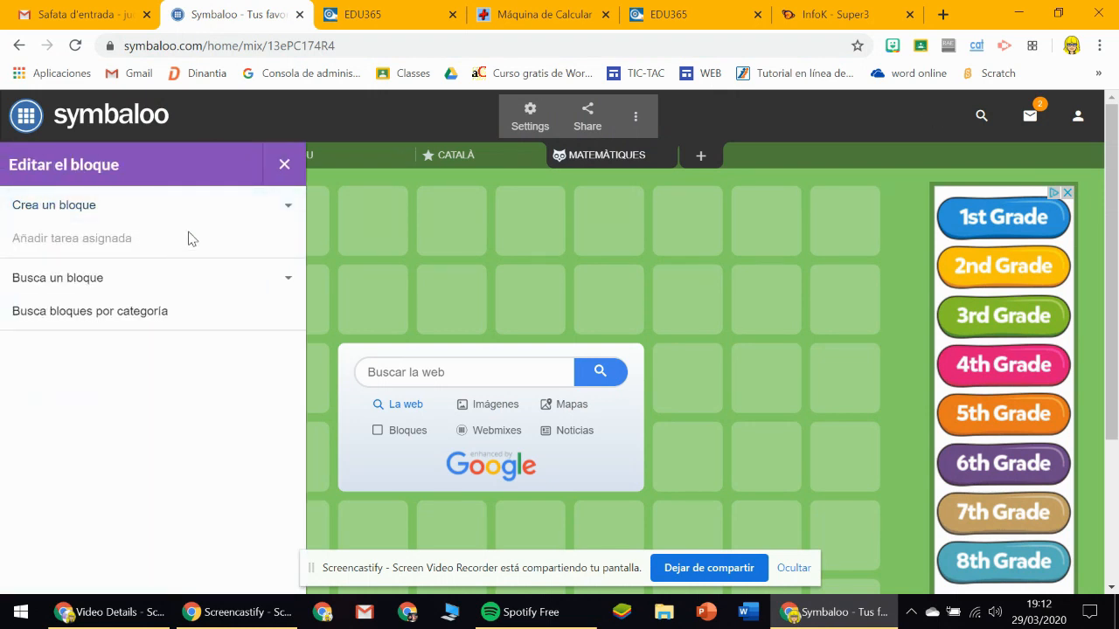
pyautogui.click(290, 206)
pyautogui.rightClick(145, 357)
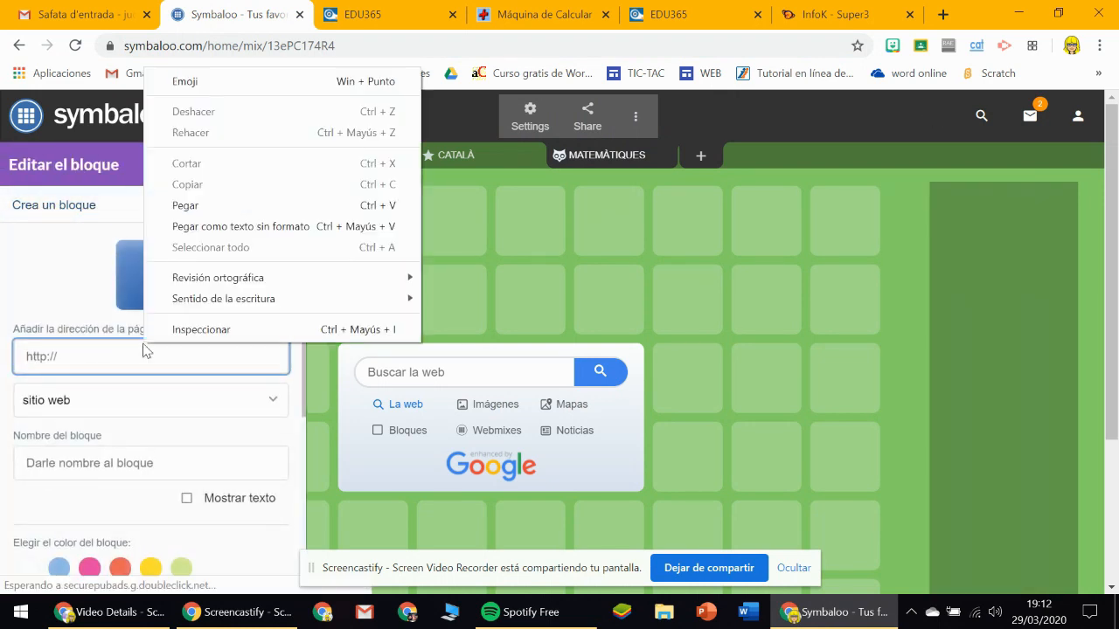
pyautogui.click(190, 206)
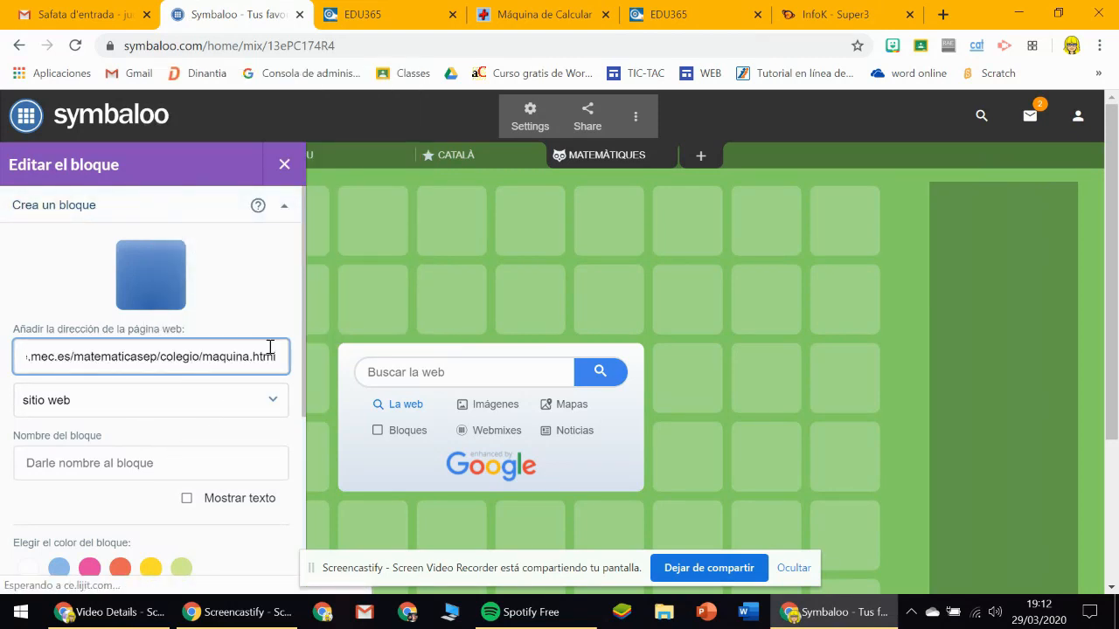
# Turn on the new block's text display and name the block CÀLCUL MENTAL.
pyautogui.press('Tab')
pyautogui.press('Tab')
pyautogui.write('Paginas para atender la Divers')
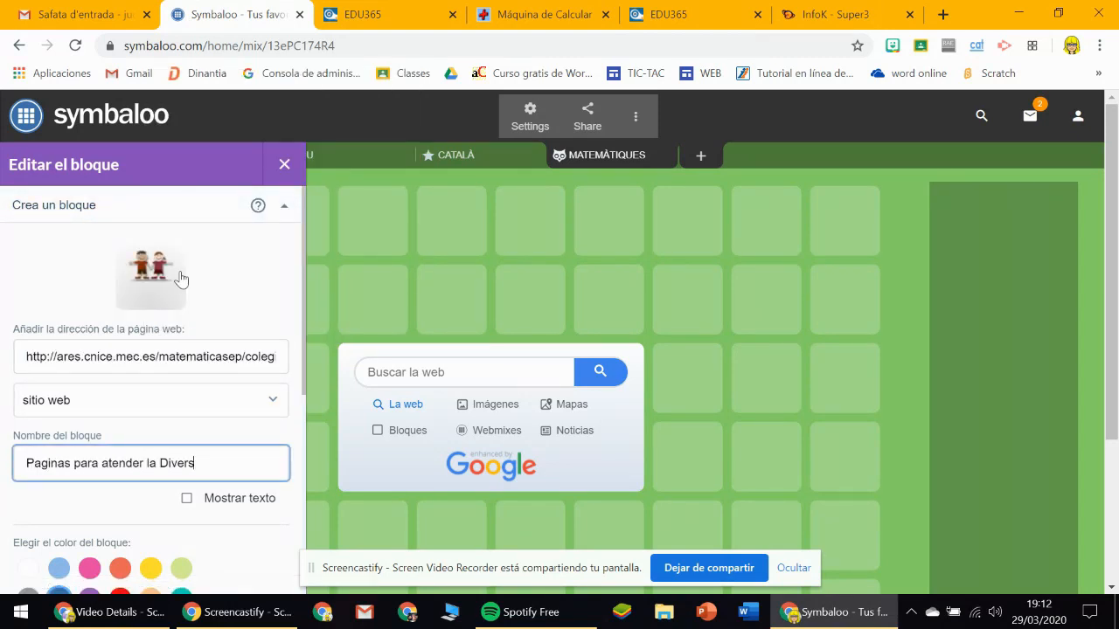
pyautogui.click(187, 499)
pyautogui.moveTo(198, 463); pyautogui.dragTo(22, 453)
pyautogui.write('CP')
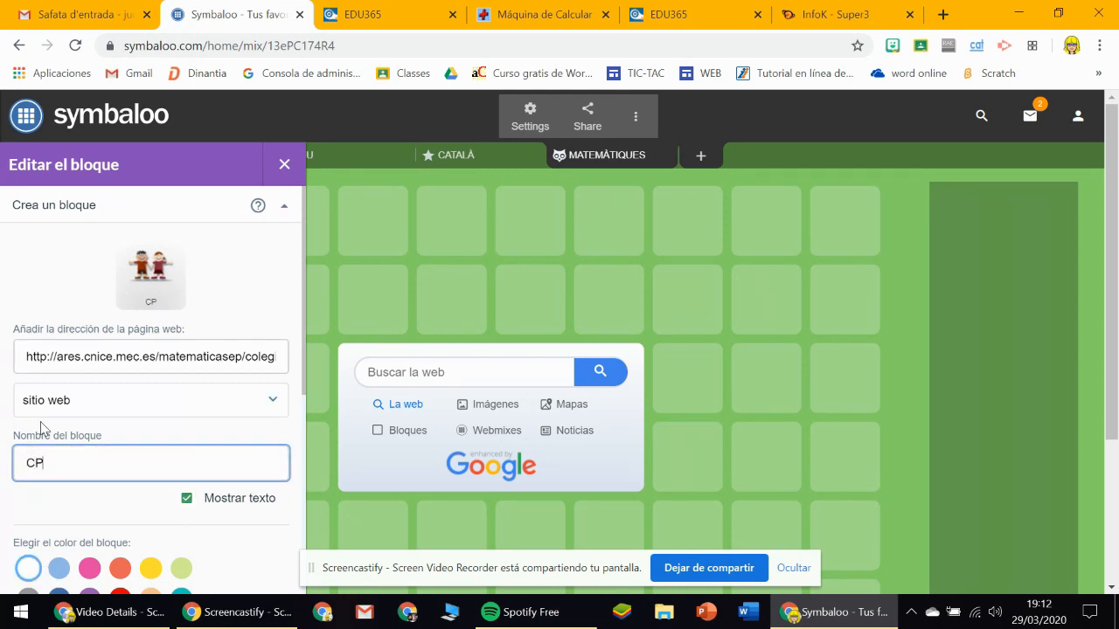
pyautogui.write('ÀLCUL MENTAL')
pyautogui.click(183, 437)
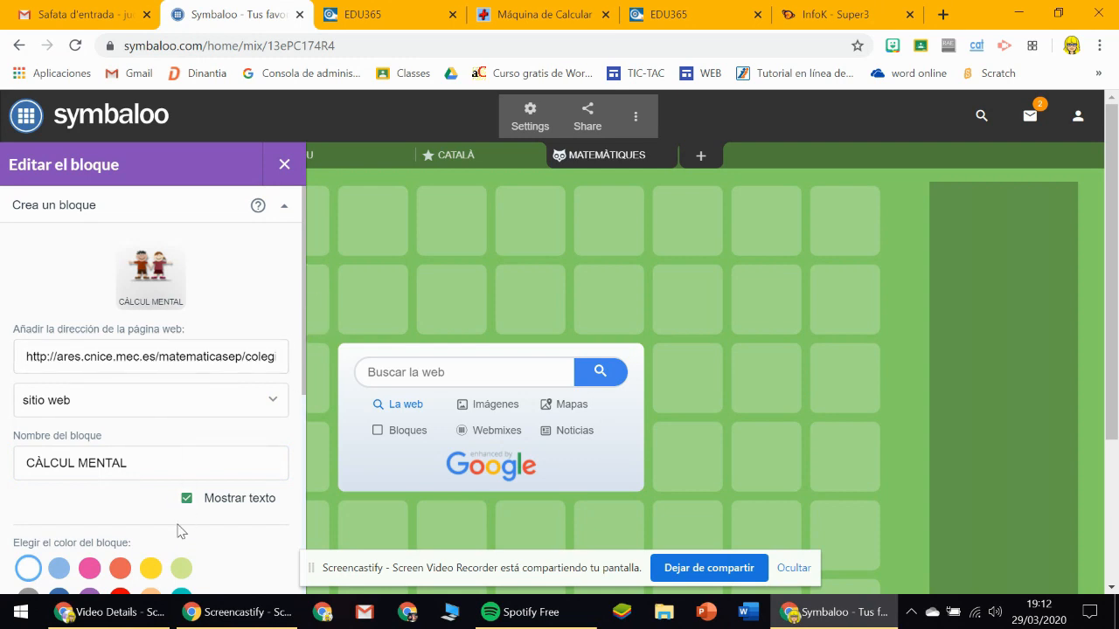
# Colour the CÀLCUL MENTAL block light blue and save it.
pyautogui.click(58, 570)
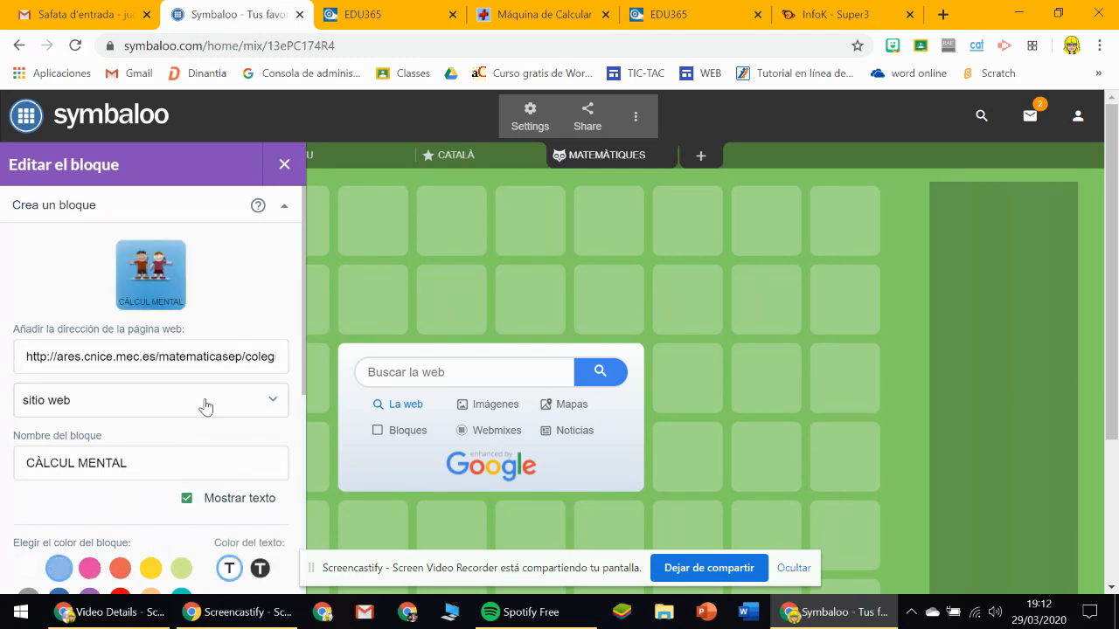
pyautogui.scroll(-4, 206, 407)
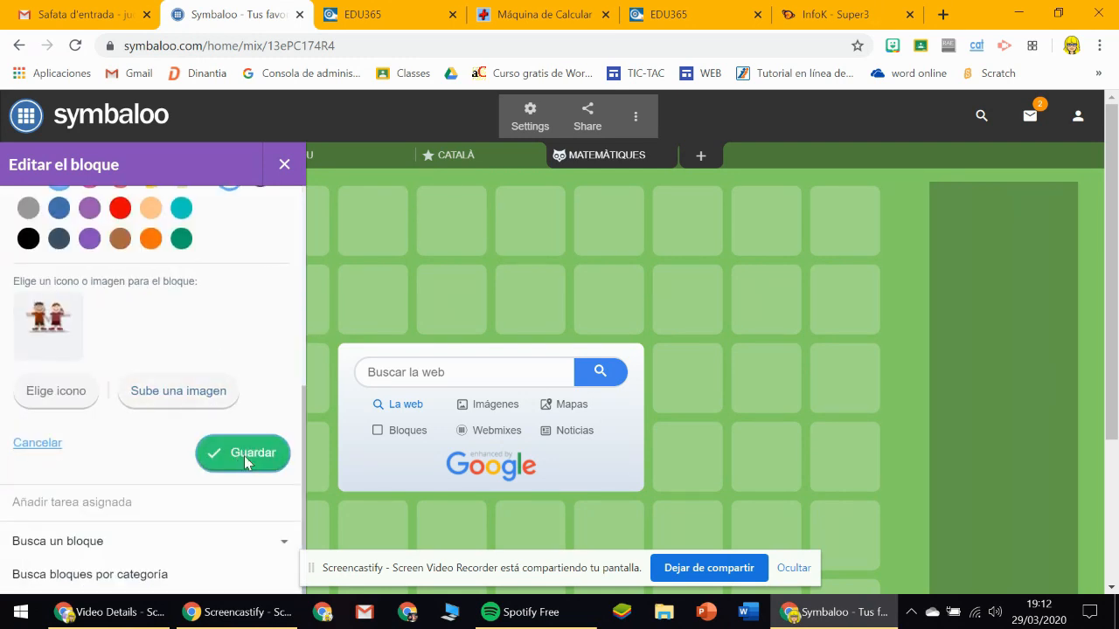
pyautogui.click(245, 455)
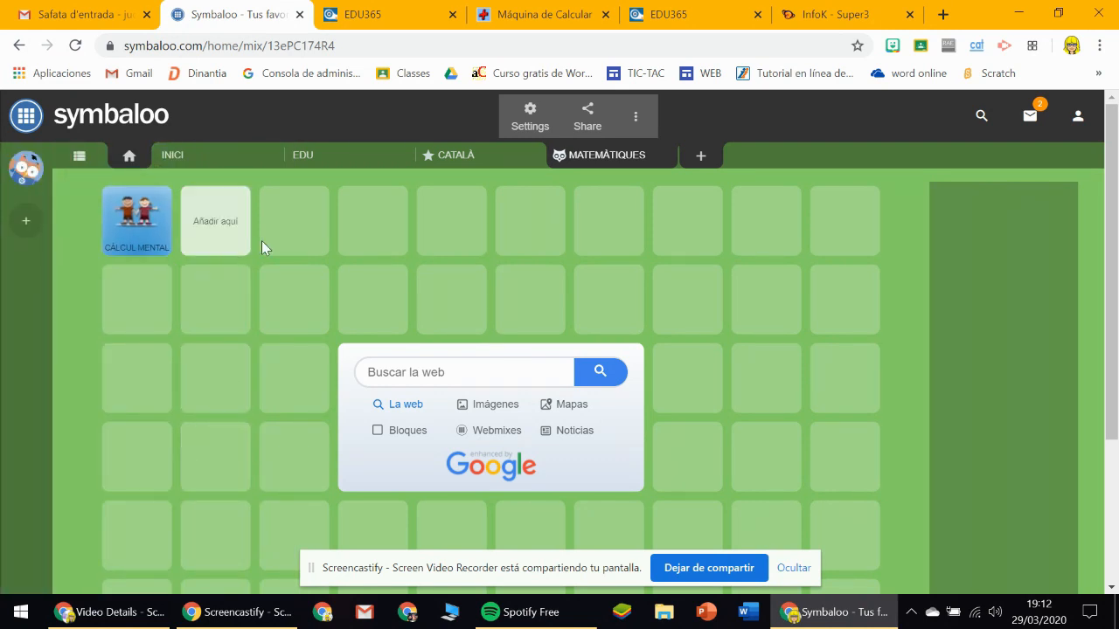
# Start sharing the CATALÀ webmix and enter the description "Enllaços per treballar la llengua catalana".
pyautogui.click(475, 166)
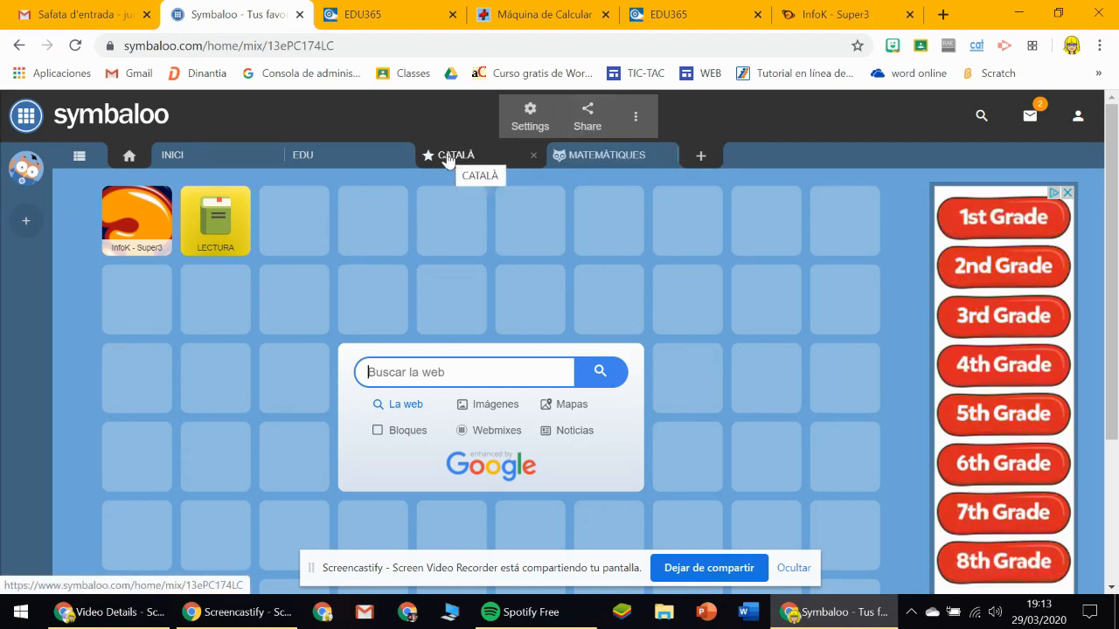
pyautogui.click(586, 119)
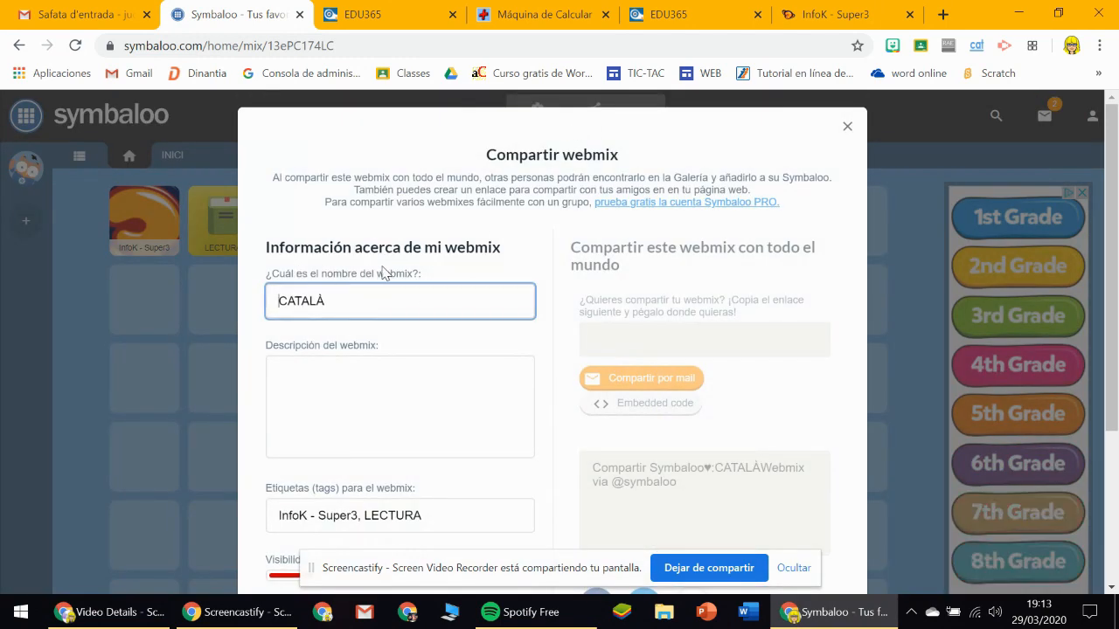
pyautogui.click(391, 402)
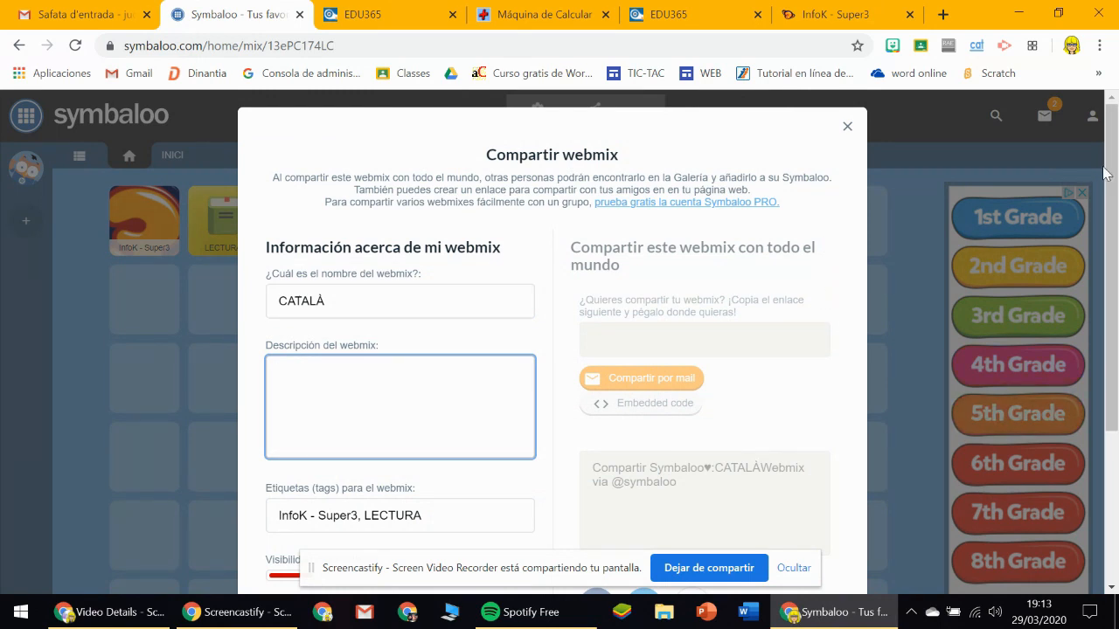
pyautogui.scroll(-1, 1101, 194)
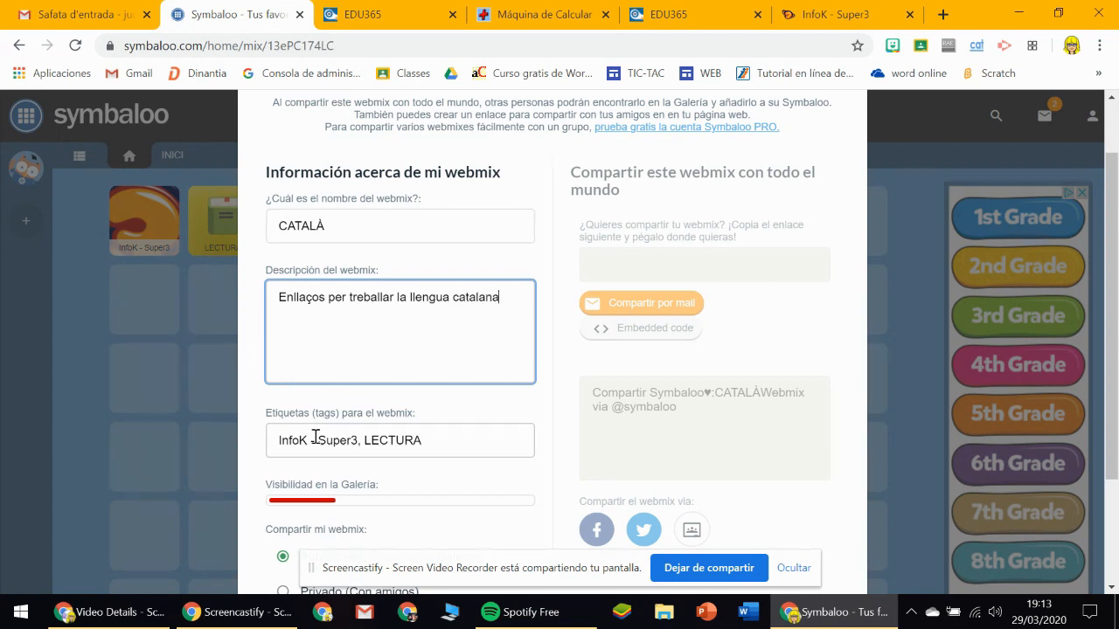
# Add the tag català, share the CATALÀ webmix publicly in the gallery, and review its link and sharing options.
pyautogui.click(437, 452)
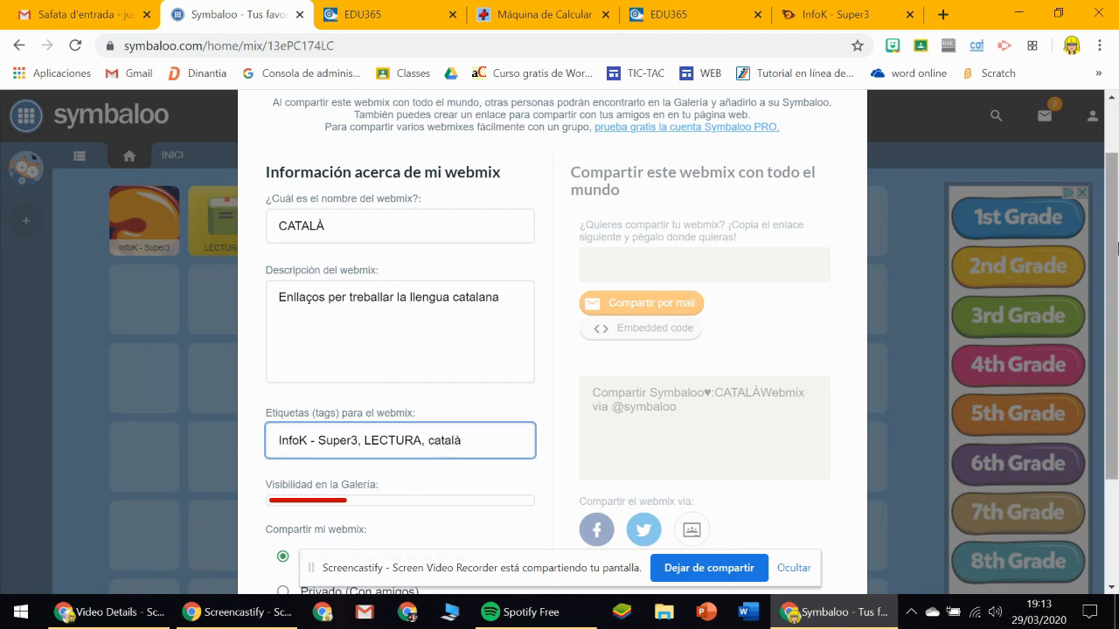
pyautogui.scroll(-2, 517, 455)
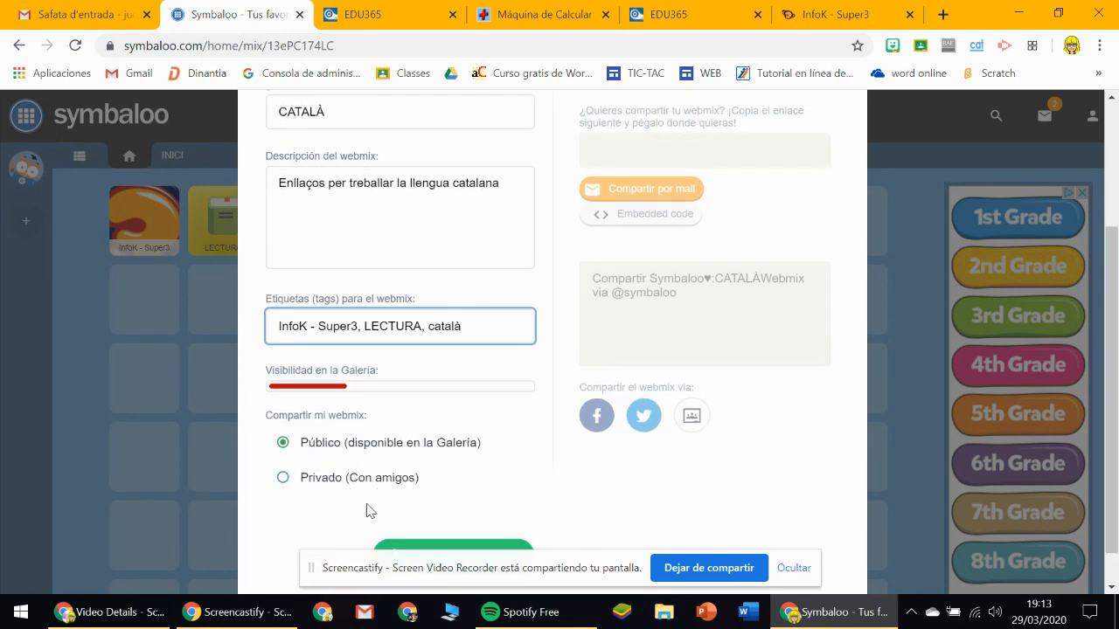
pyautogui.moveTo(1111, 379); pyautogui.dragTo(1111, 409)
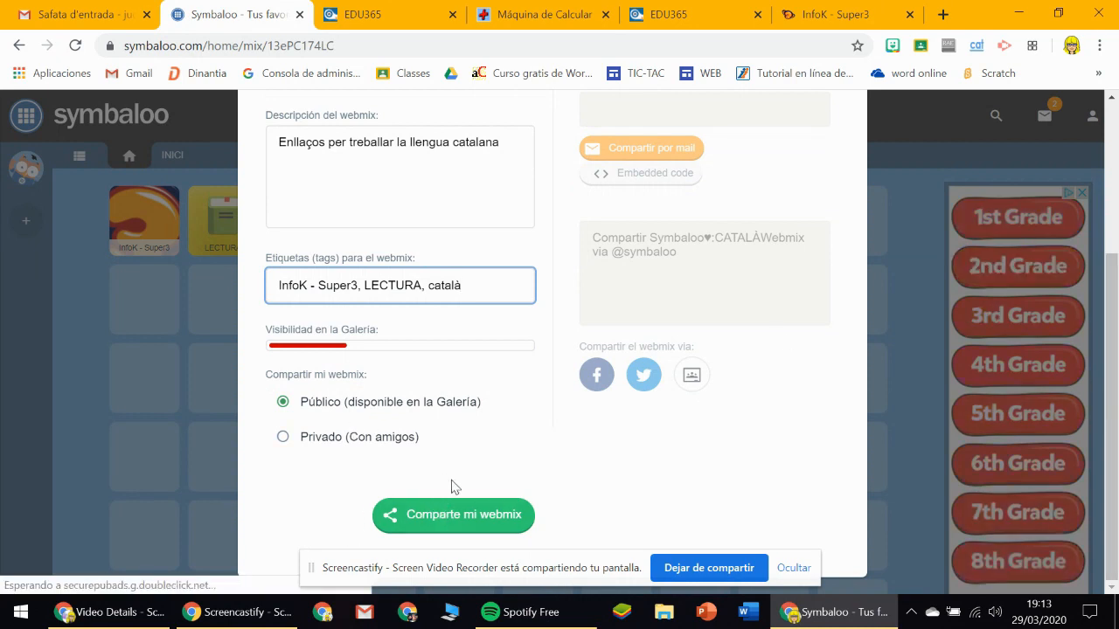
pyautogui.moveTo(1114, 457)
pyautogui.mouseDown()
pyautogui.moveTo(1117, 307)
pyautogui.moveTo(1113, 461)
pyautogui.mouseUp()
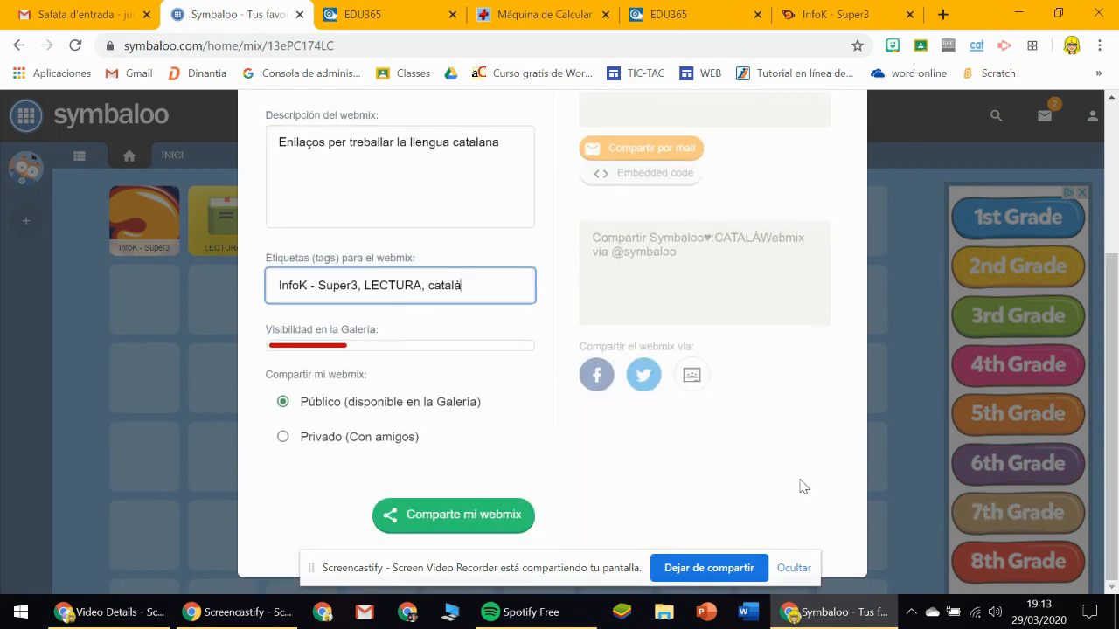
pyautogui.click(433, 524)
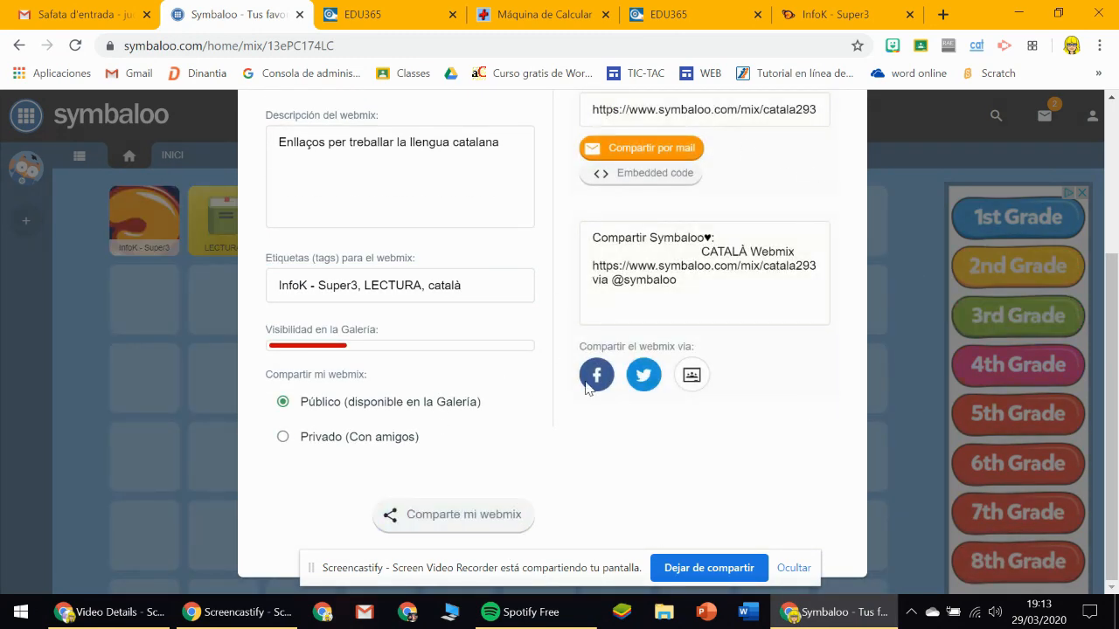
pyautogui.scroll(3, 929, 248)
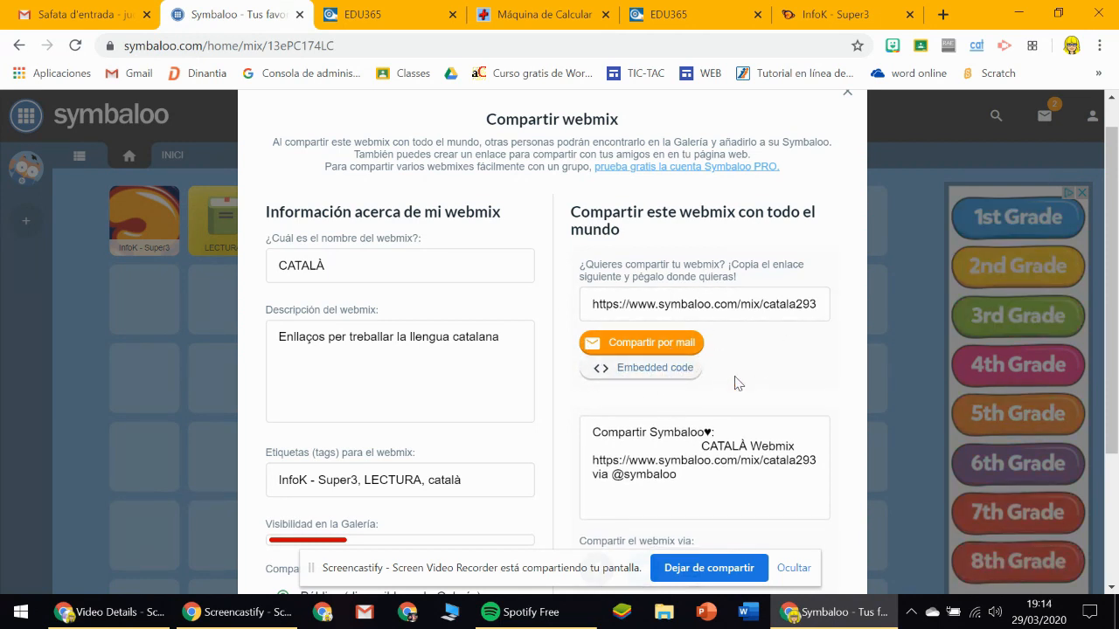
pyautogui.scroll(-2, 1052, 262)
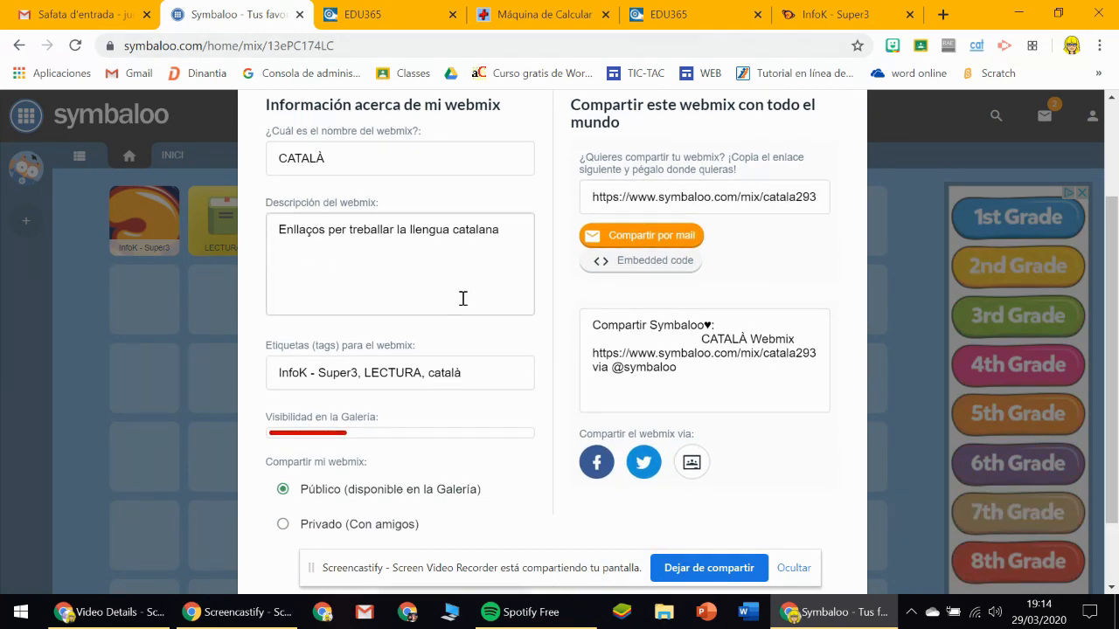
pyautogui.scroll(-1, 755, 360)
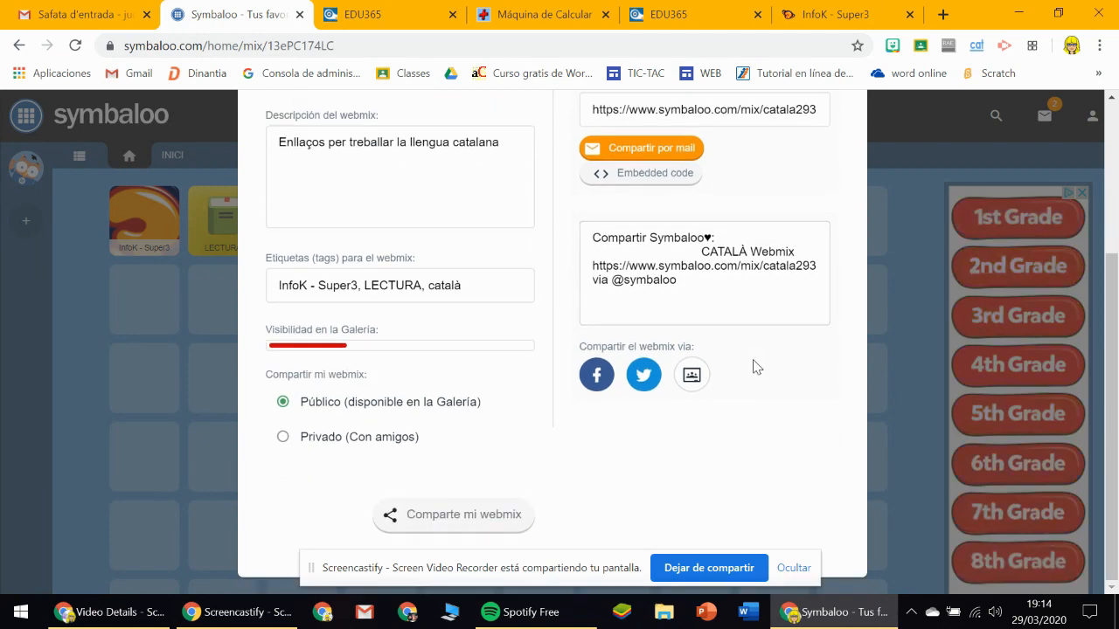
pyautogui.scroll(3, 754, 367)
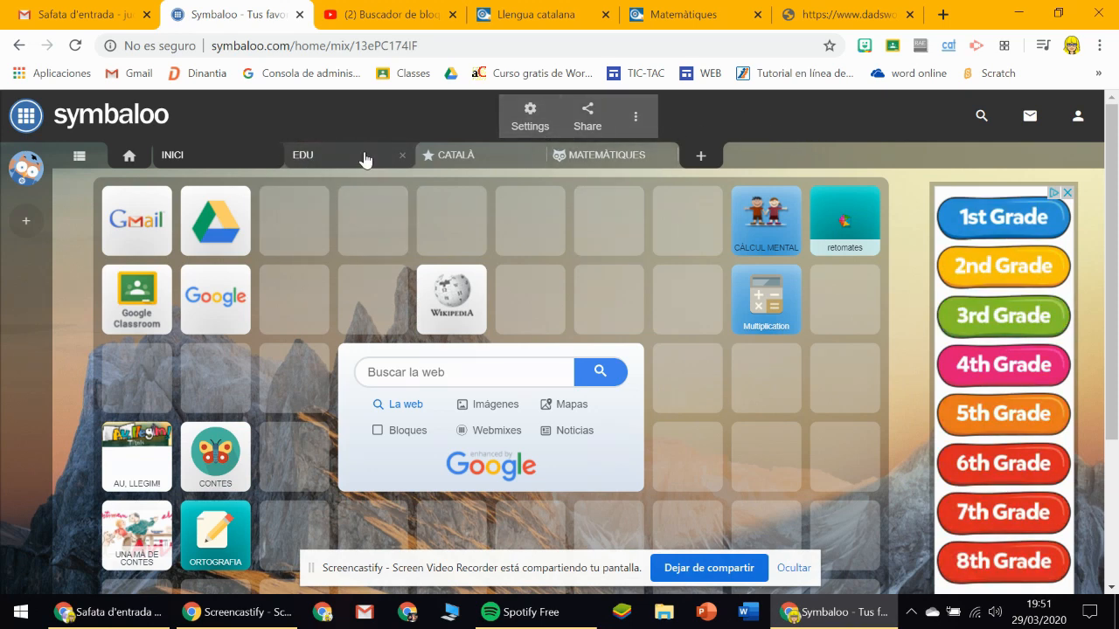
# In the INICI webmix, mark a two-by-two area around the CÀLCUL MENTAL, retomates and Multiplication blocks.
pyautogui.click(463, 156)
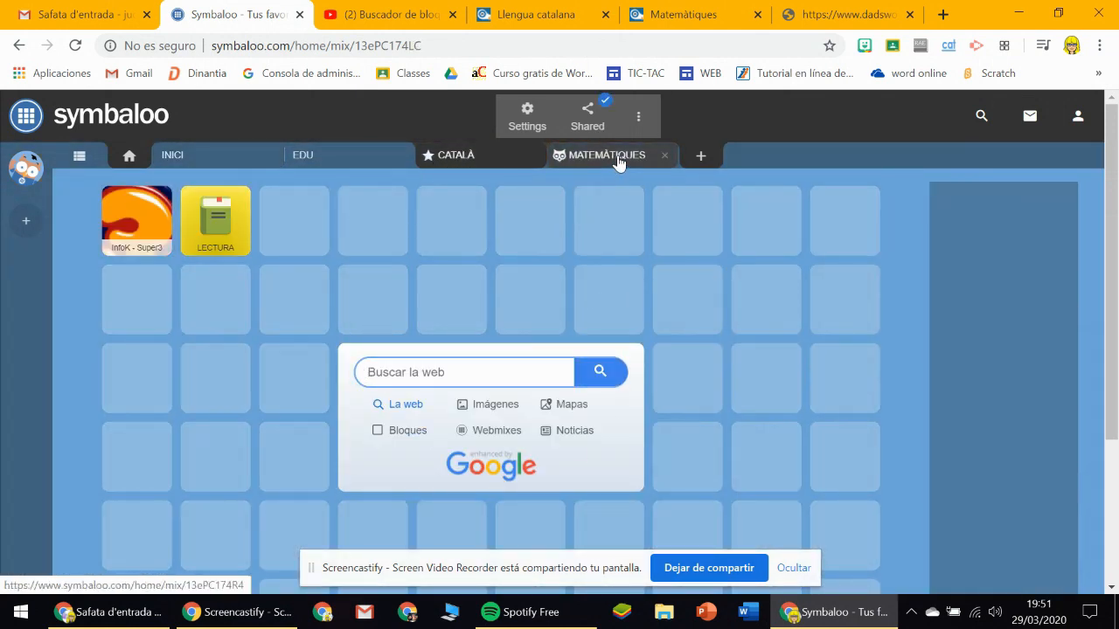
pyautogui.click(618, 163)
pyautogui.click(470, 157)
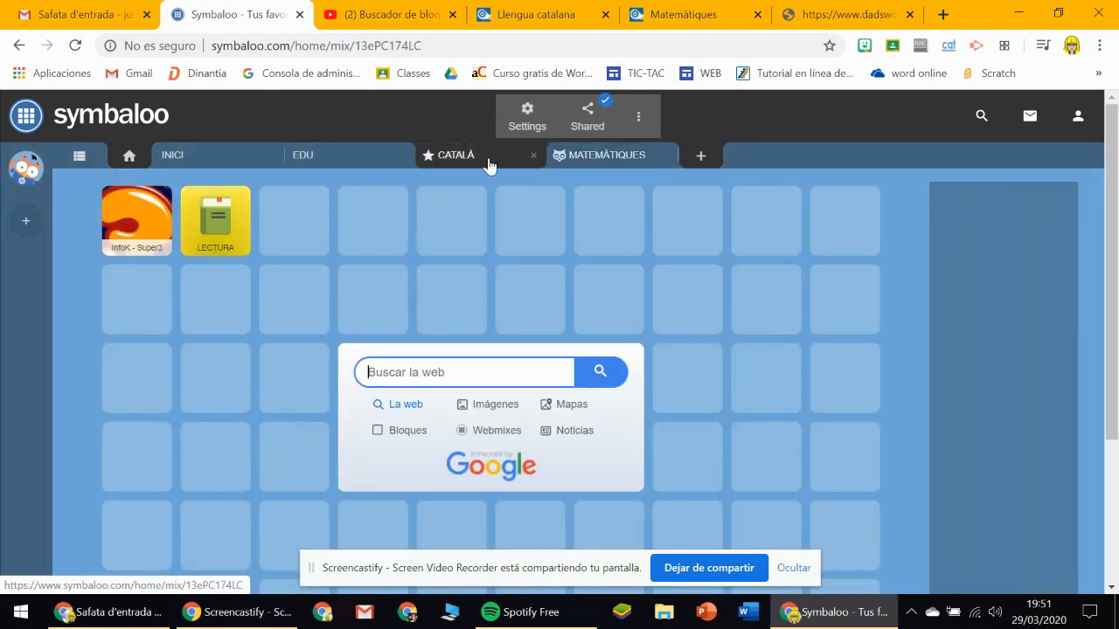
pyautogui.click(224, 165)
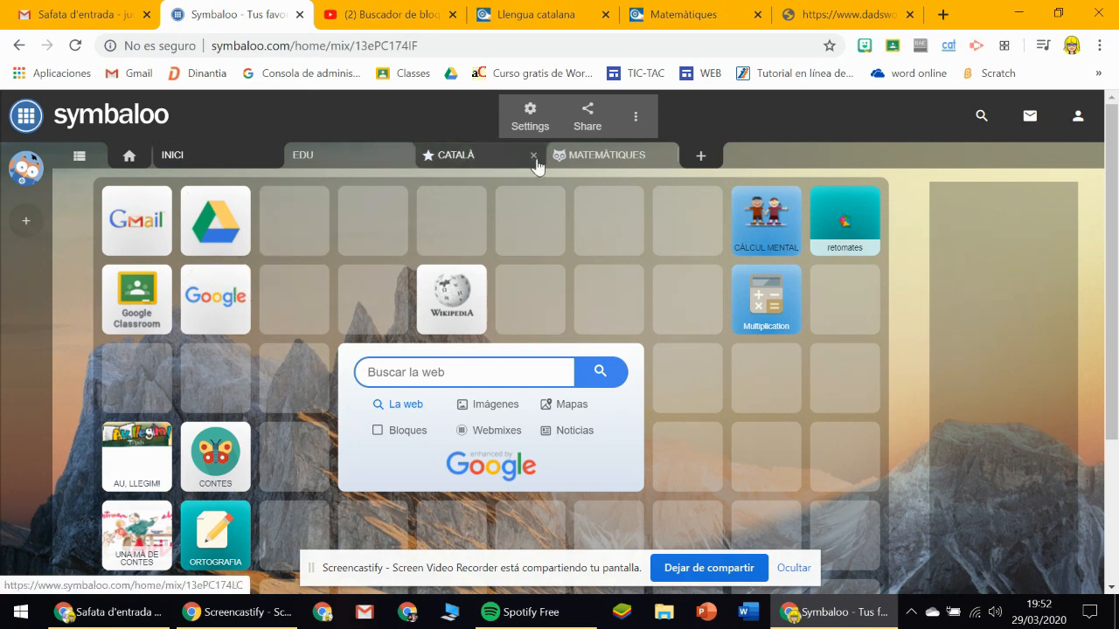
pyautogui.click(530, 117)
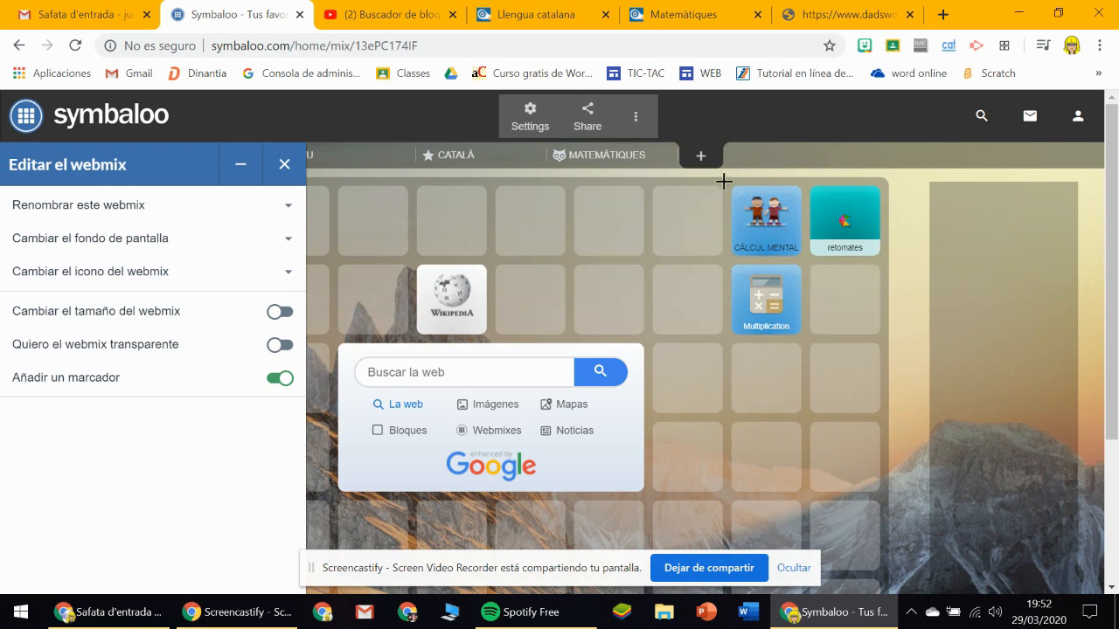
pyautogui.moveTo(734, 242); pyautogui.dragTo(887, 341)
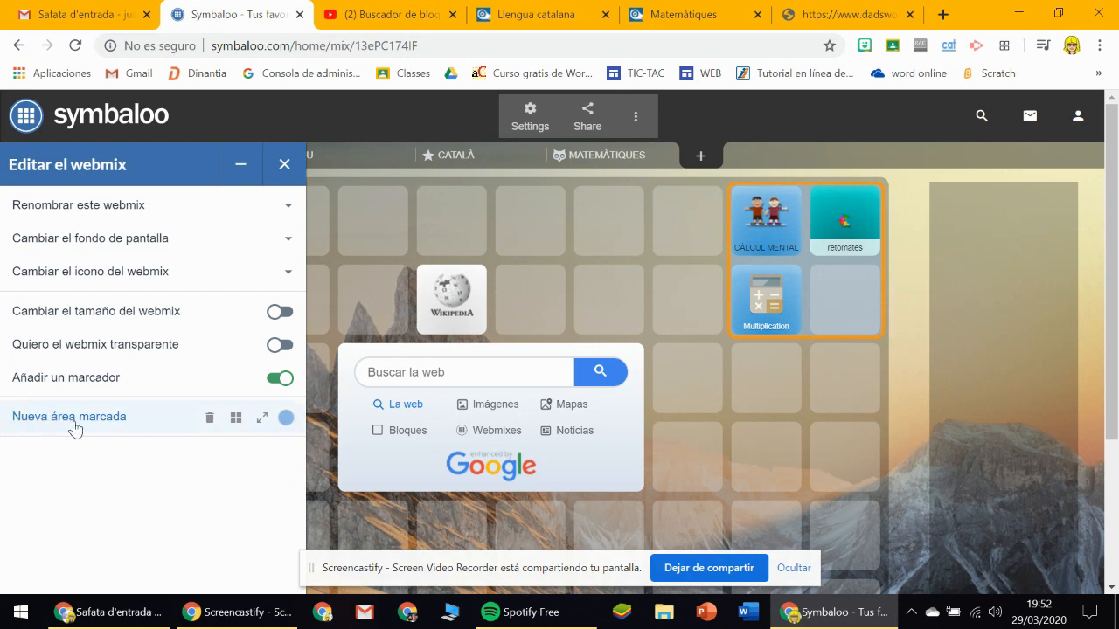
# Colour the new marked area light blue, name it MATES, save the marker and close the webmix settings.
pyautogui.click(285, 420)
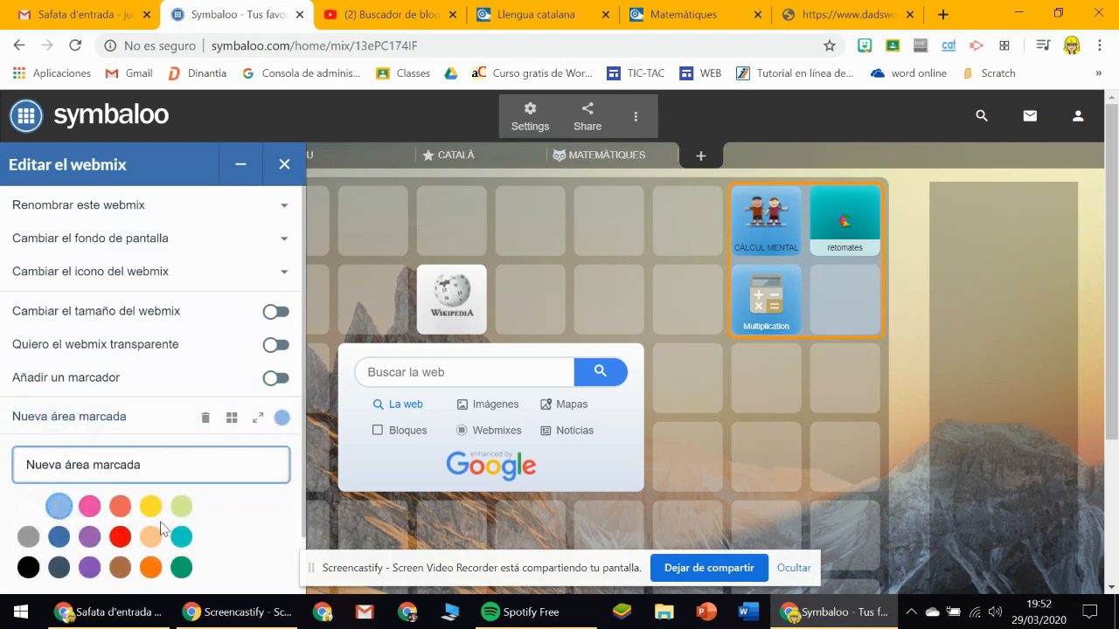
pyautogui.click(60, 510)
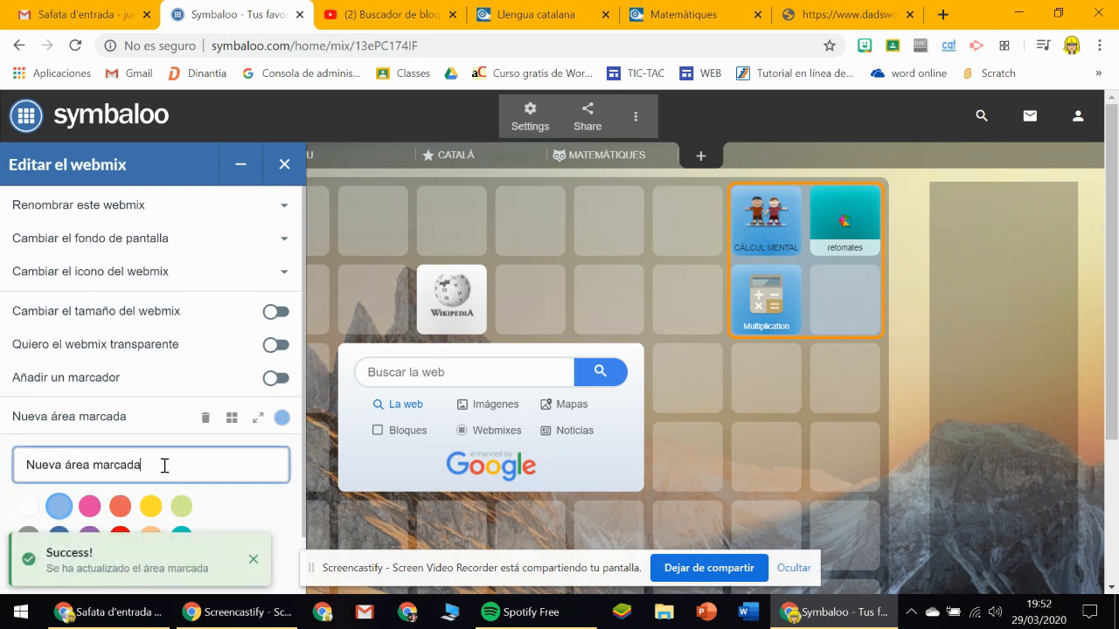
pyautogui.moveTo(163, 465); pyautogui.dragTo(3, 465)
pyautogui.write('MATES')
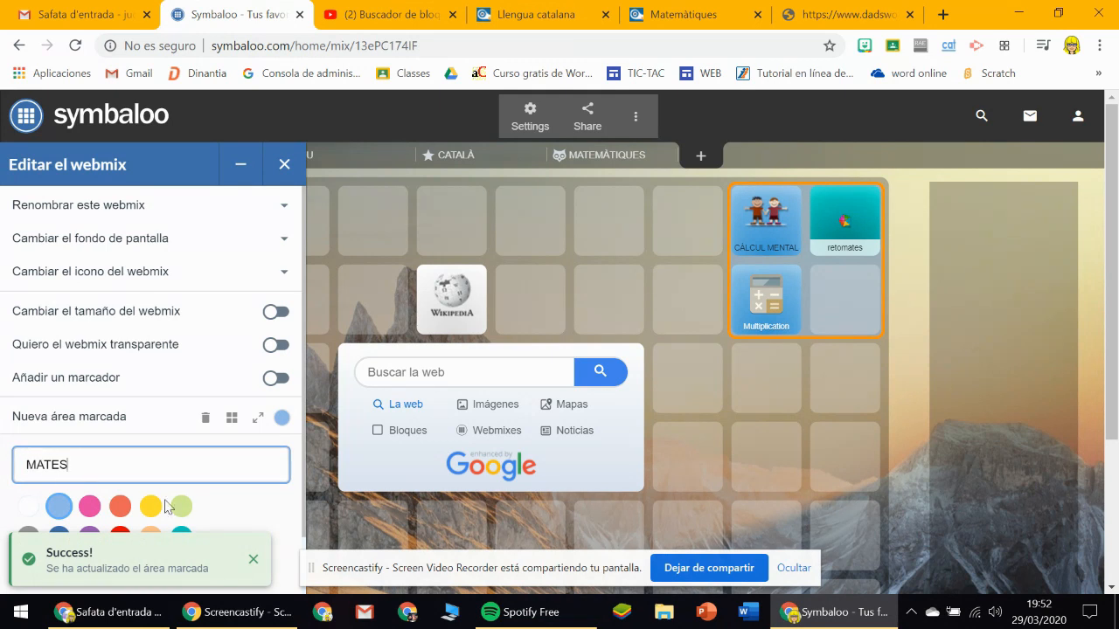
pyautogui.click(278, 505)
pyautogui.scroll(-1, 278, 505)
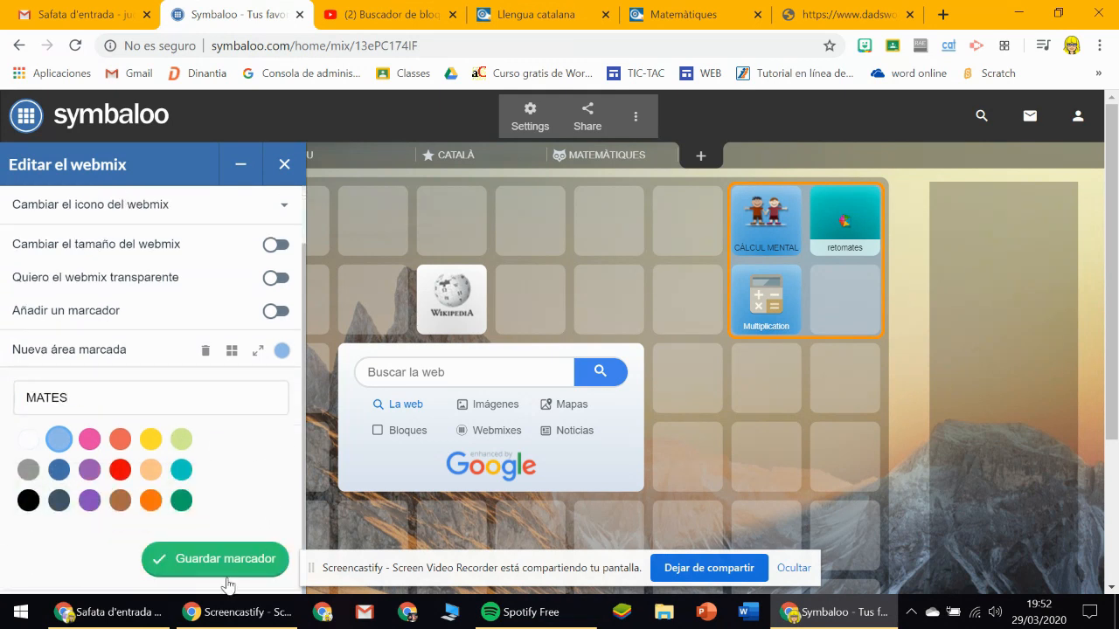
pyautogui.click(224, 560)
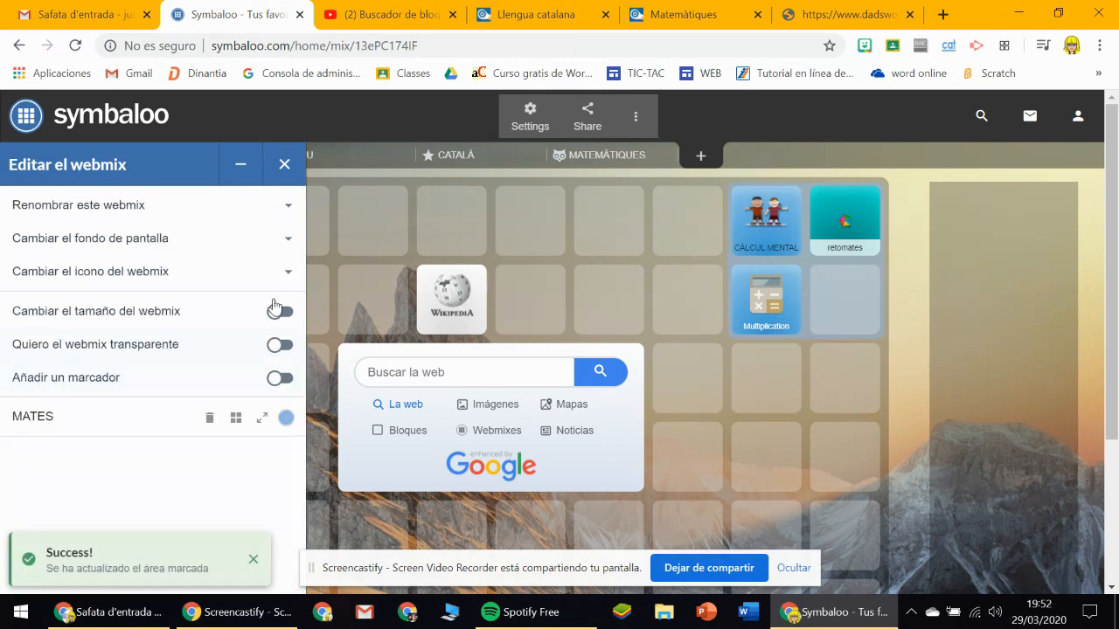
pyautogui.click(284, 164)
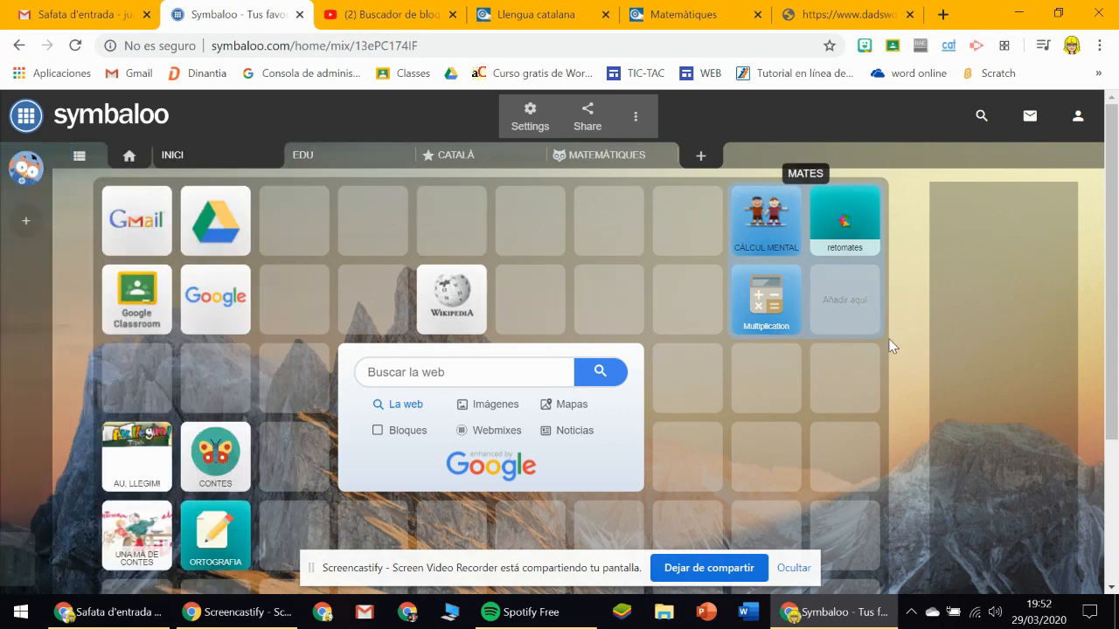
# Test the CÀLCUL MENTAL block by opening its linked page, and return to the INICI webmix.
pyautogui.click(773, 232)
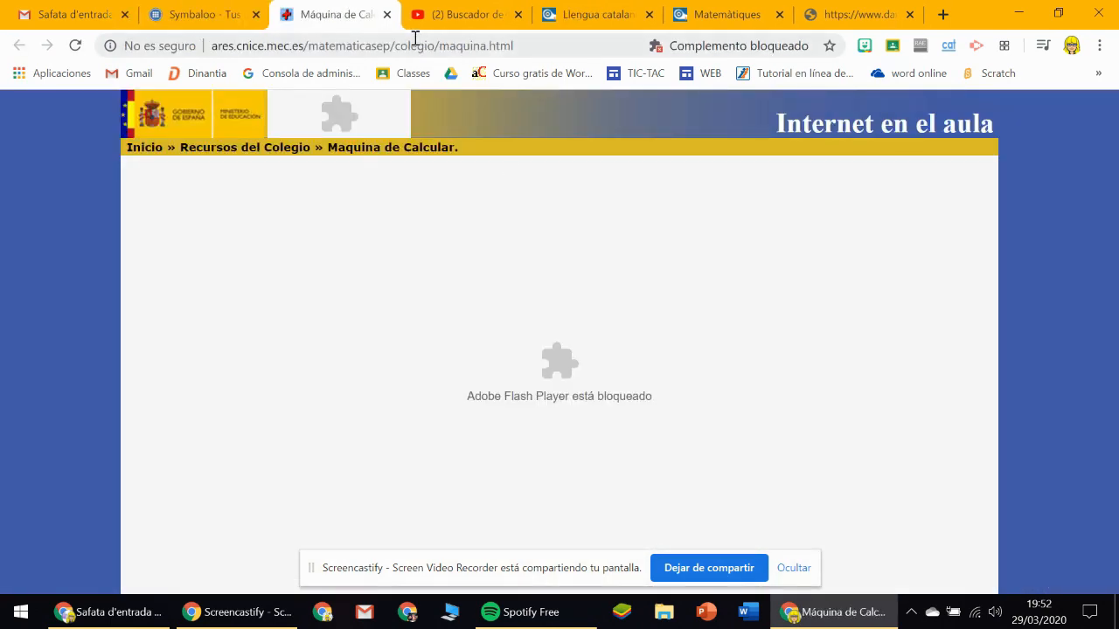
pyautogui.click(387, 15)
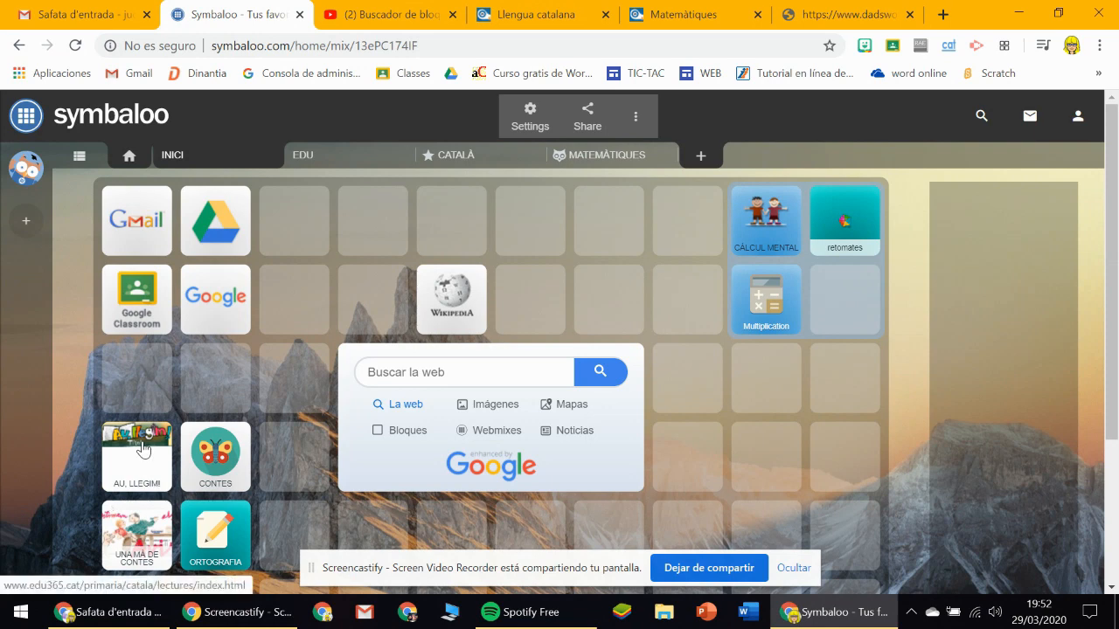
# Try the transparency setting of the INICI webmix on and off, and leave the webmix transparent.
pyautogui.click(525, 118)
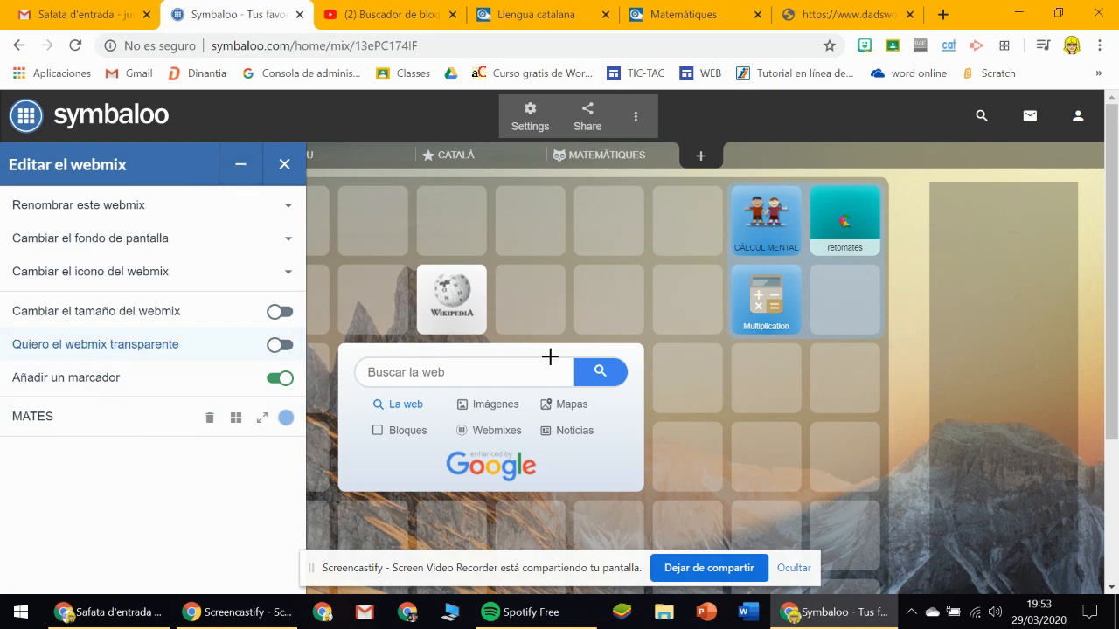
pyautogui.click(279, 345)
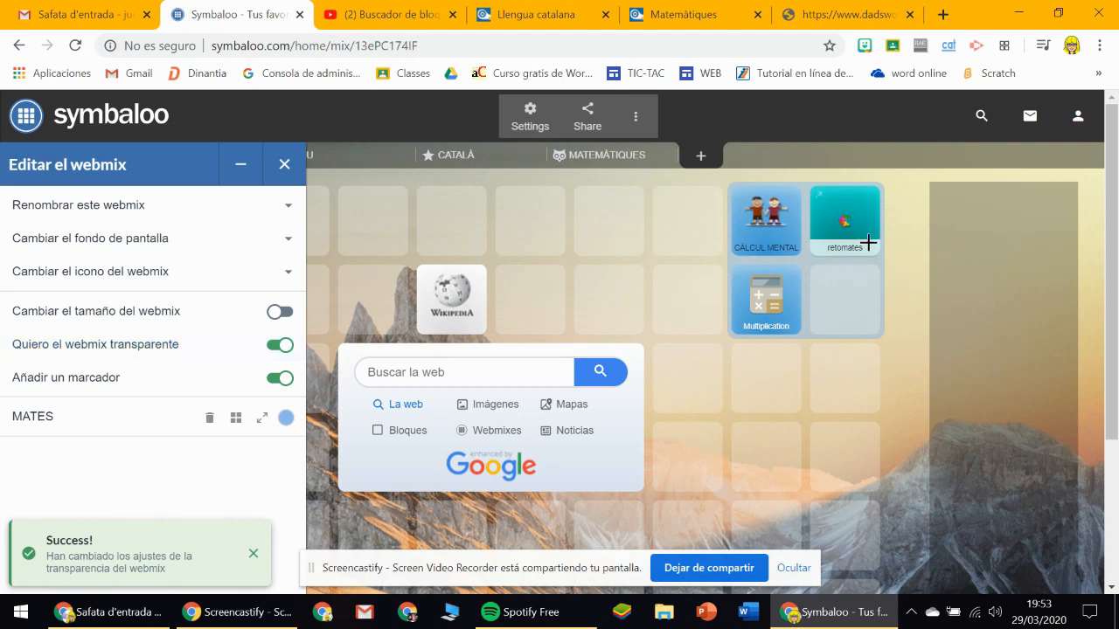
pyautogui.click(279, 346)
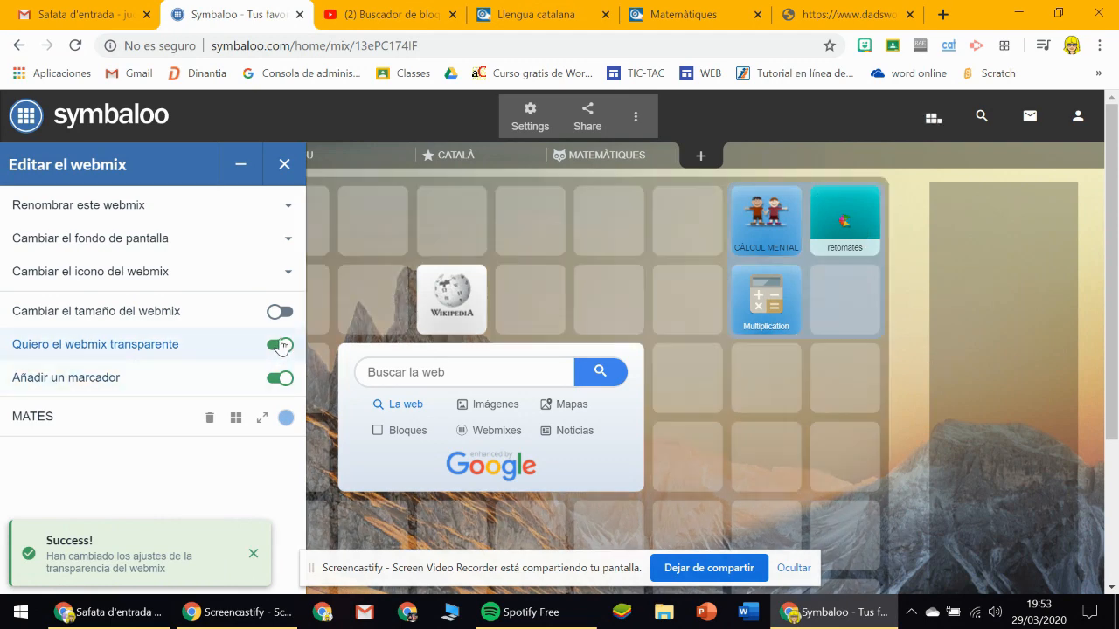
pyautogui.click(281, 345)
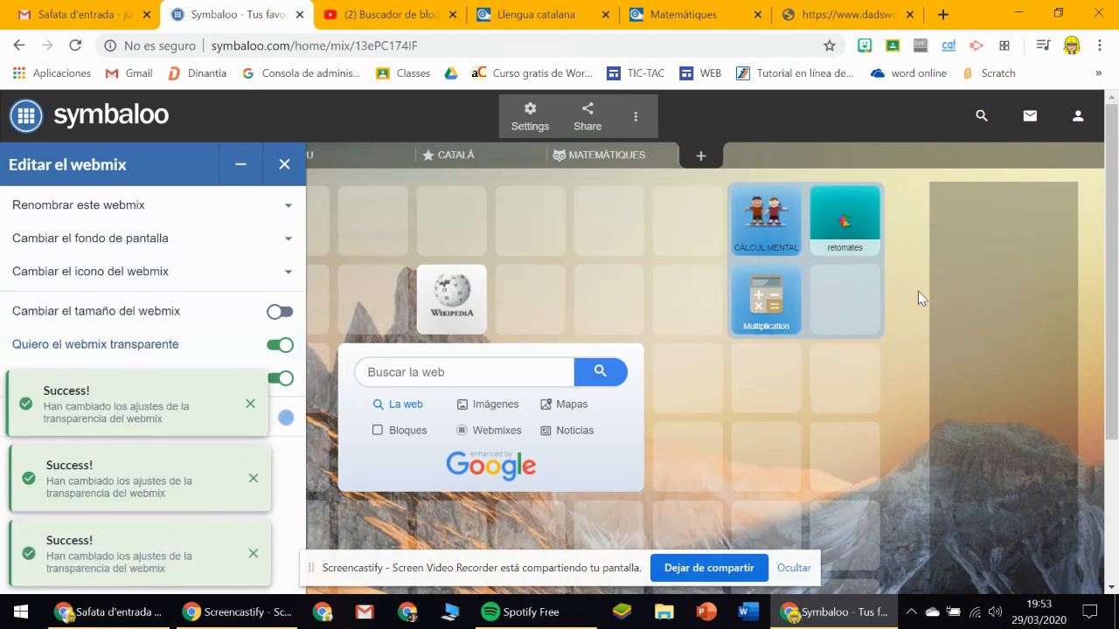
# Mark an area around the AU, LLEGIM!, CONTES, UNA MÀ DE CONTES and ORTOGRAFIA blocks.
pyautogui.click(241, 166)
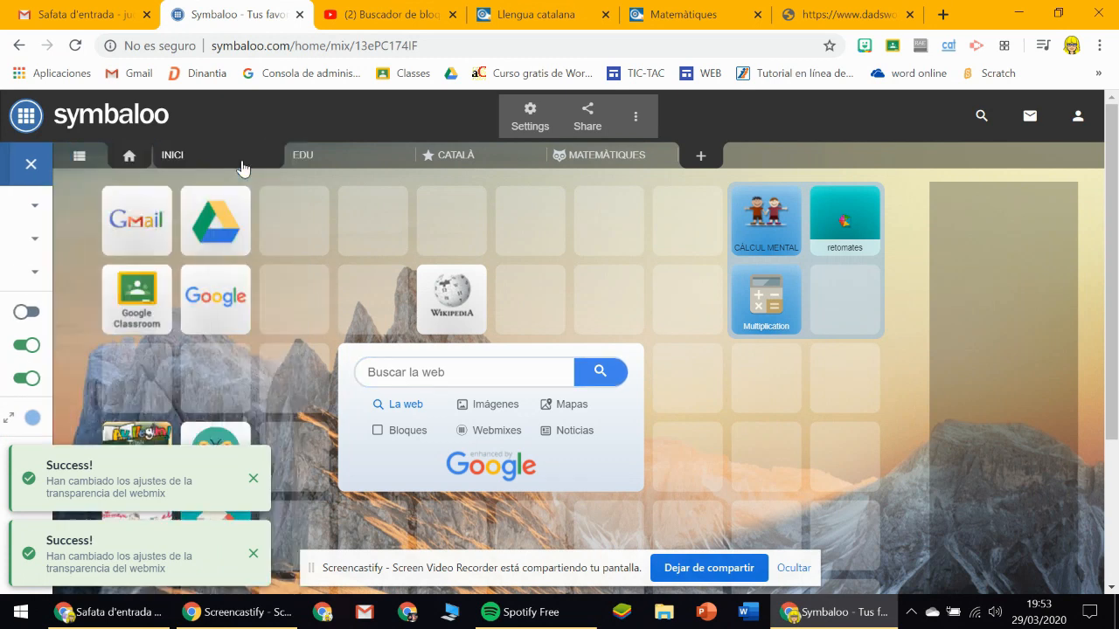
pyautogui.click(253, 553)
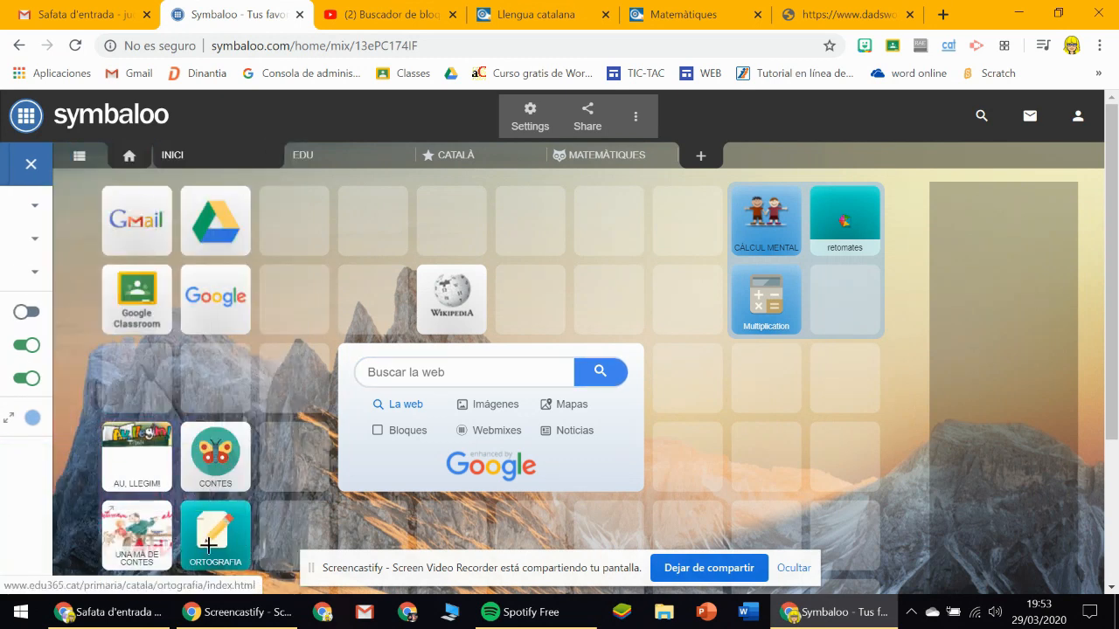
pyautogui.moveTo(260, 575); pyautogui.dragTo(255, 568)
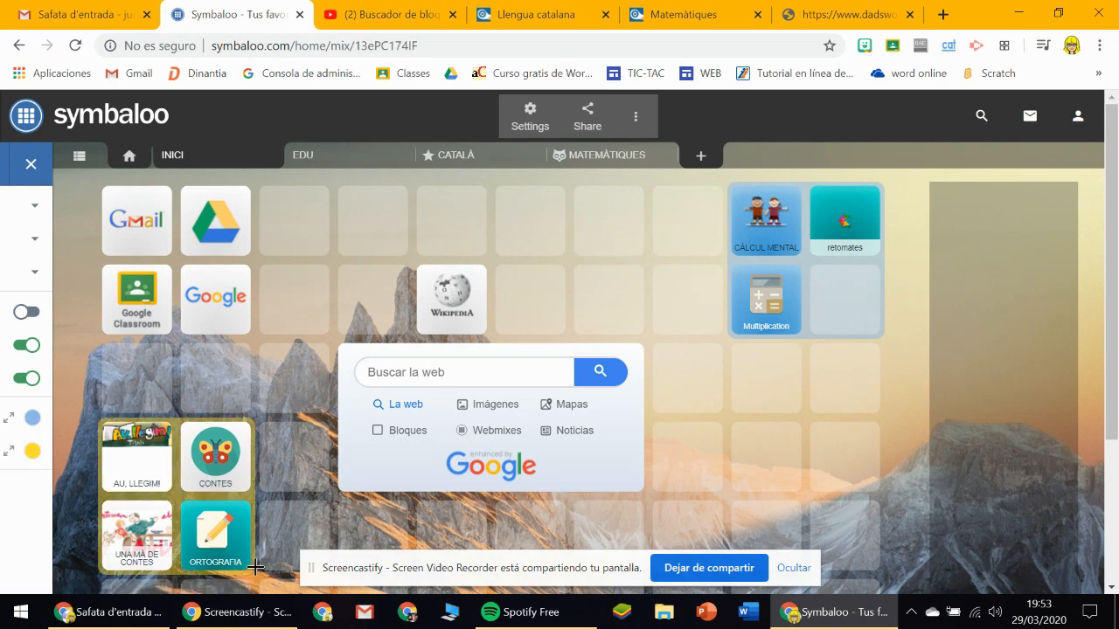
# Name the new yellow marked area CATALÀ and save the marker.
pyautogui.moveTo(30, 517)
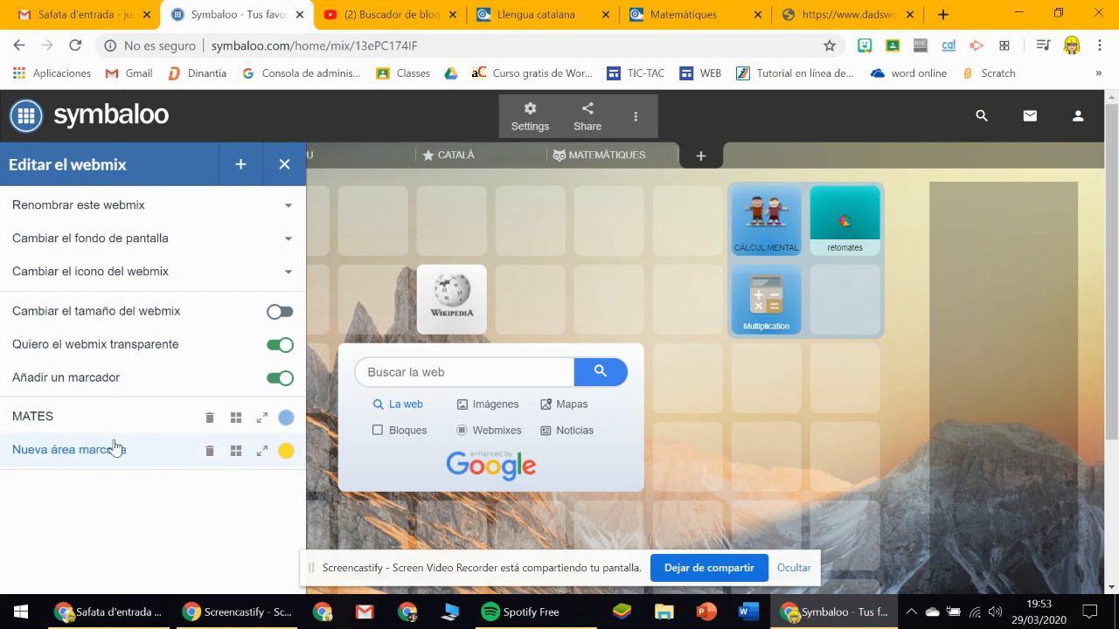
pyautogui.click(263, 458)
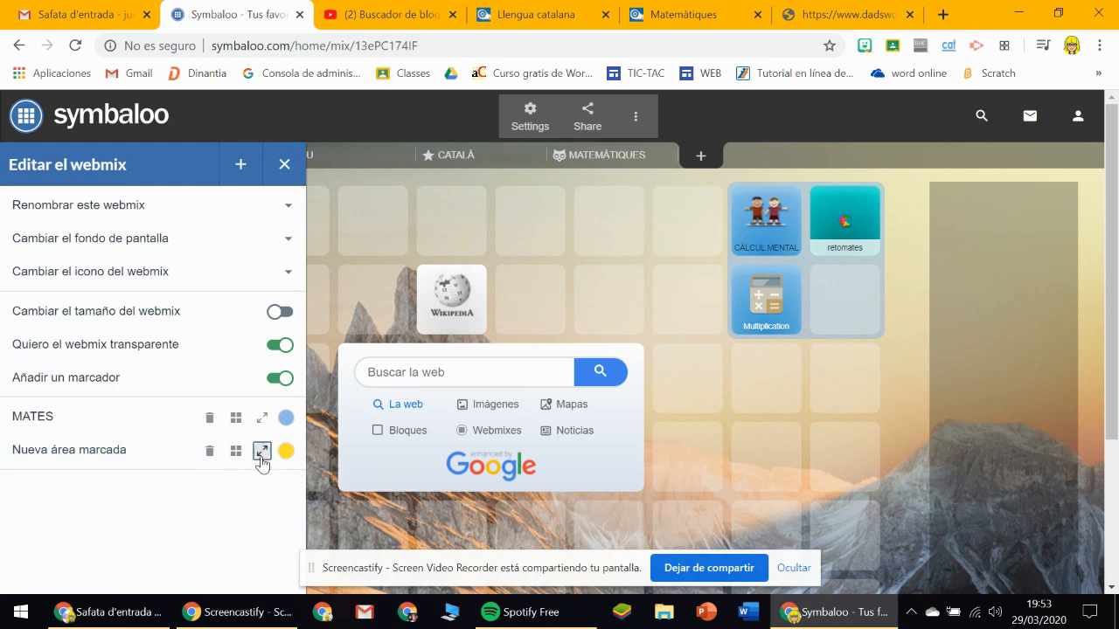
pyautogui.rightClick(78, 452)
pyautogui.press('Escape')
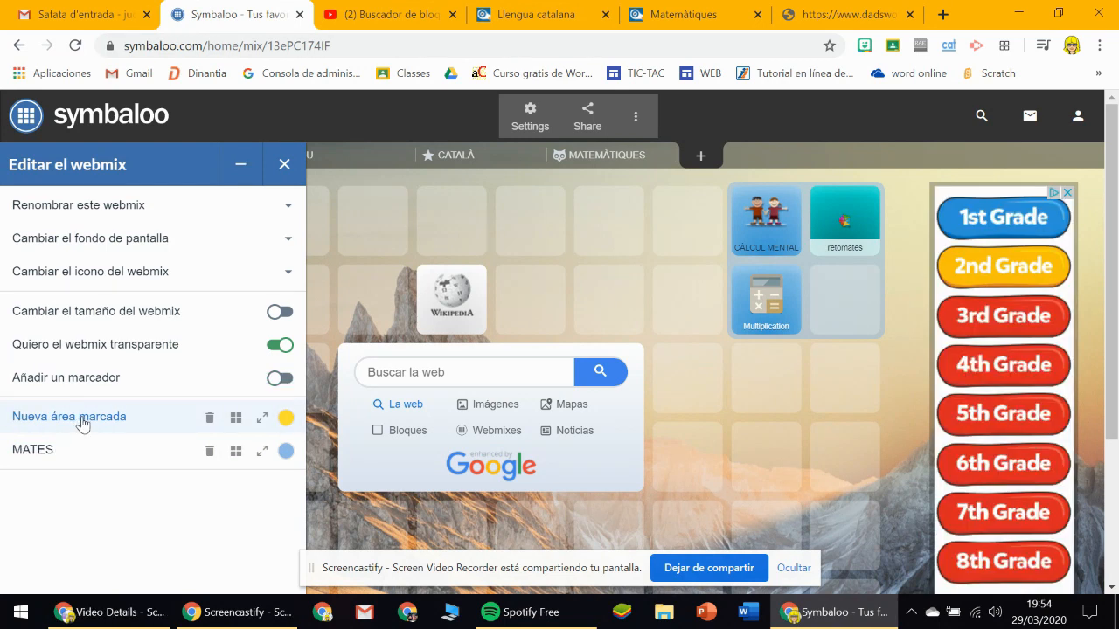
pyautogui.click(82, 419)
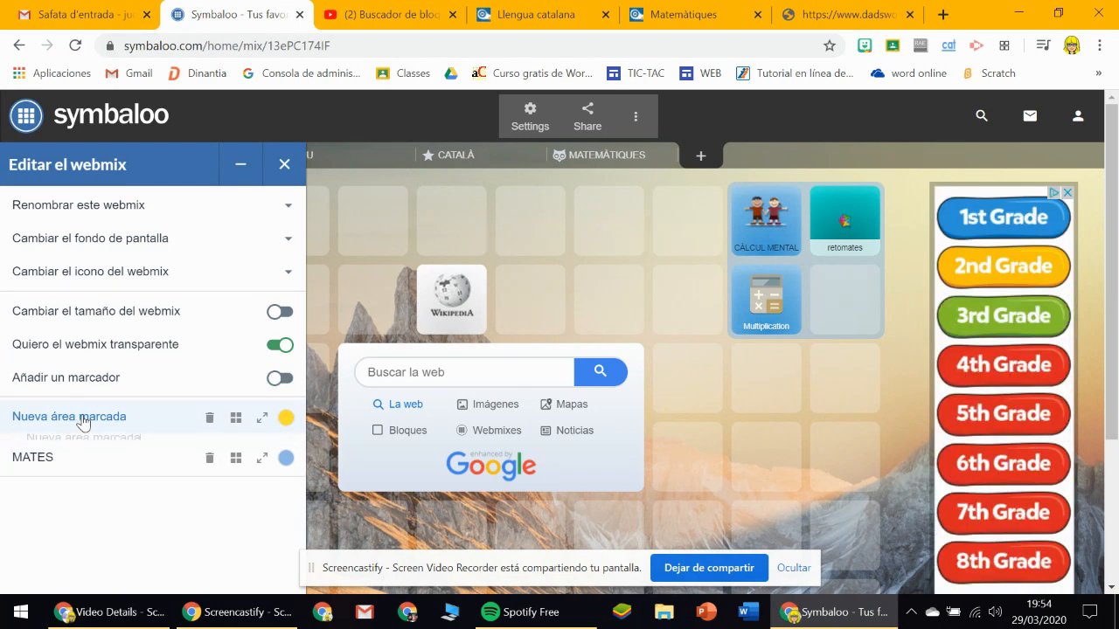
pyautogui.moveTo(151, 461); pyautogui.dragTo(19, 463)
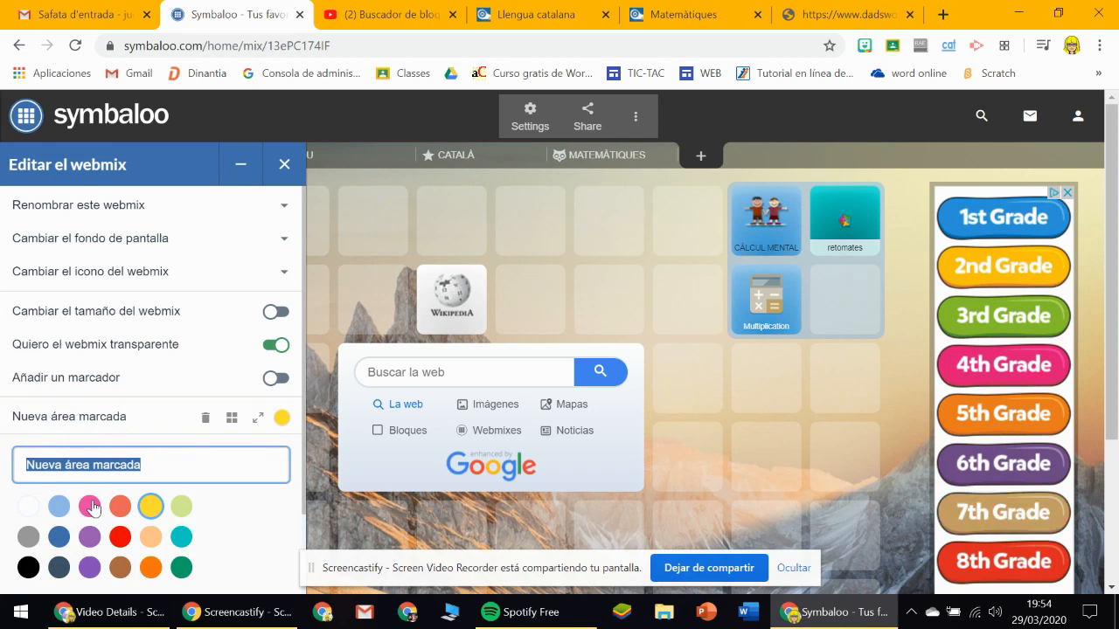
pyautogui.write('CATALÀ')
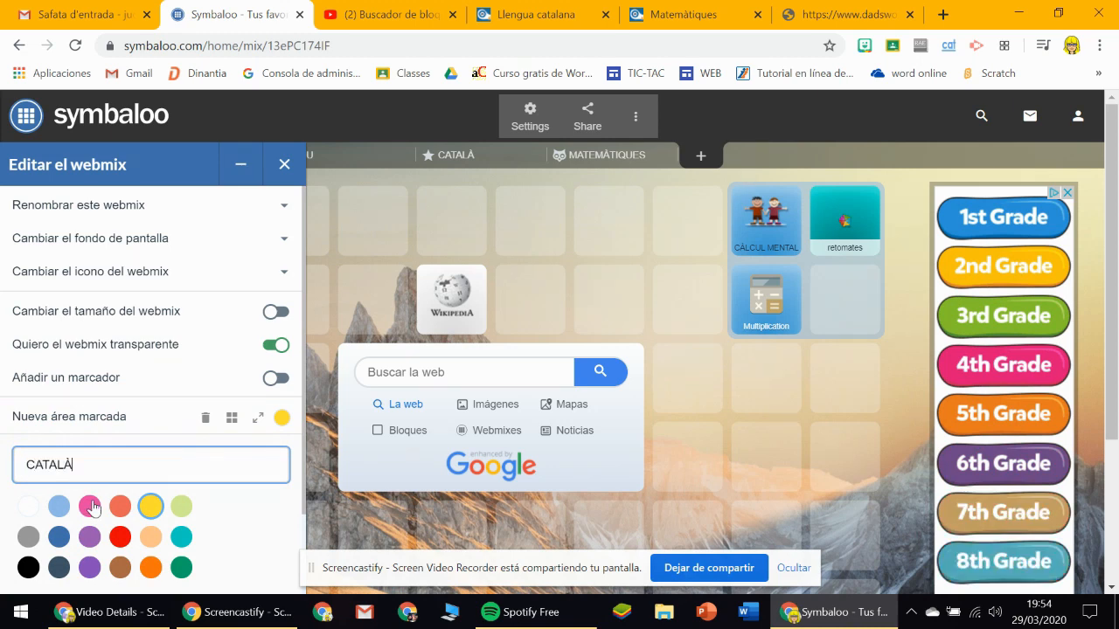
pyautogui.click(249, 531)
pyautogui.scroll(-1, 262, 489)
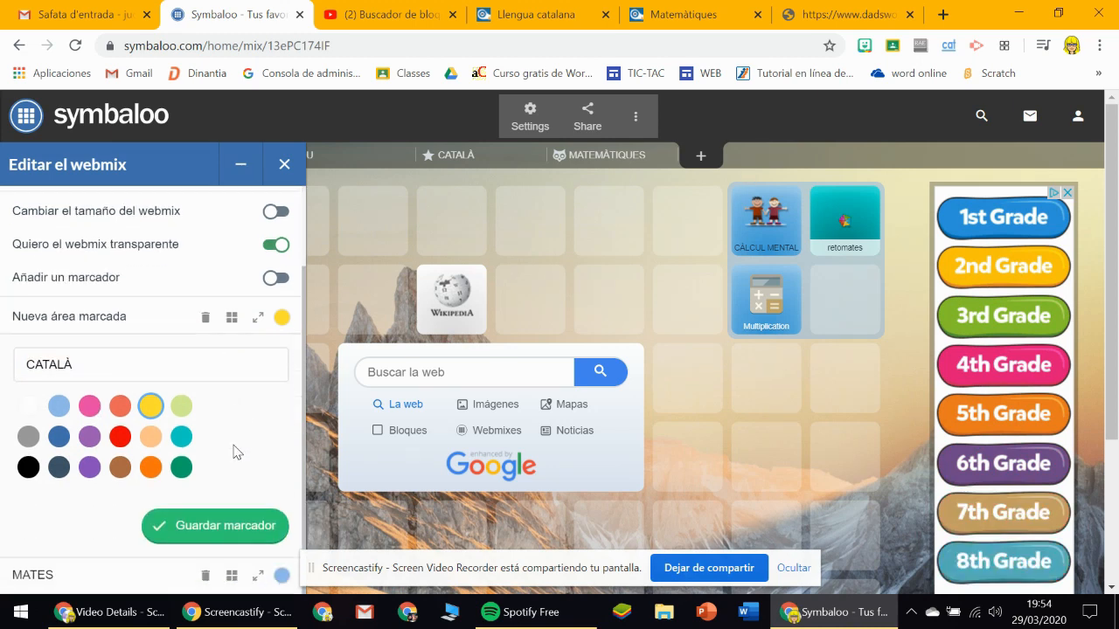
pyautogui.click(226, 526)
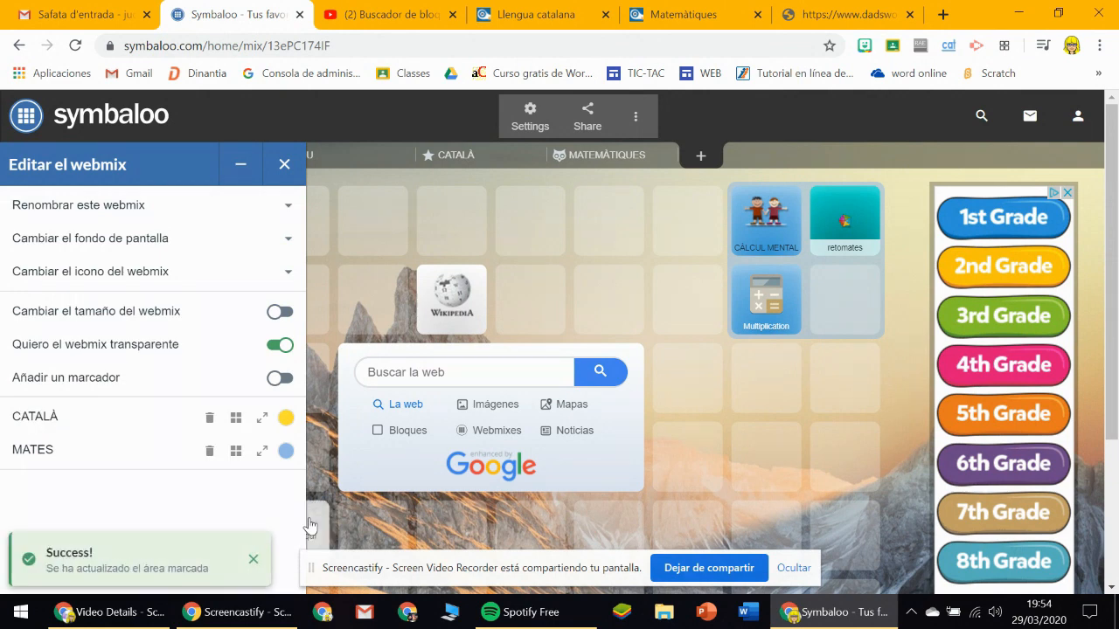
# Look over the marked block areas of the INICI webmix, view the MATEMÀTIQUES webmix, and return to INICI.
pyautogui.click(381, 300)
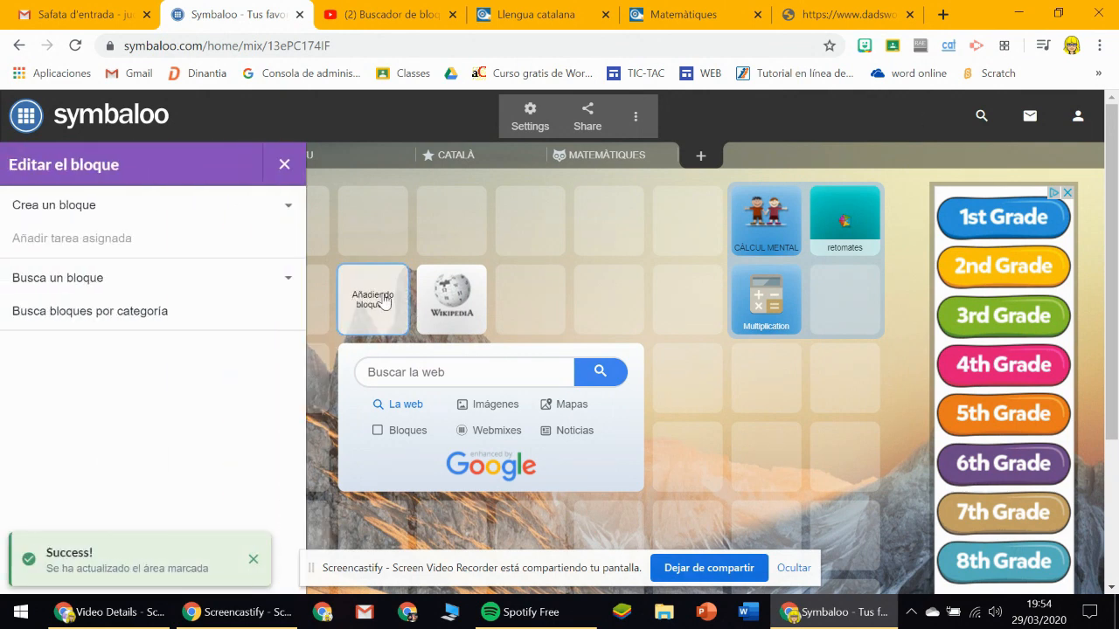
pyautogui.click(285, 165)
pyautogui.moveTo(1117, 230); pyautogui.dragTo(1117, 307)
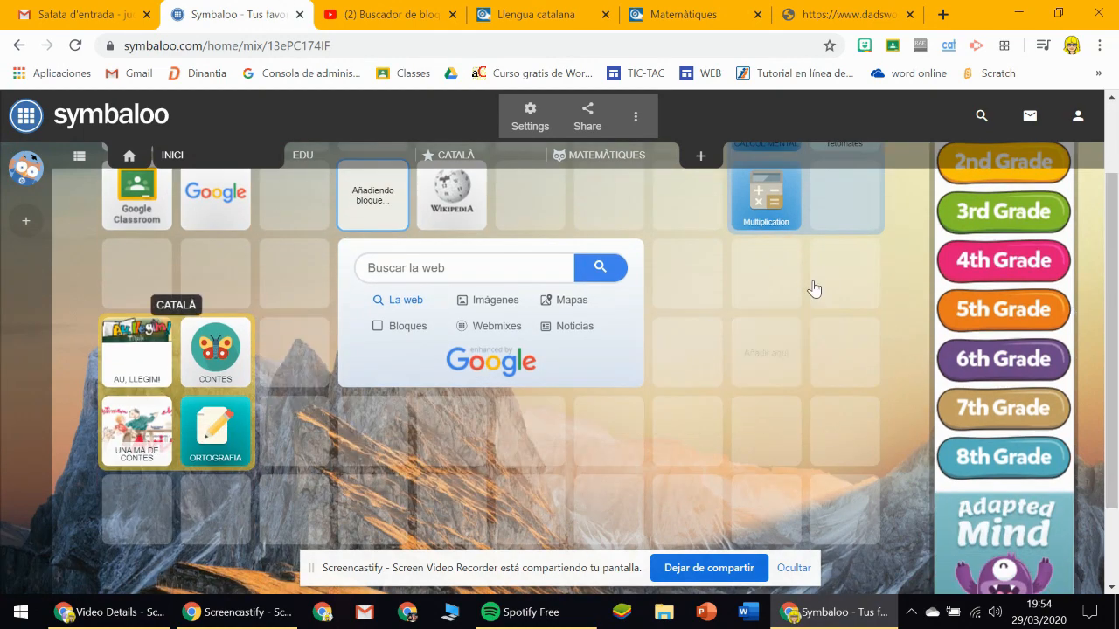
pyautogui.scroll(2, 739, 232)
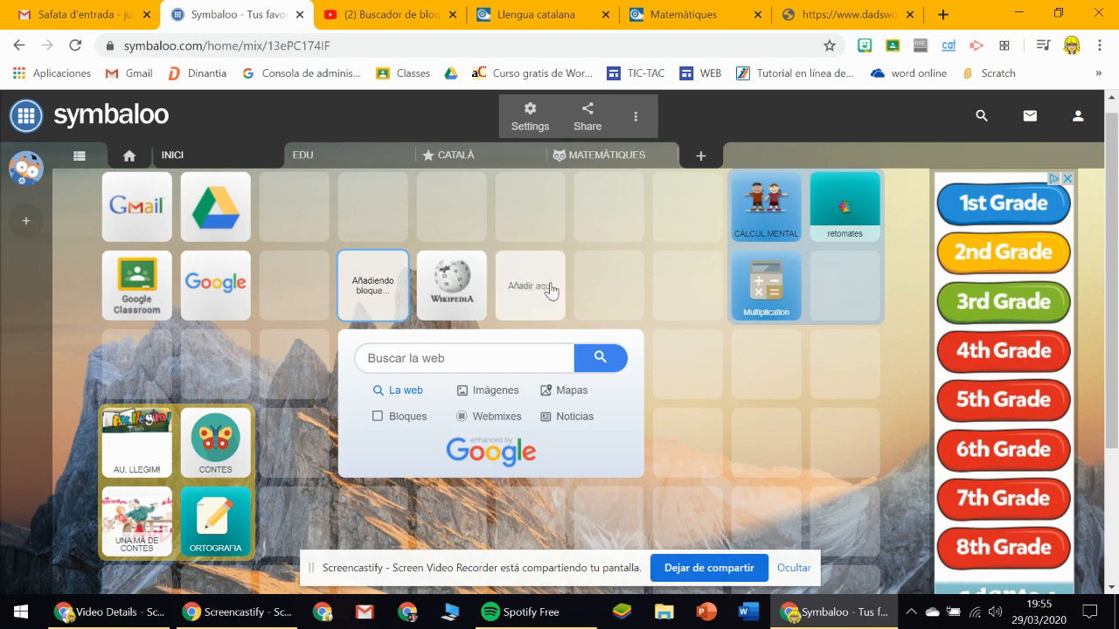
pyautogui.moveTo(1117, 312); pyautogui.dragTo(1116, 302)
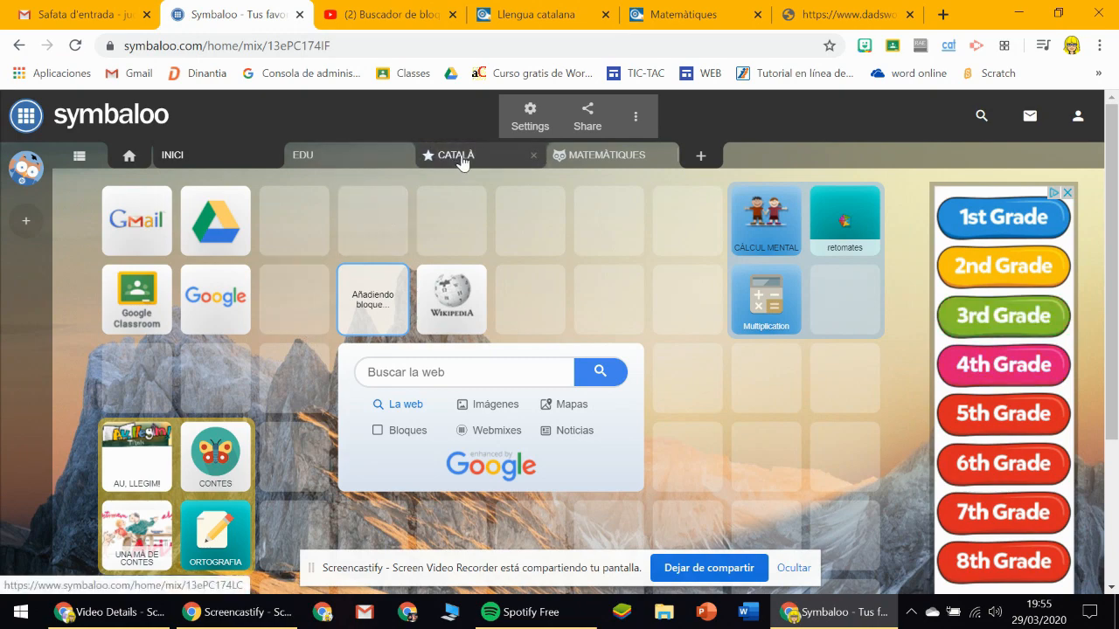
pyautogui.click(601, 155)
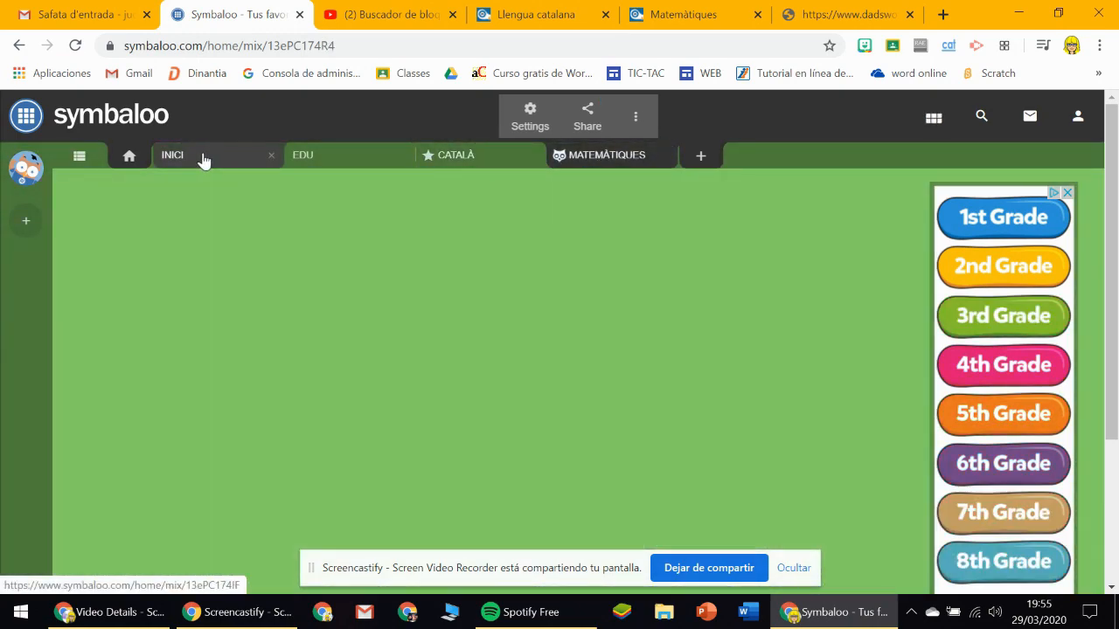
pyautogui.click(202, 157)
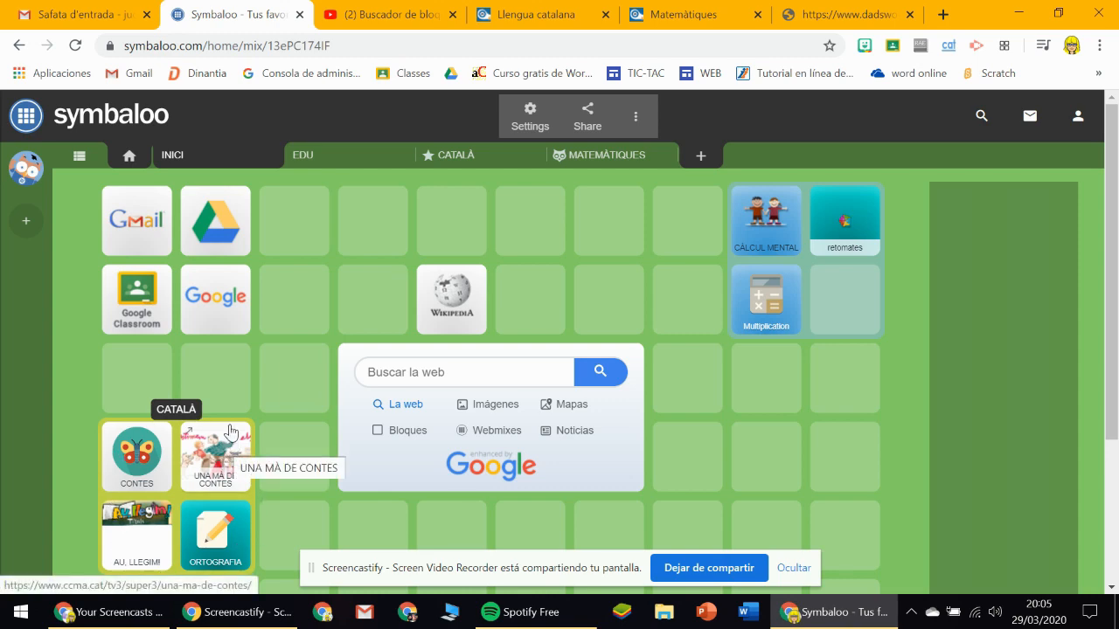
# Convert the MATES marker of the INICI webmix into a group block, reloading the page before retrying.
pyautogui.click(527, 117)
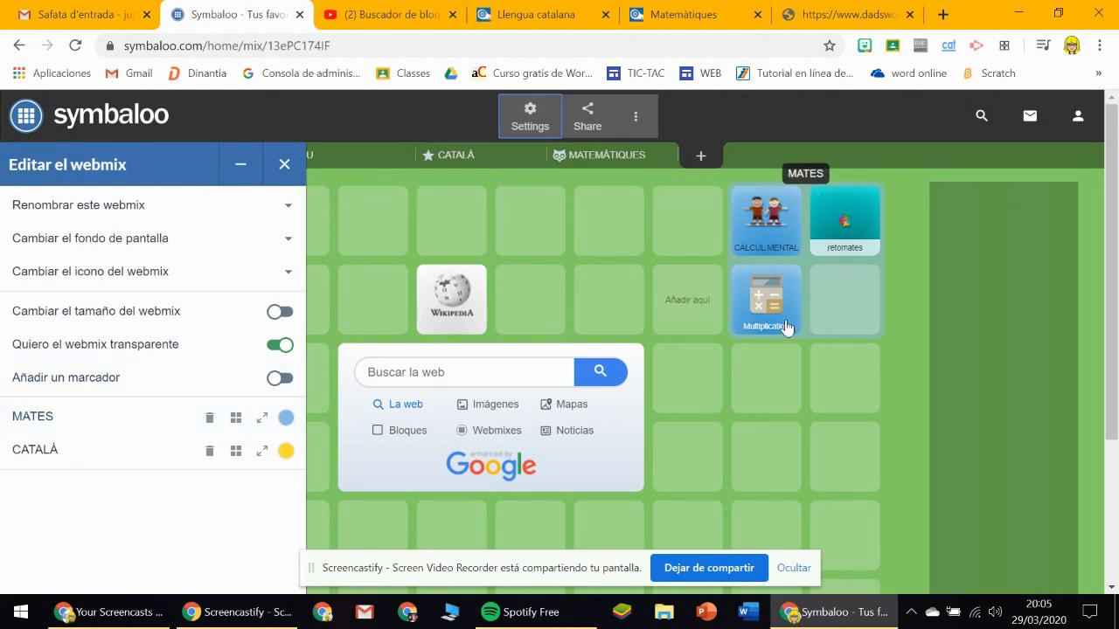
pyautogui.click(236, 421)
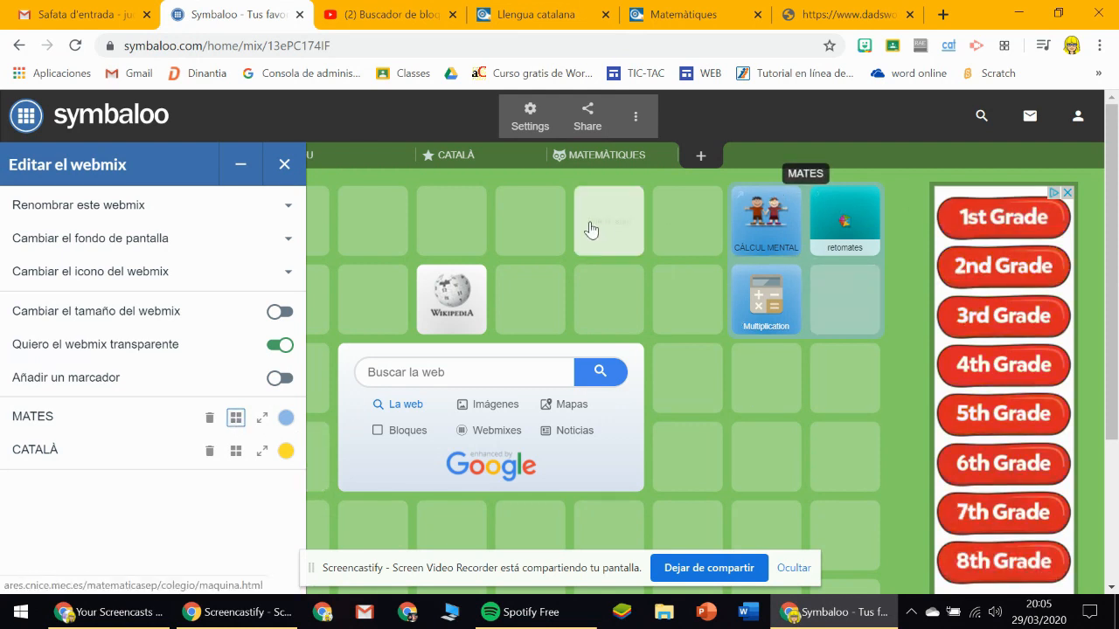
pyautogui.click(75, 45)
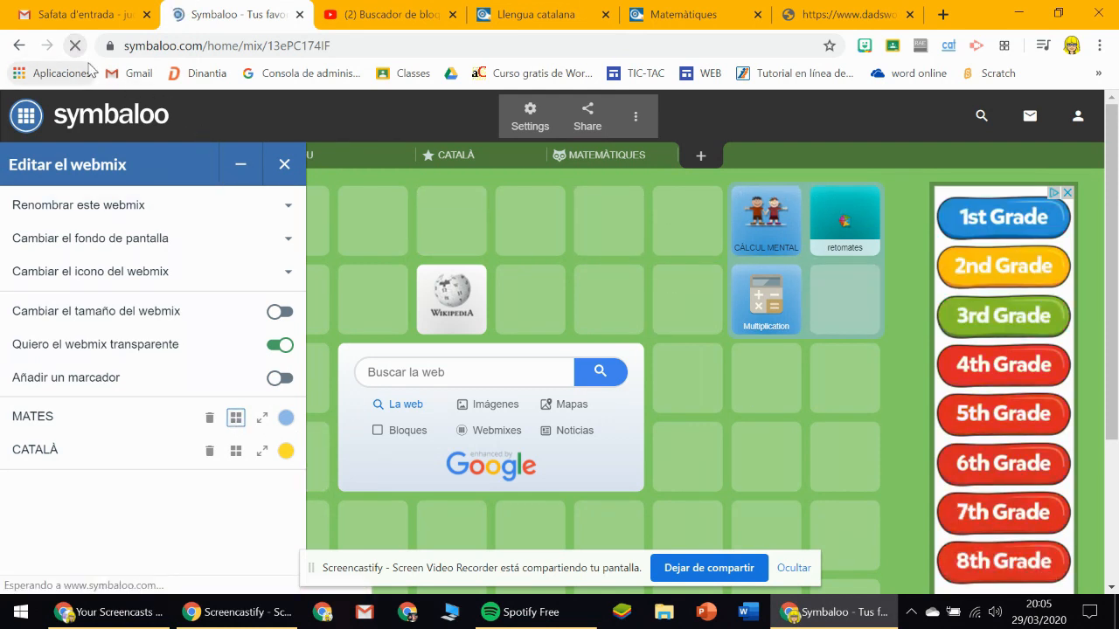
pyautogui.click(530, 117)
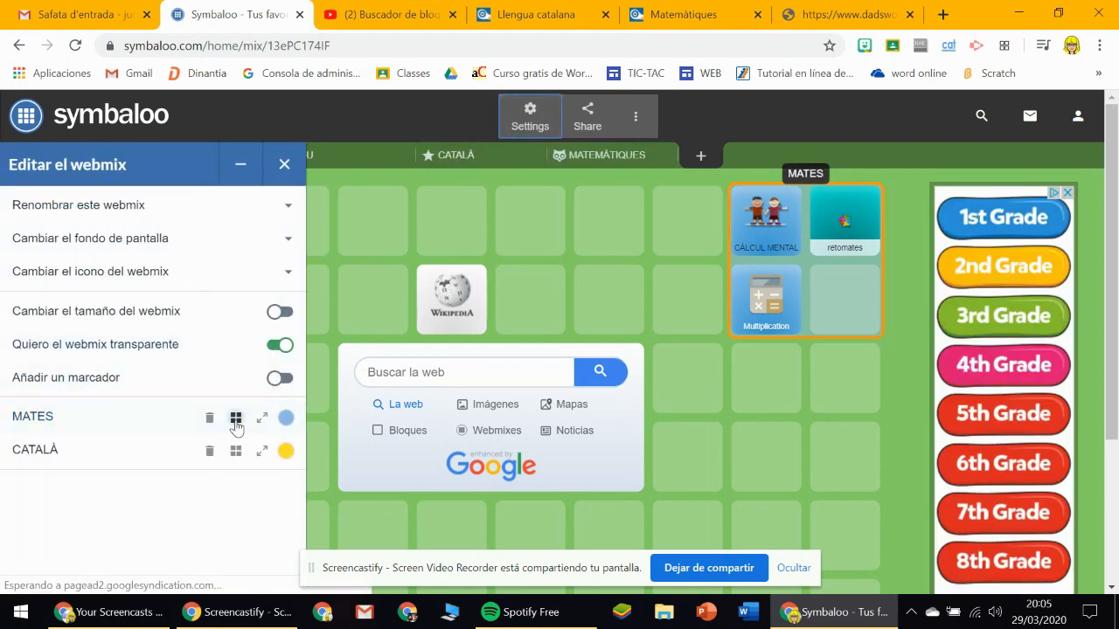
pyautogui.click(236, 419)
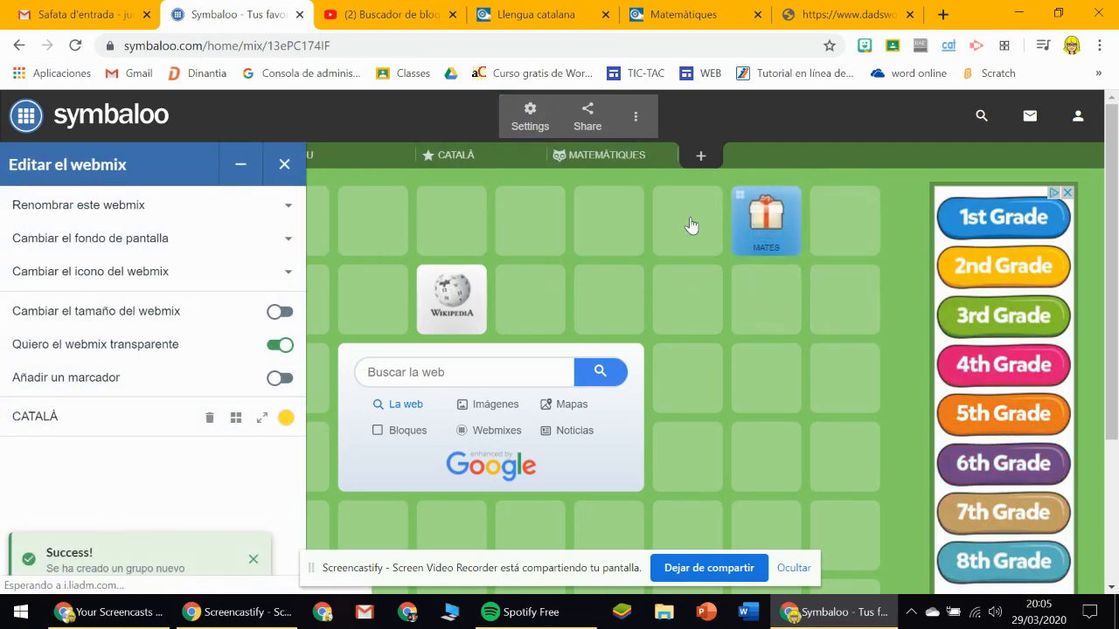
# Change the icon of the MATES group block to the single speech bubble from the Symbols set and save it.
pyautogui.rightClick(759, 249)
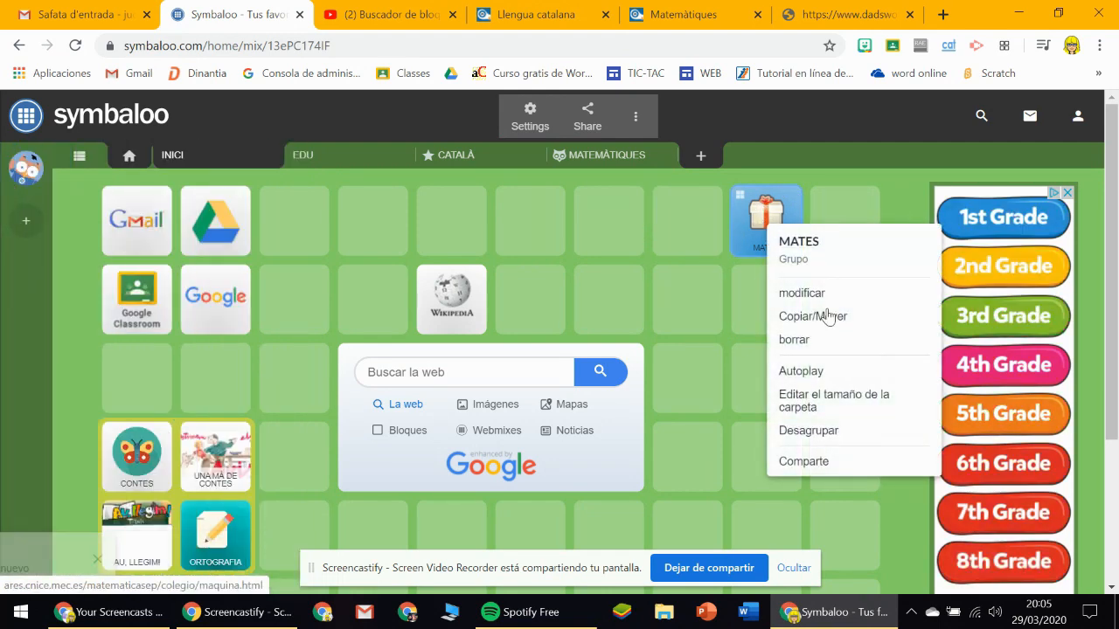
pyautogui.click(802, 293)
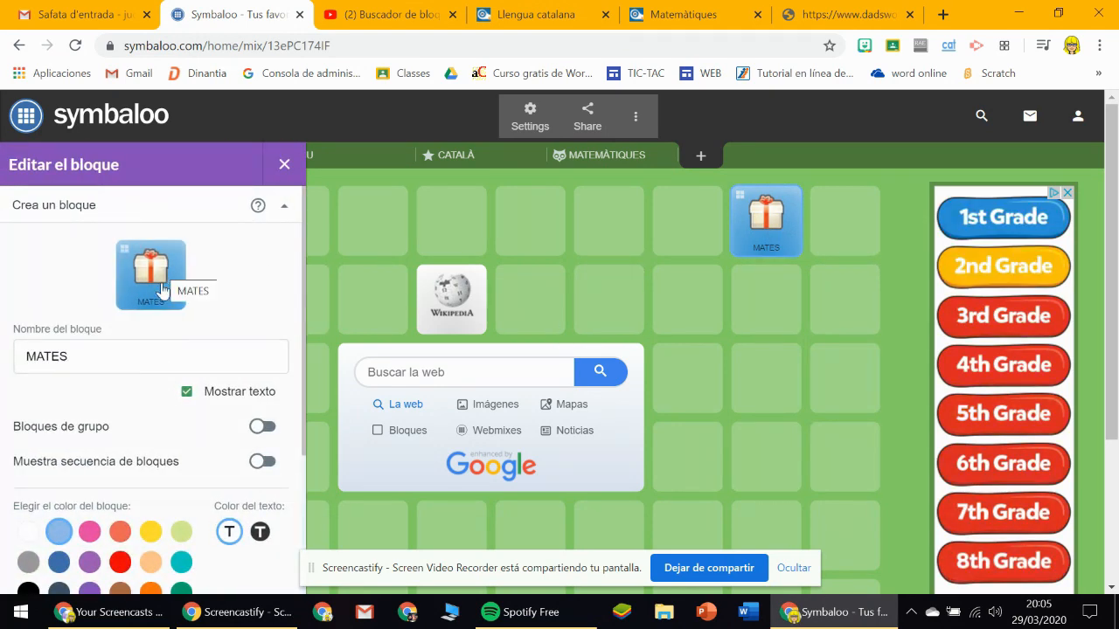
pyautogui.scroll(-2, 305, 231)
pyautogui.moveTo(305, 237); pyautogui.dragTo(291, 372)
pyautogui.click(59, 462)
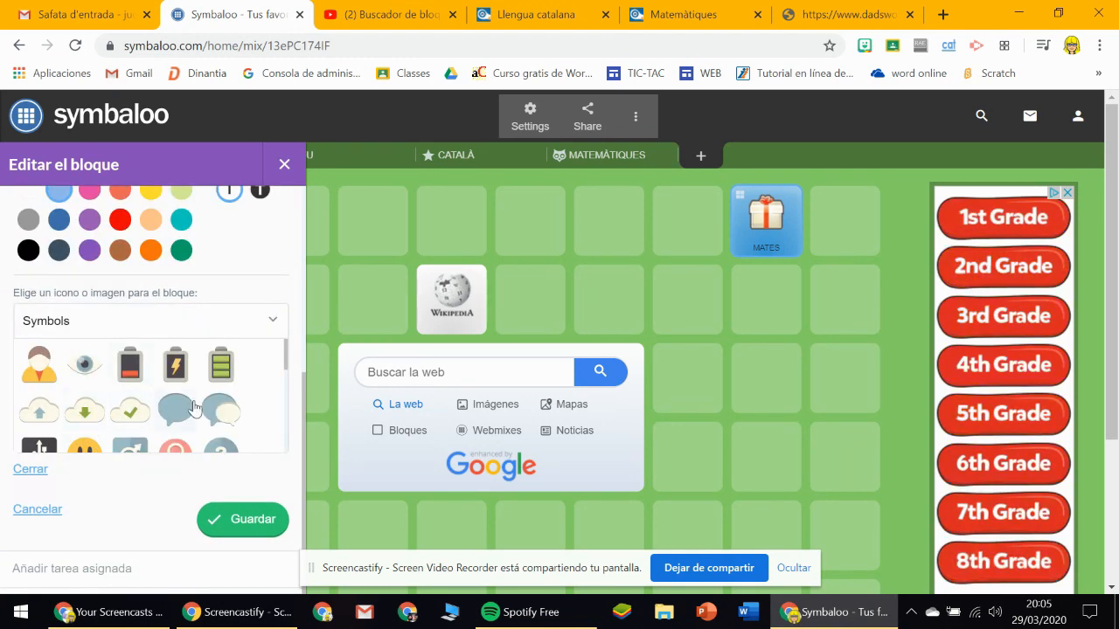
pyautogui.click(167, 414)
pyautogui.scroll(5, 187, 367)
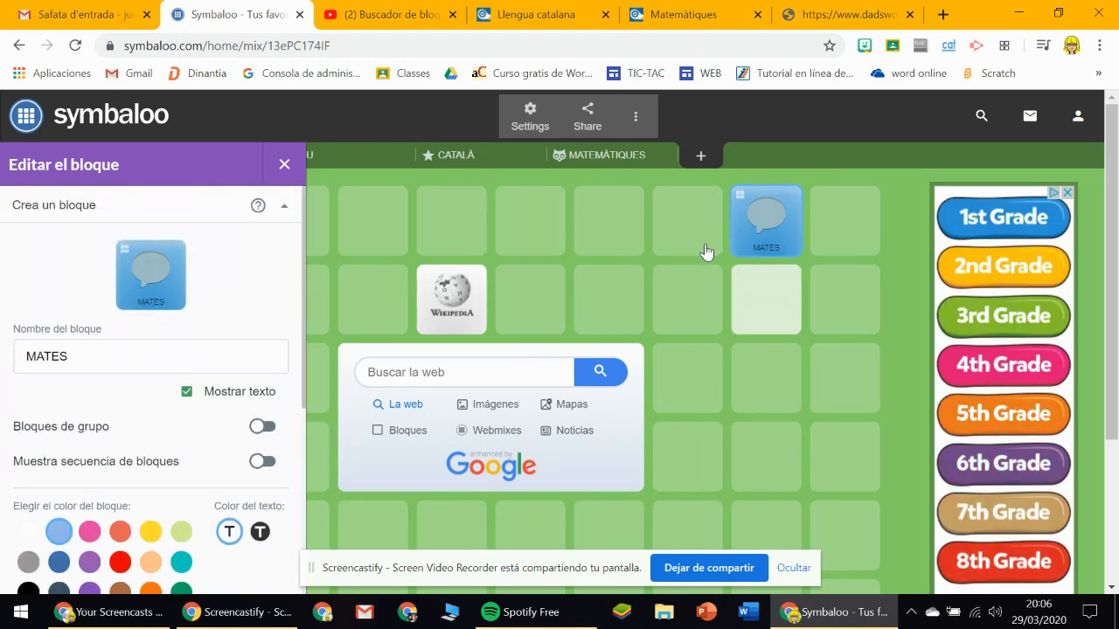
pyautogui.scroll(-4, 280, 525)
pyautogui.click(244, 516)
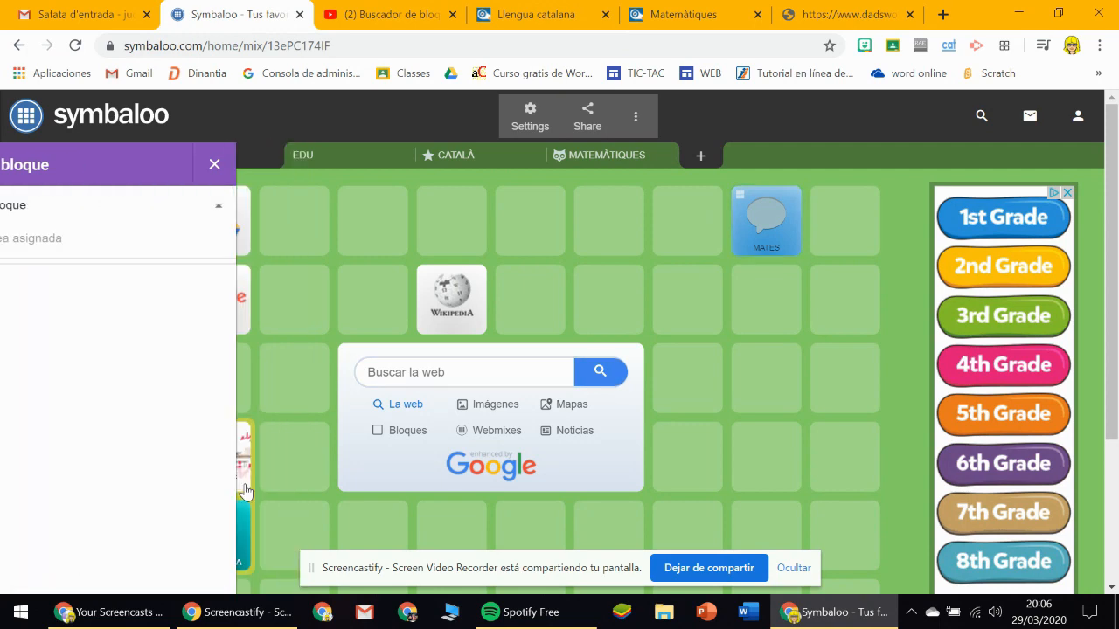
# Open the MATES group to view its blocks, close it, and ungroup it back into separate blocks.
pyautogui.click(738, 201)
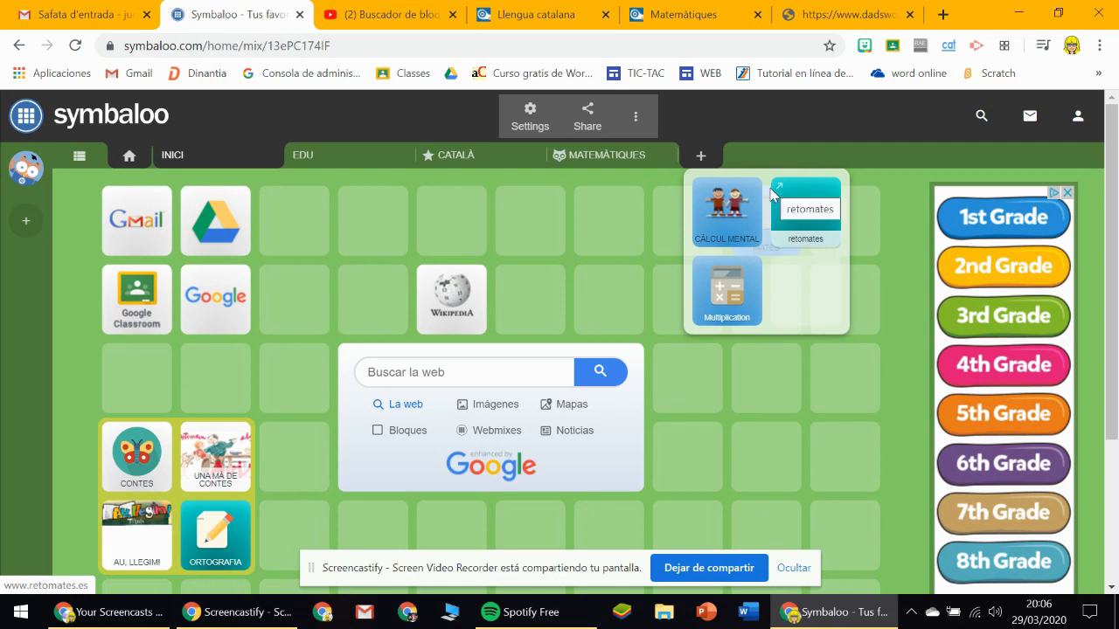
pyautogui.click(889, 256)
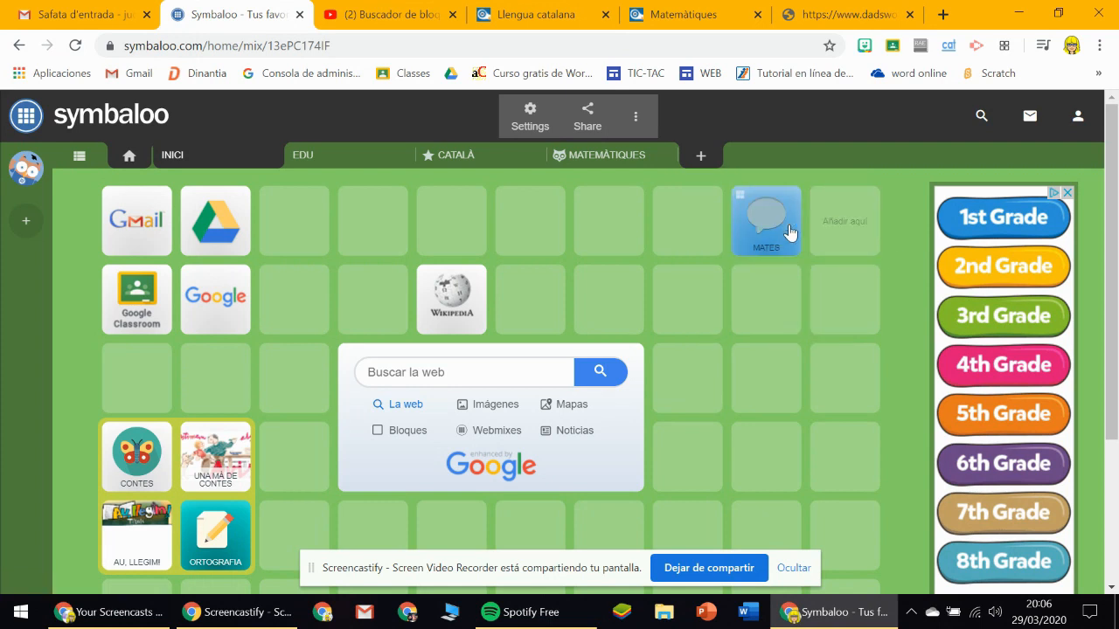
pyautogui.rightClick(762, 206)
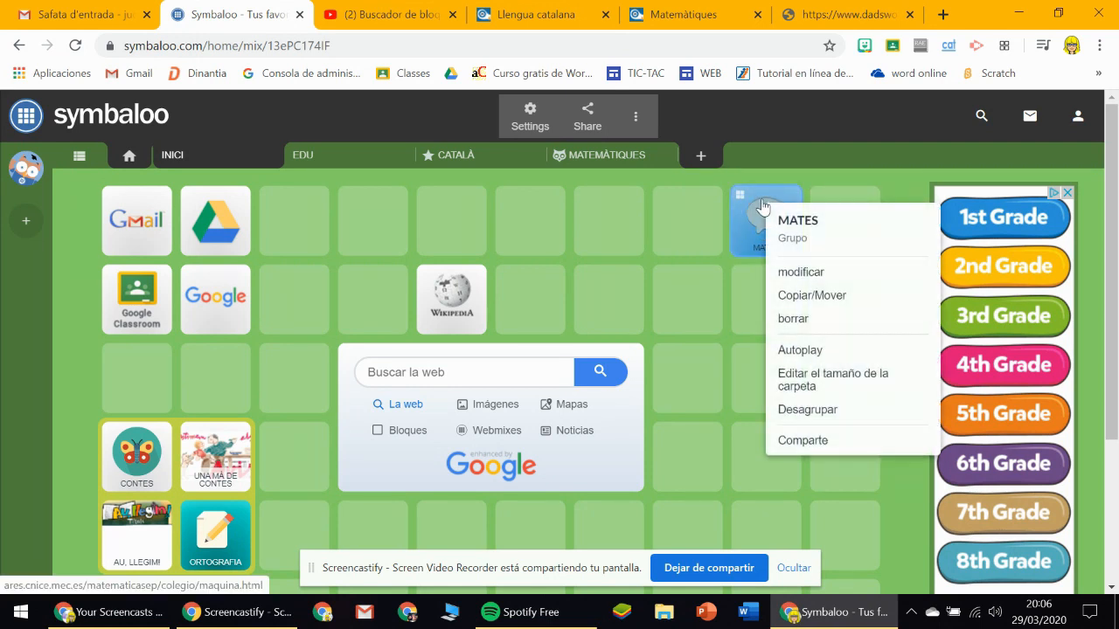
pyautogui.click(821, 409)
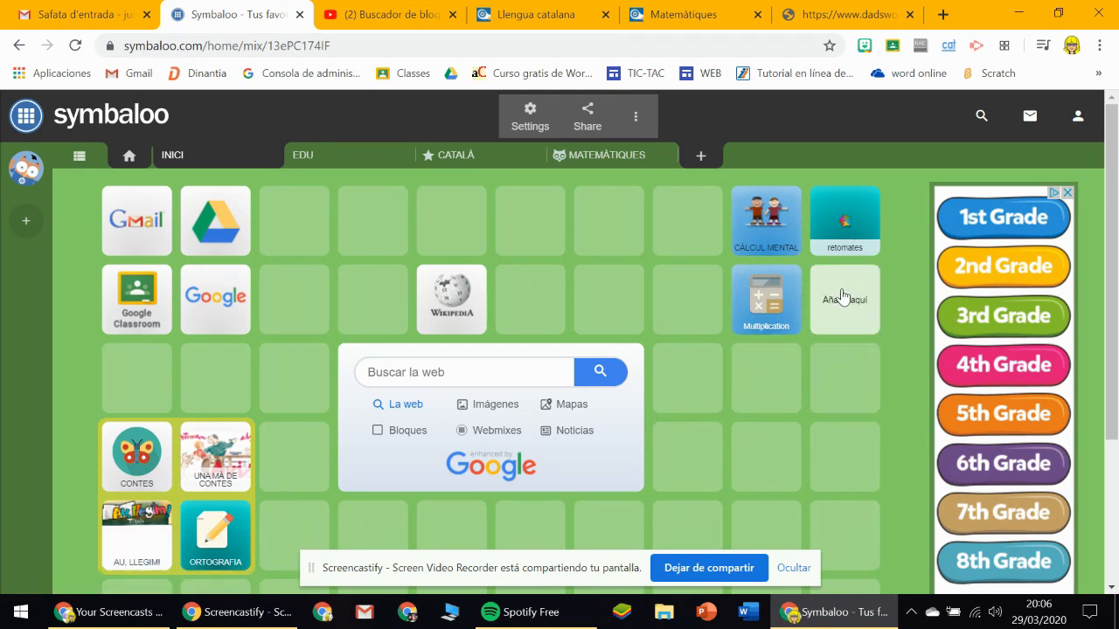
# Add a marker around the CÀLCUL MENTAL, retomates and Multiplication blocks and the empty cell beside them.
pyautogui.click(528, 121)
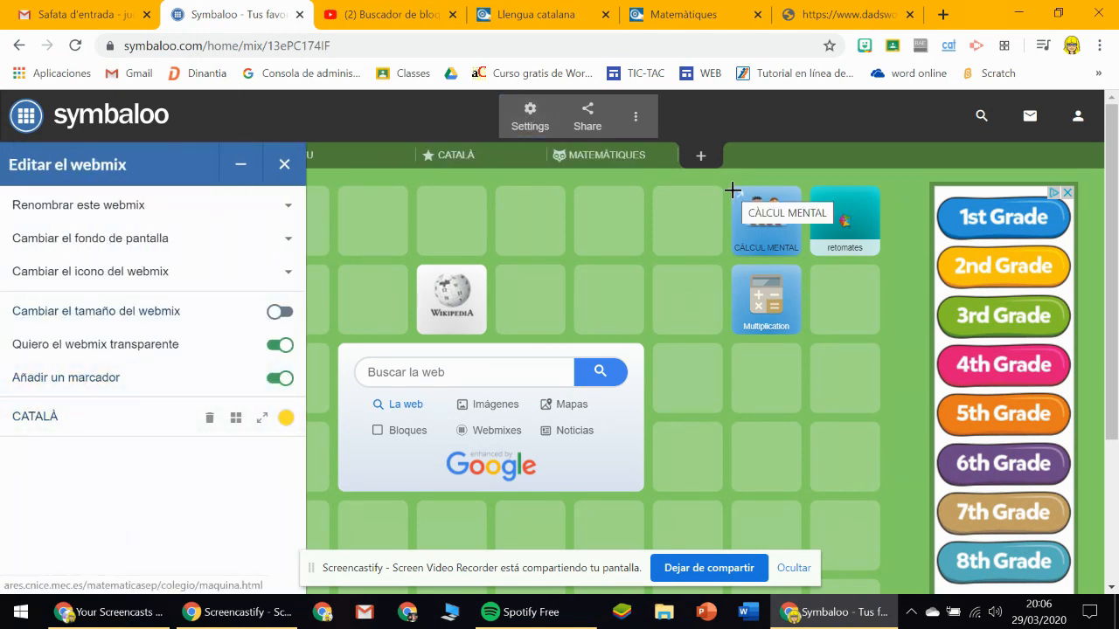
pyautogui.moveTo(750, 242); pyautogui.dragTo(890, 340)
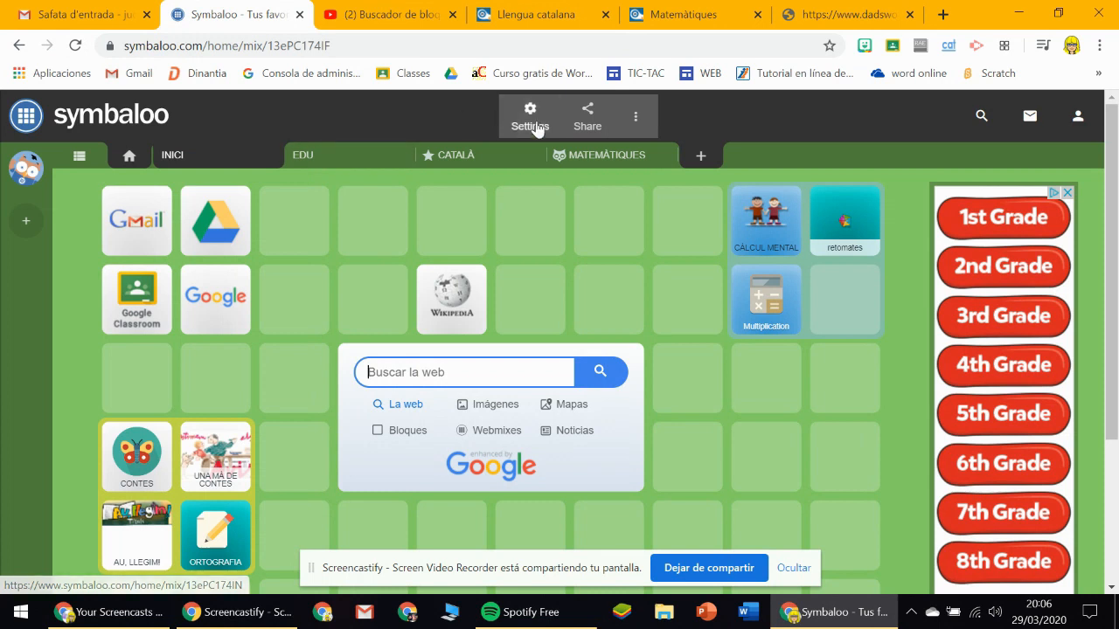
# Colour the new marked area around the maths blocks turquoise, name it MATES and save the marker.
pyautogui.click(528, 119)
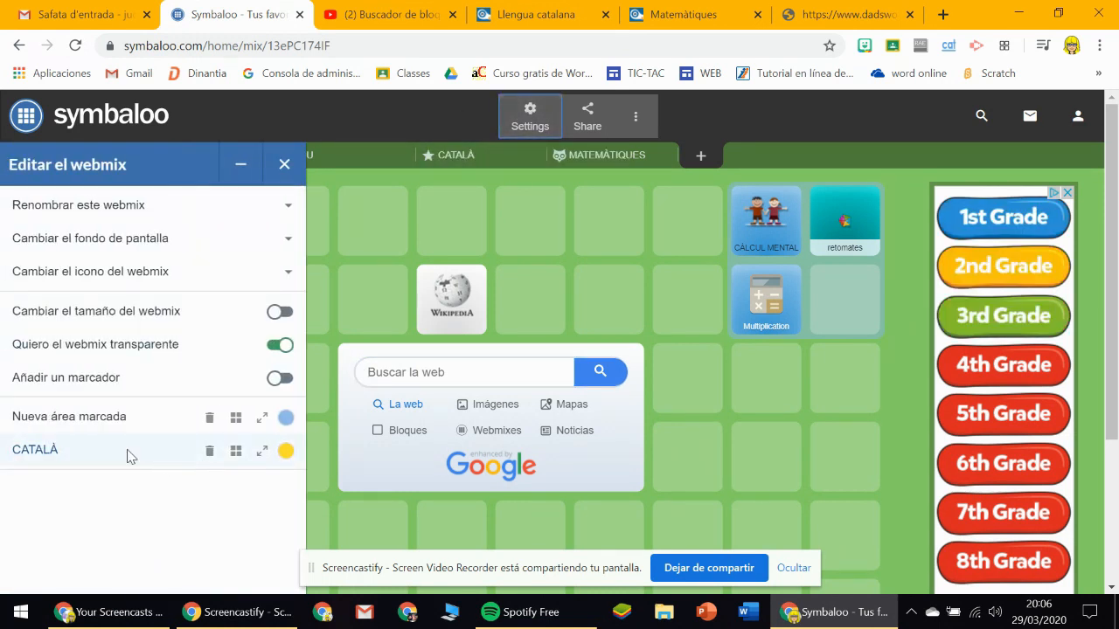
pyautogui.click(131, 418)
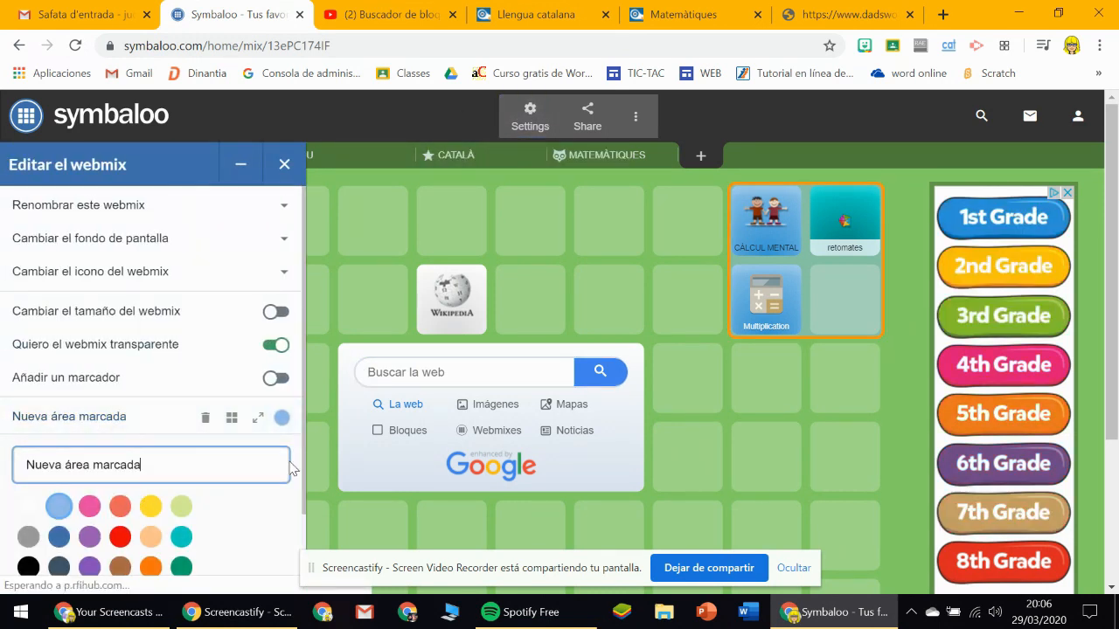
pyautogui.scroll(-1, 210, 464)
pyautogui.click(182, 437)
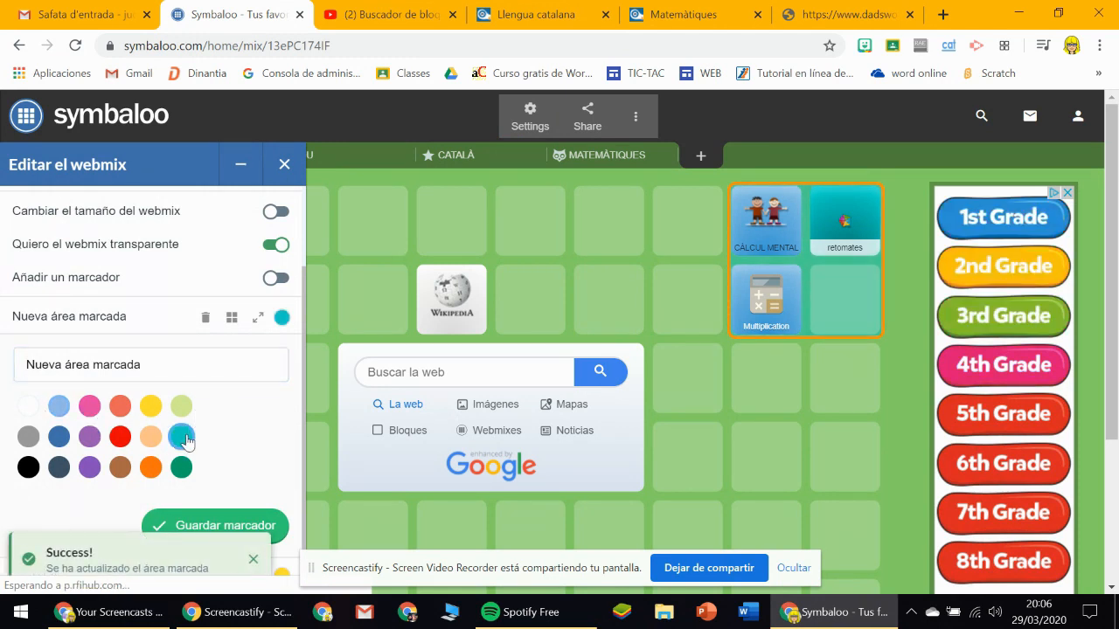
pyautogui.doubleClick(119, 352)
pyautogui.keyDown('shift'); pyautogui.click(20, 367); pyautogui.keyUp('shift')
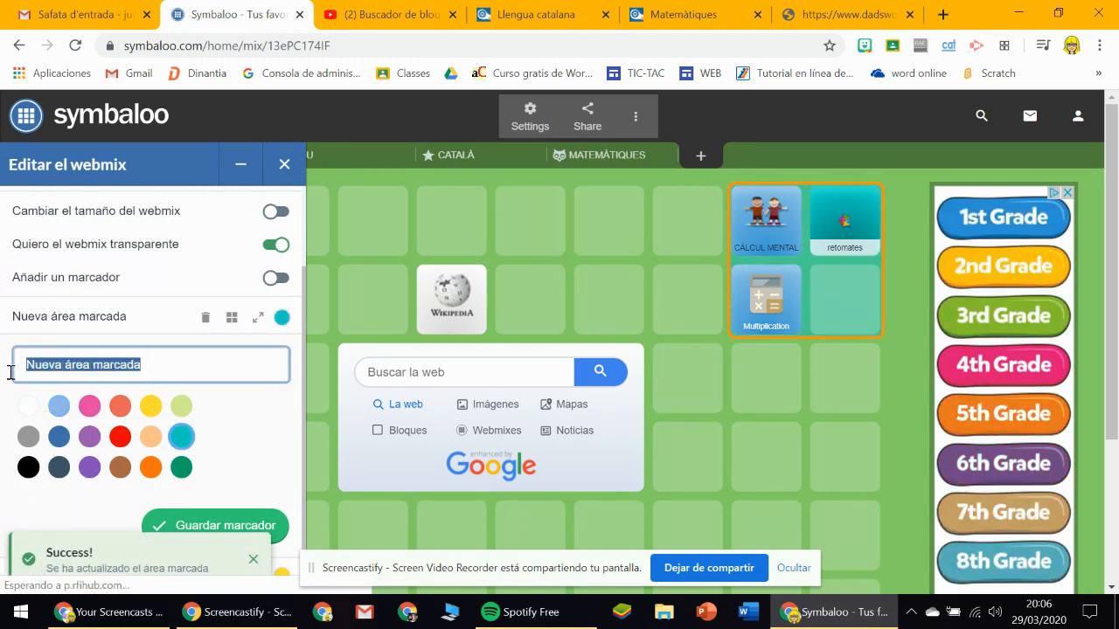
pyautogui.write('MATES')
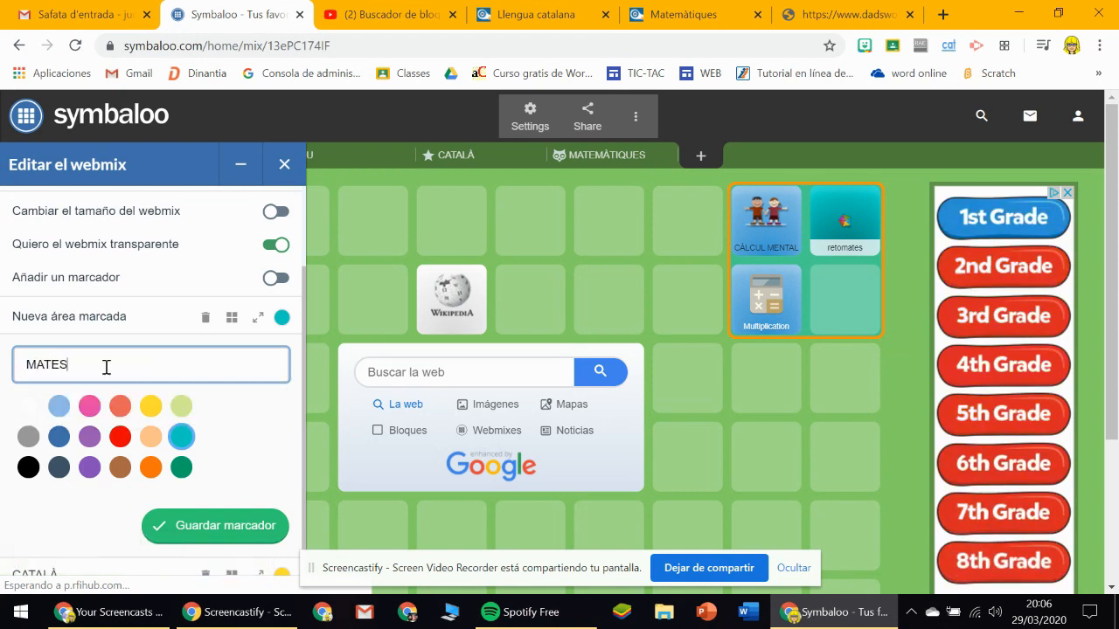
pyautogui.click(229, 528)
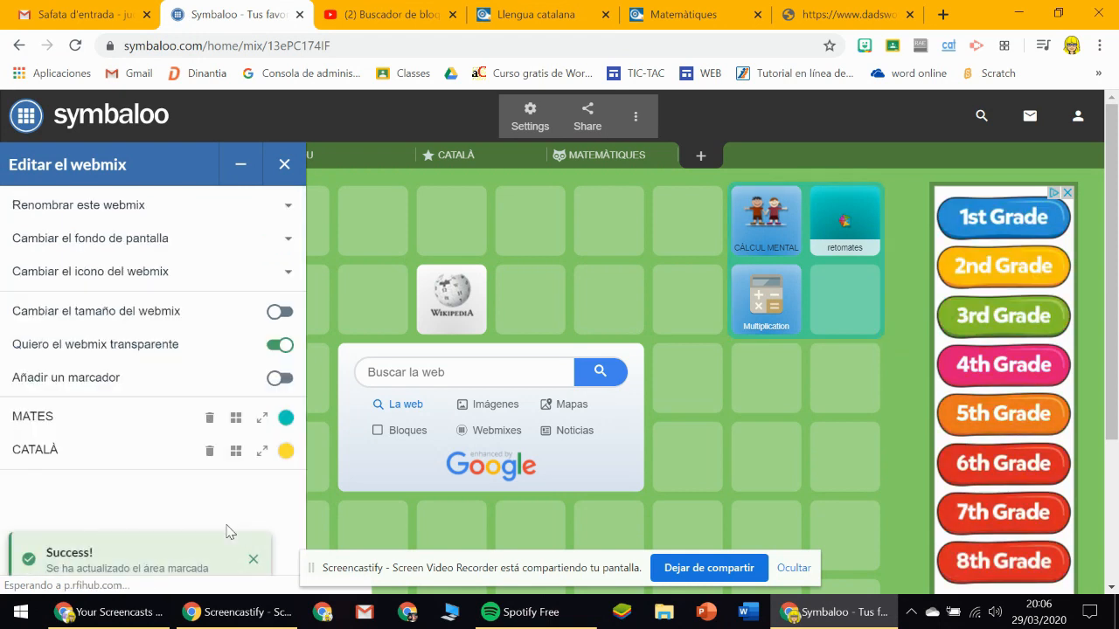
pyautogui.click(290, 175)
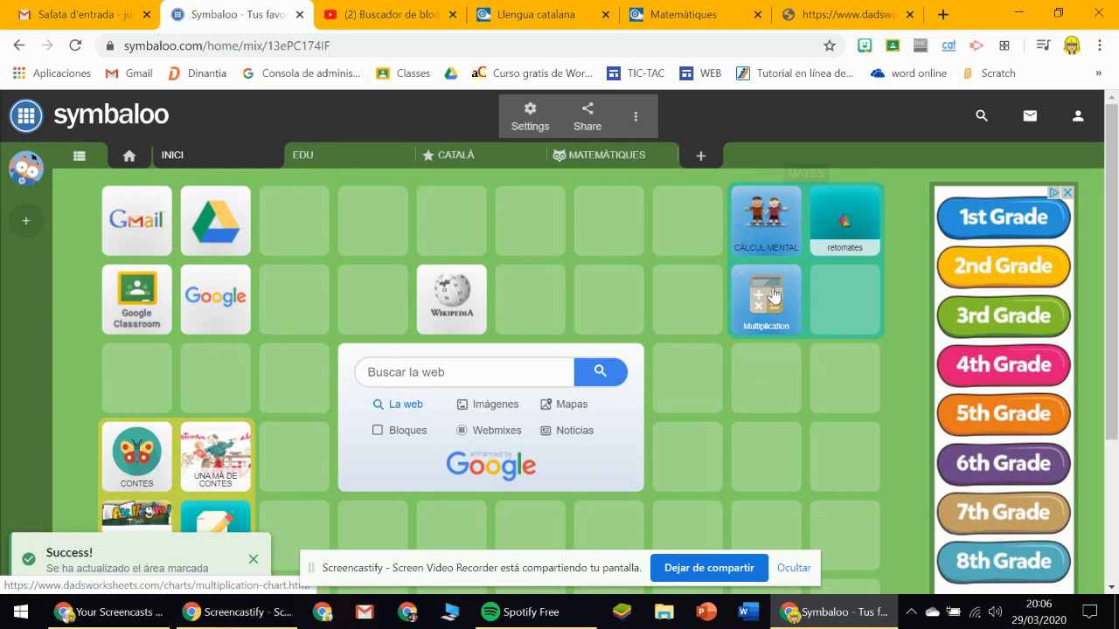
pyautogui.scroll(-3, 771, 283)
pyautogui.scroll(3, 771, 282)
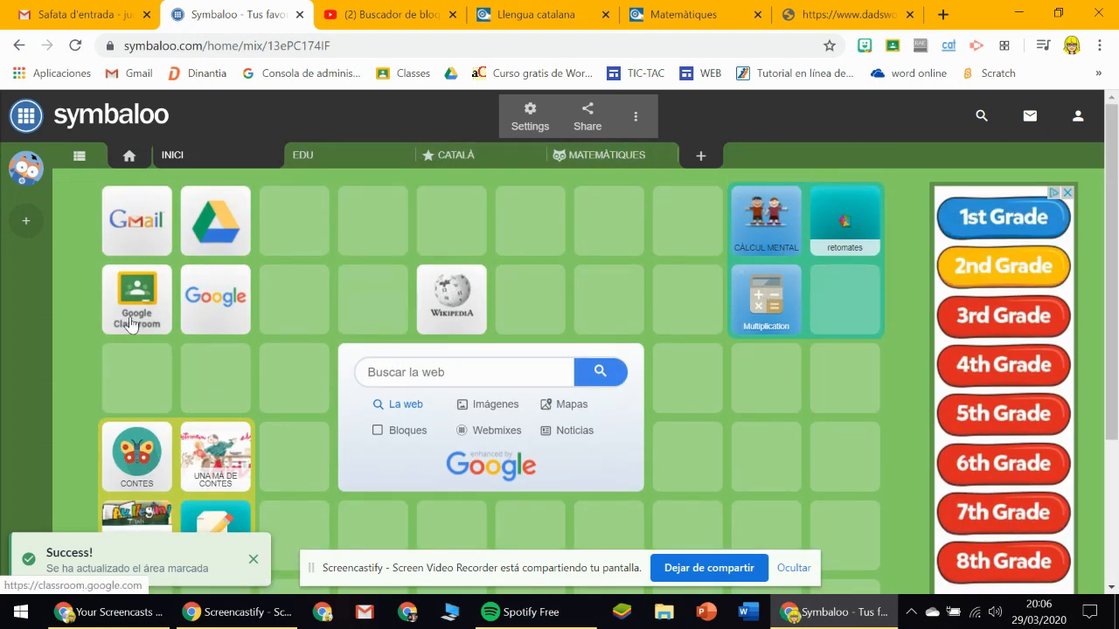
pyautogui.scroll(-3, 215, 269)
pyautogui.click(530, 113)
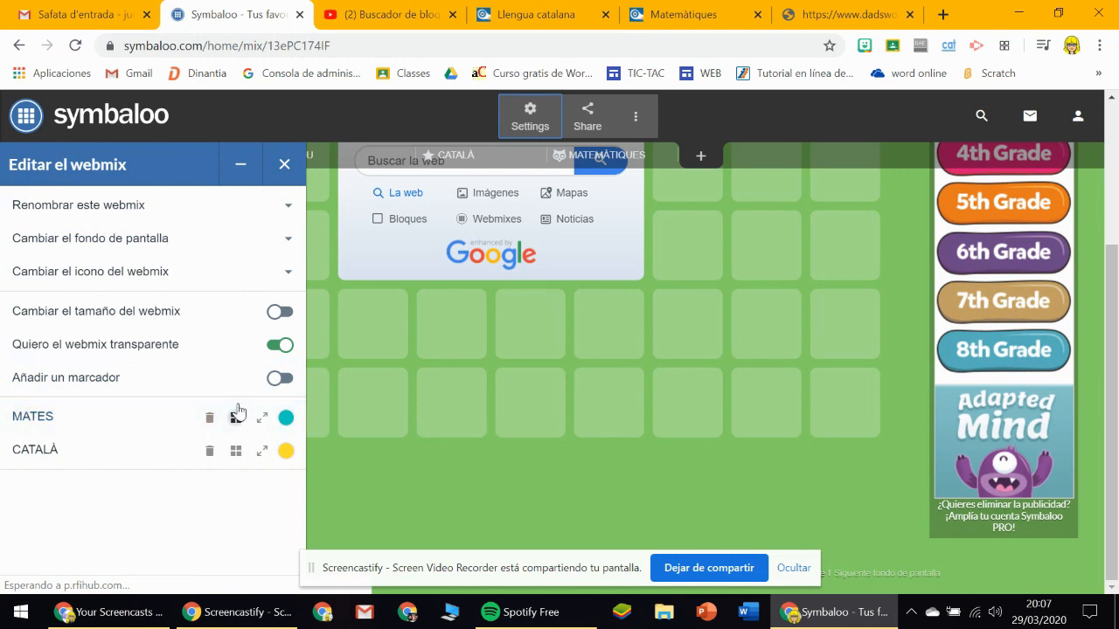
pyautogui.click(284, 165)
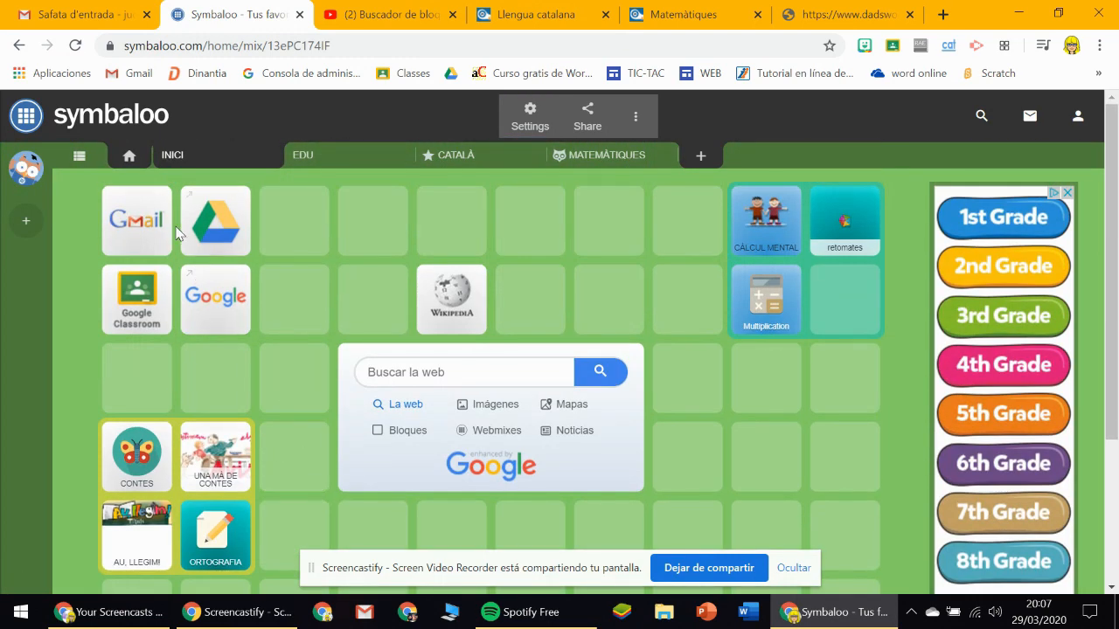
# Combine the Gmail and Google Drive blocks into a new group and dismiss the block editor.
pyautogui.moveTo(140, 217); pyautogui.dragTo(252, 217)
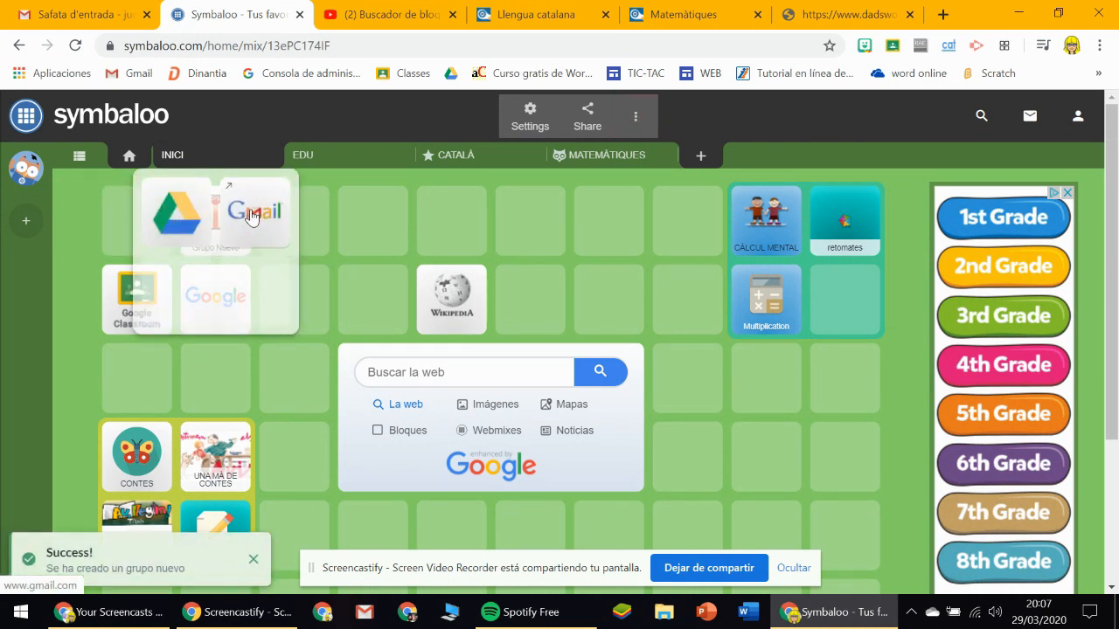
pyautogui.click(320, 219)
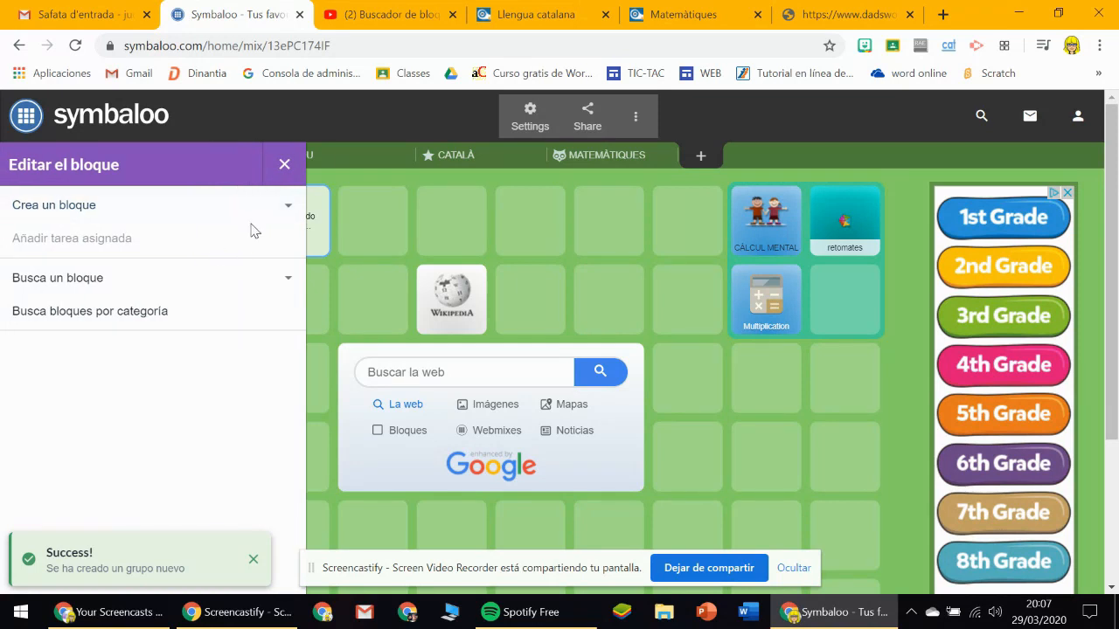
pyautogui.click(300, 162)
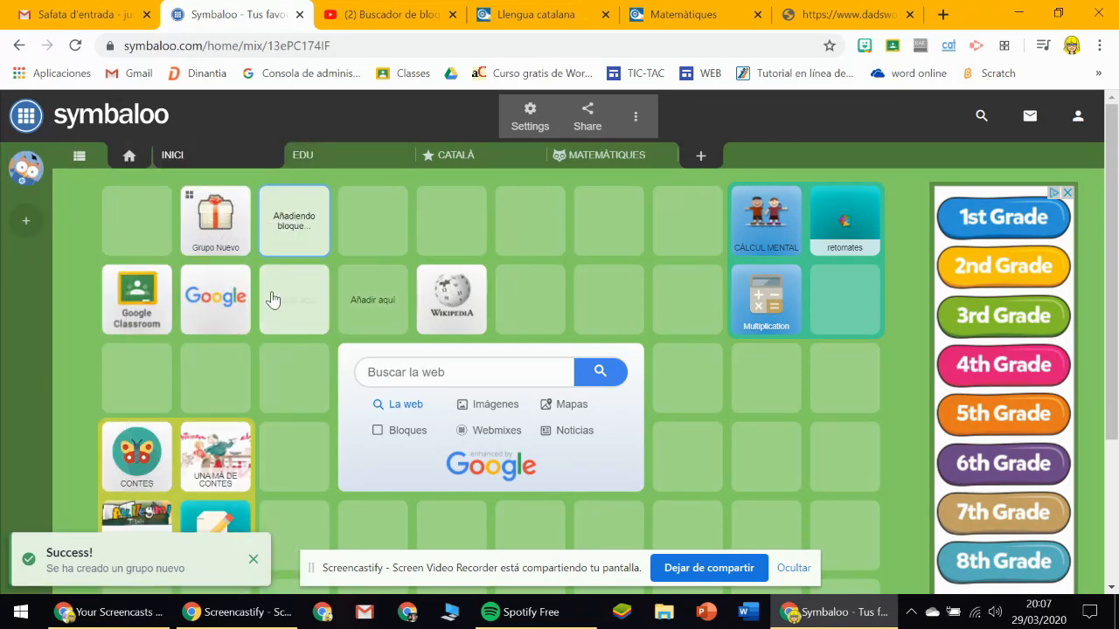
# Ungroup the new Gmail and Google Drive group and move Gmail back to the first cell of the grid.
pyautogui.rightClick(236, 242)
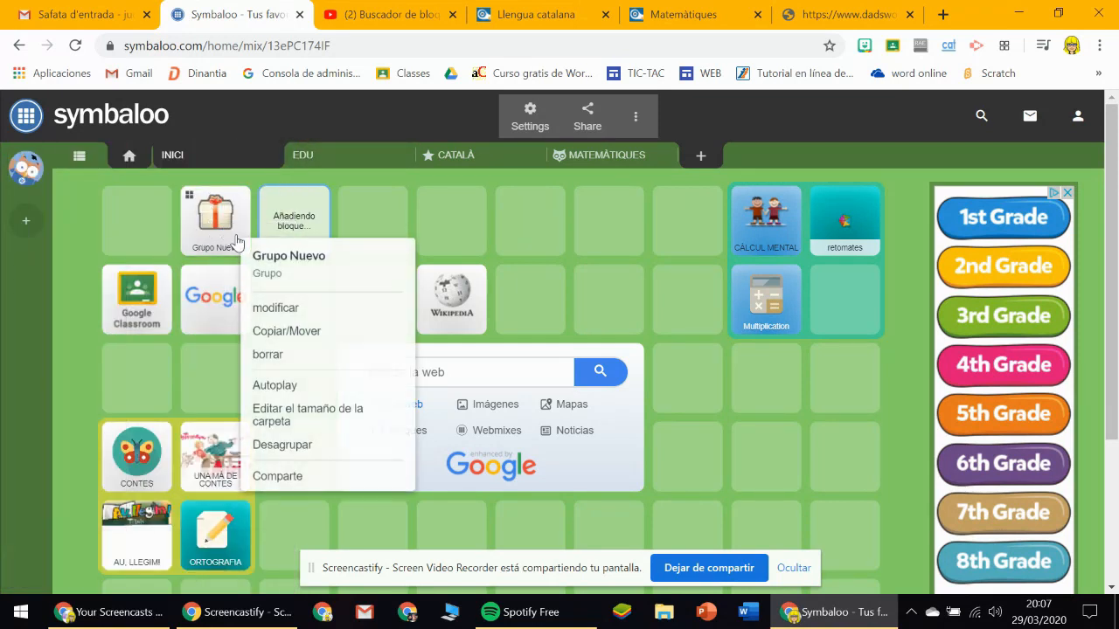
pyautogui.click(265, 447)
pyautogui.moveTo(298, 226); pyautogui.dragTo(132, 226)
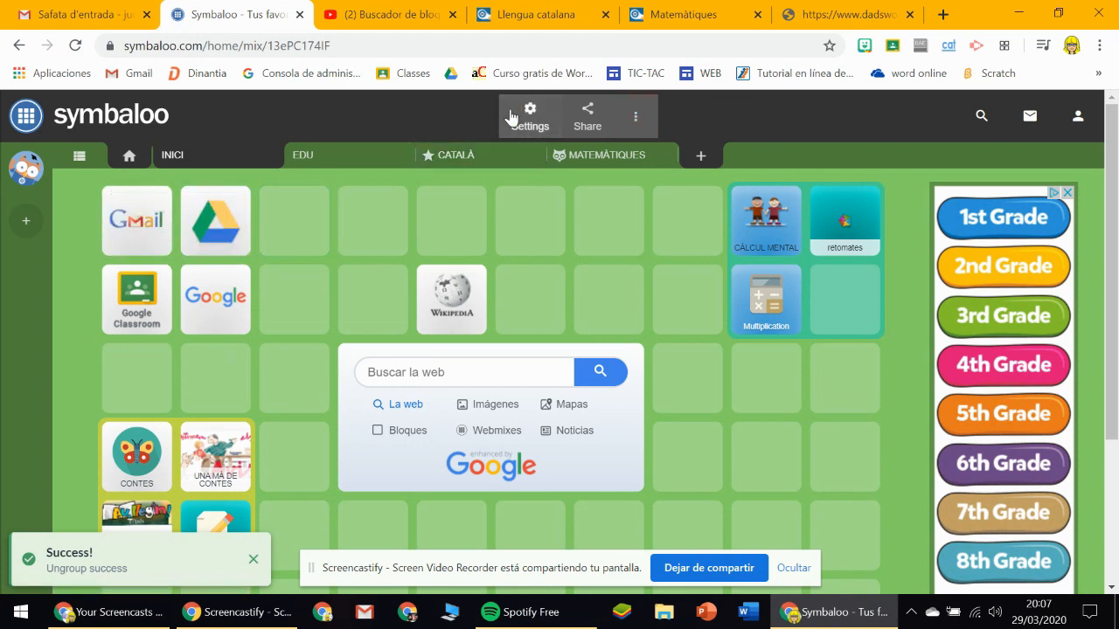
pyautogui.click(528, 115)
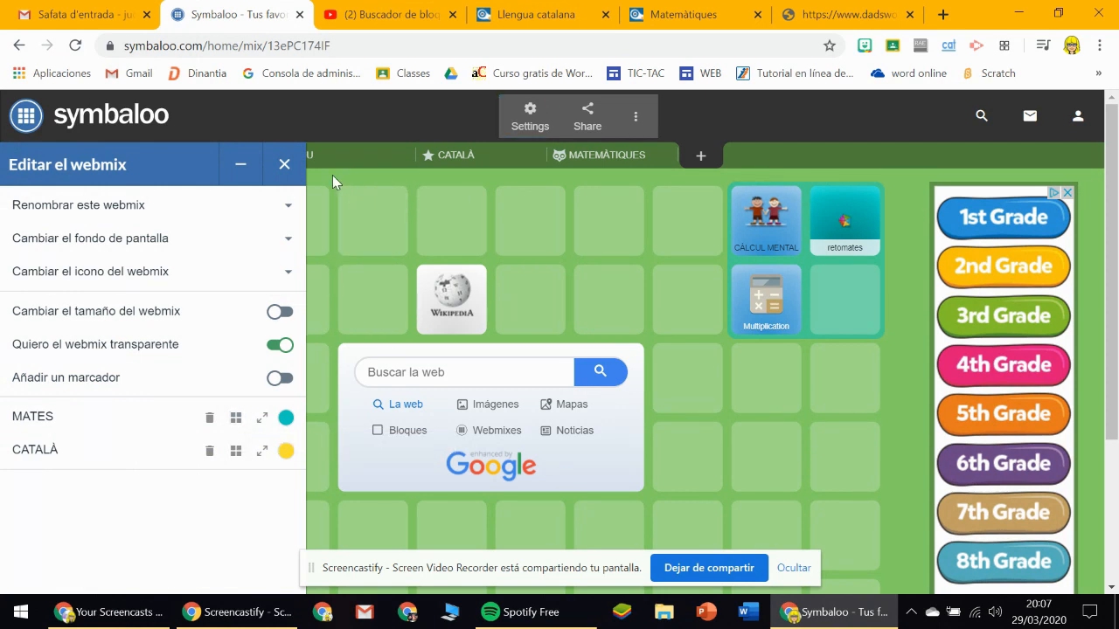
pyautogui.click(284, 164)
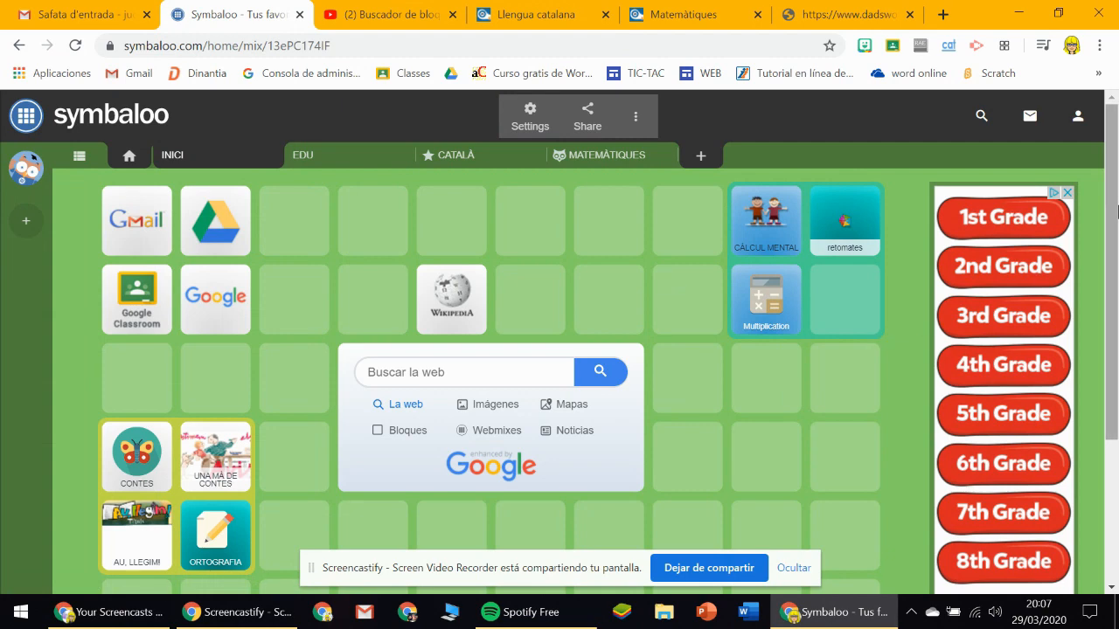
pyautogui.moveTo(1117, 210); pyautogui.dragTo(1117, 360)
pyautogui.scroll(3, 1117, 339)
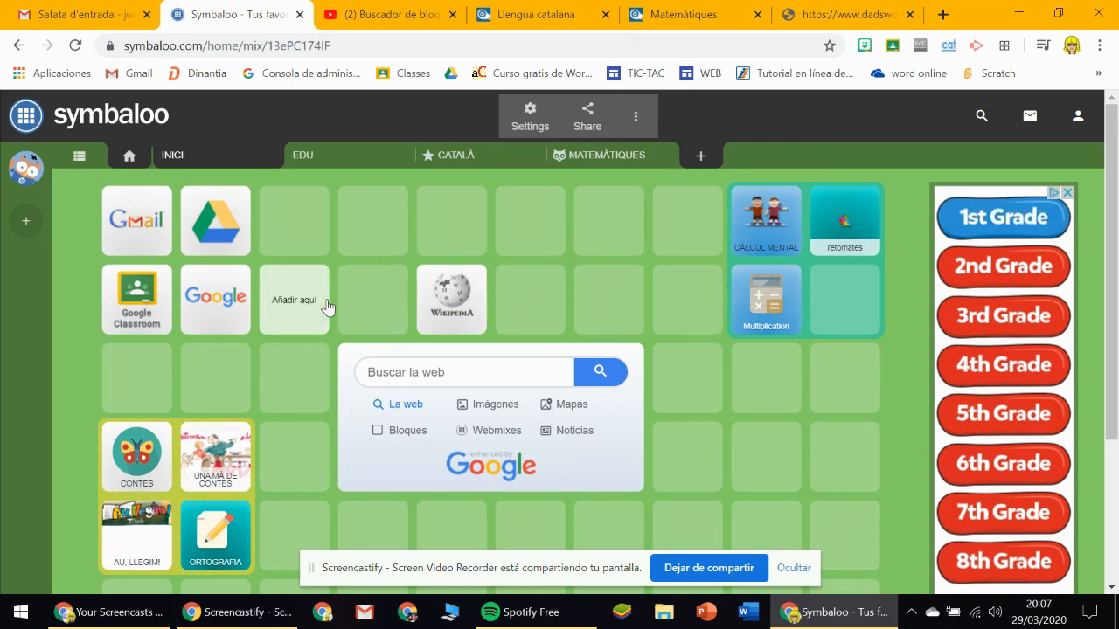
pyautogui.click(79, 155)
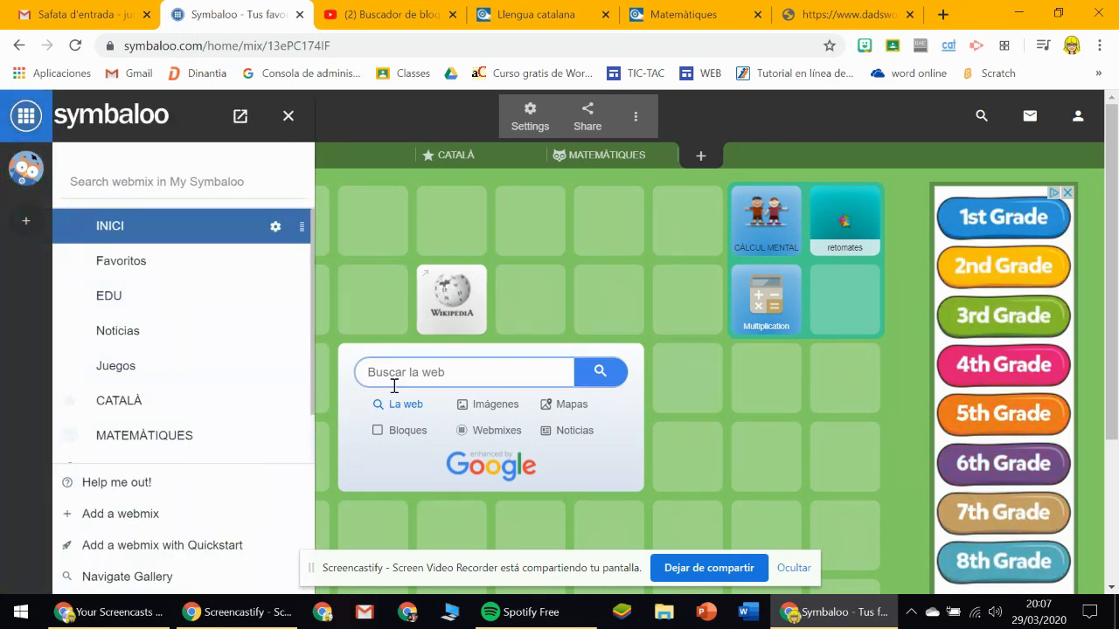
pyautogui.click(288, 115)
# Rename the INICI webmix as CLASSE DE 1R and save the new name.
pyautogui.click(530, 113)
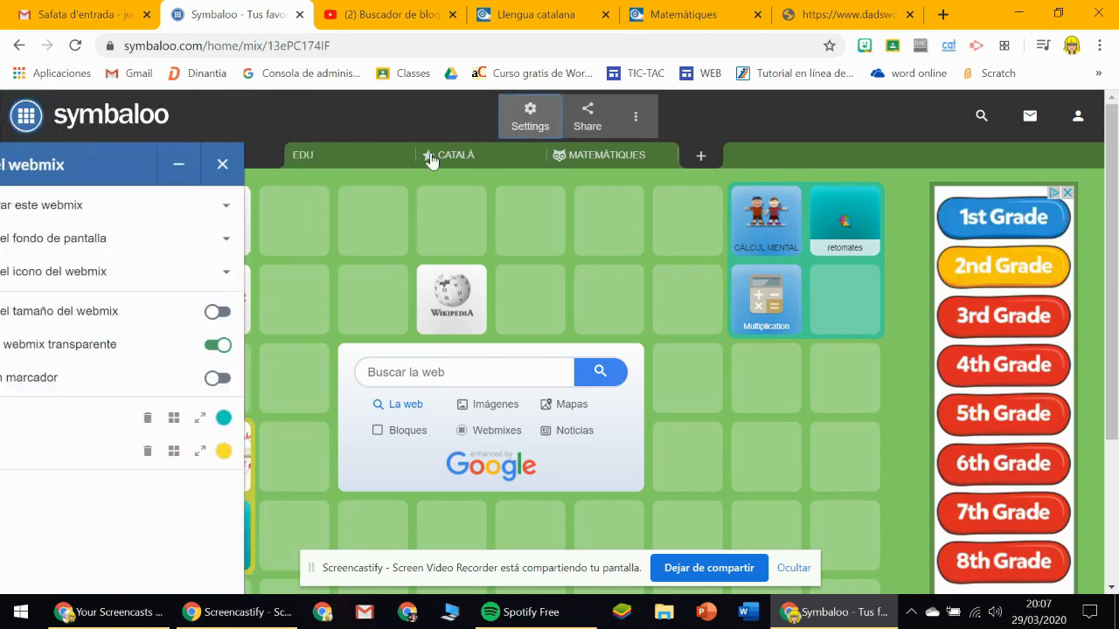
pyautogui.click(79, 206)
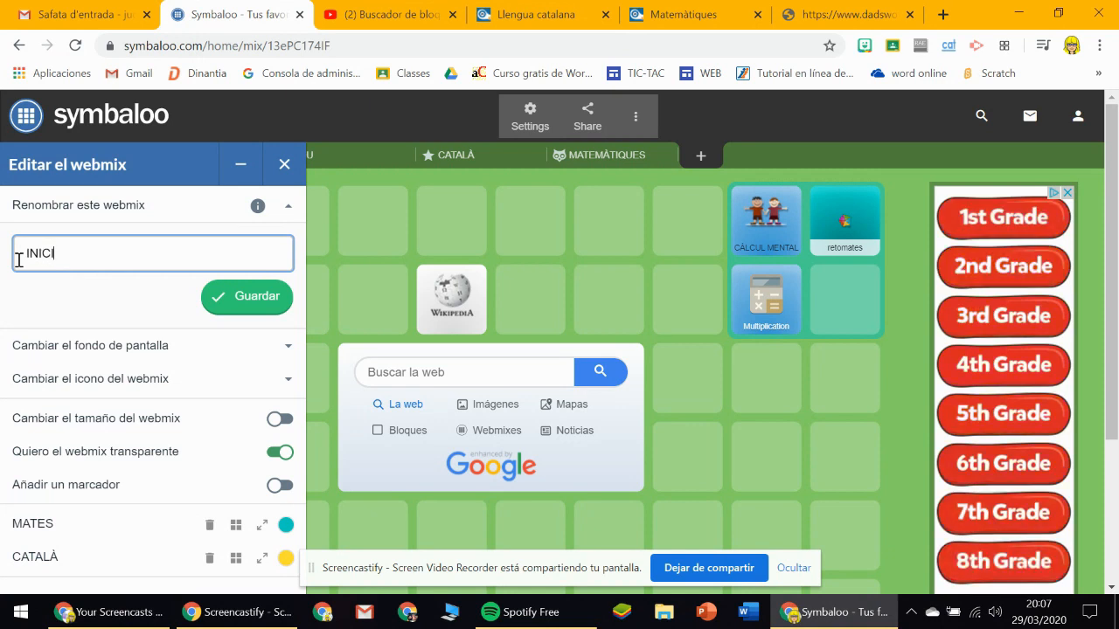
pyautogui.press('BackSpace')
pyautogui.press('BackSpace')
pyautogui.press('BackSpace')
pyautogui.press('BackSpace')
pyautogui.press('BackSpace')
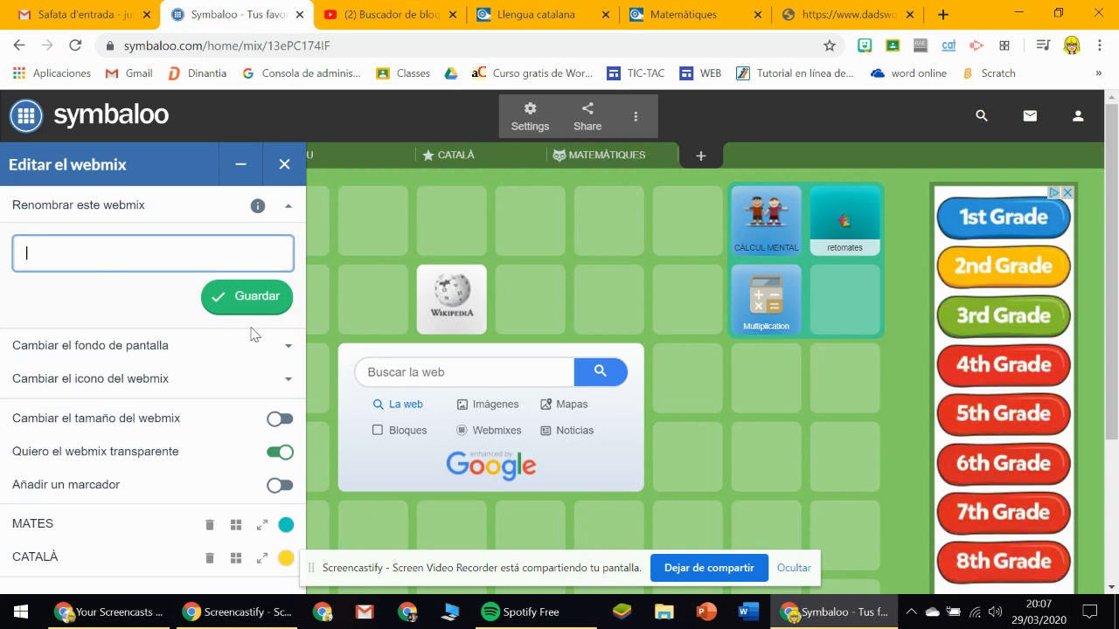
pyautogui.write('CLASSE DE 1R')
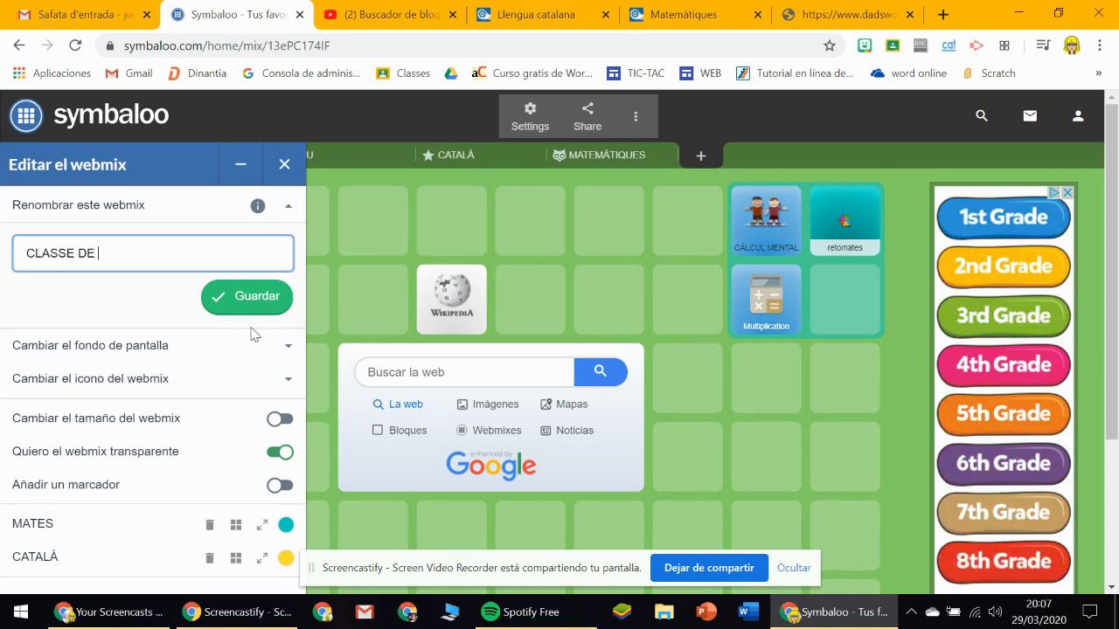
pyautogui.click(287, 299)
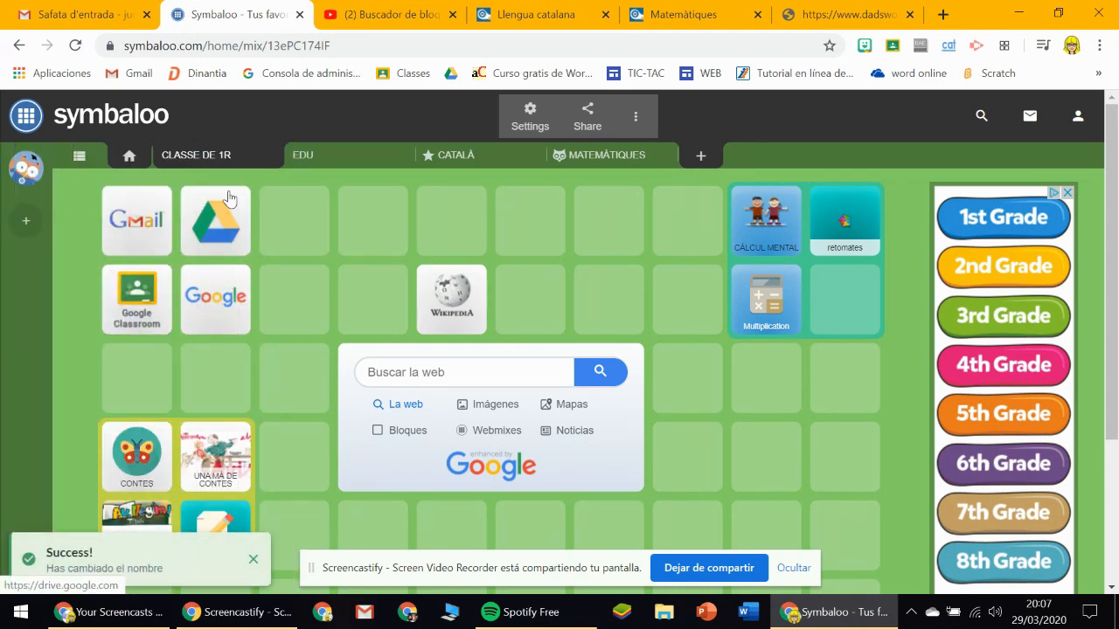
# Look through the available wallpapers, icon colours and icons for the CLASSE DE 1R webmix.
pyautogui.click(520, 127)
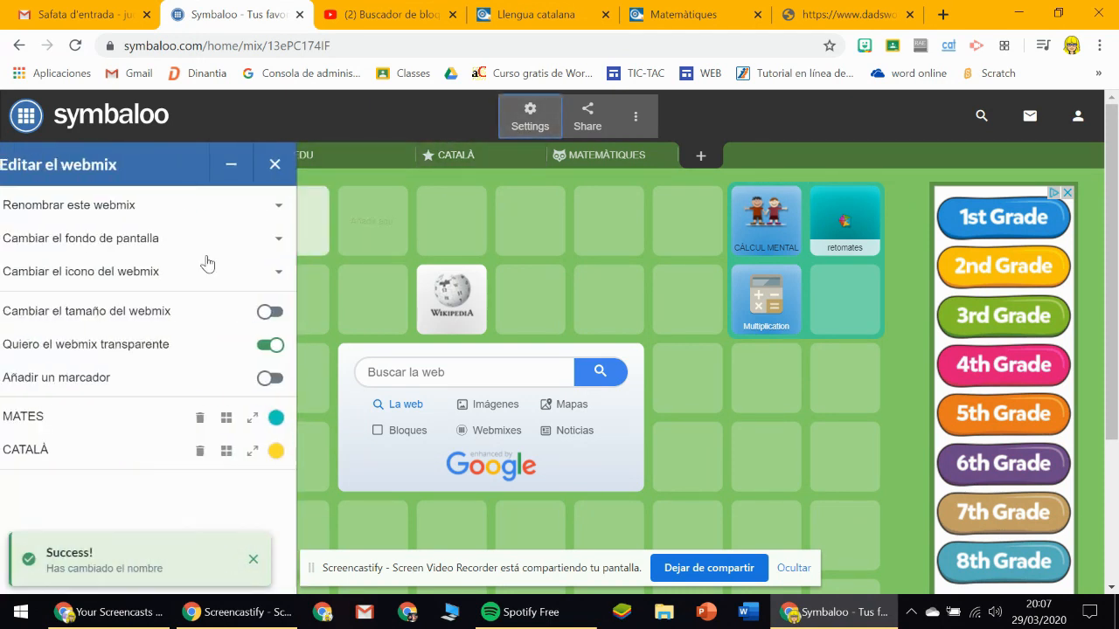
pyautogui.click(100, 247)
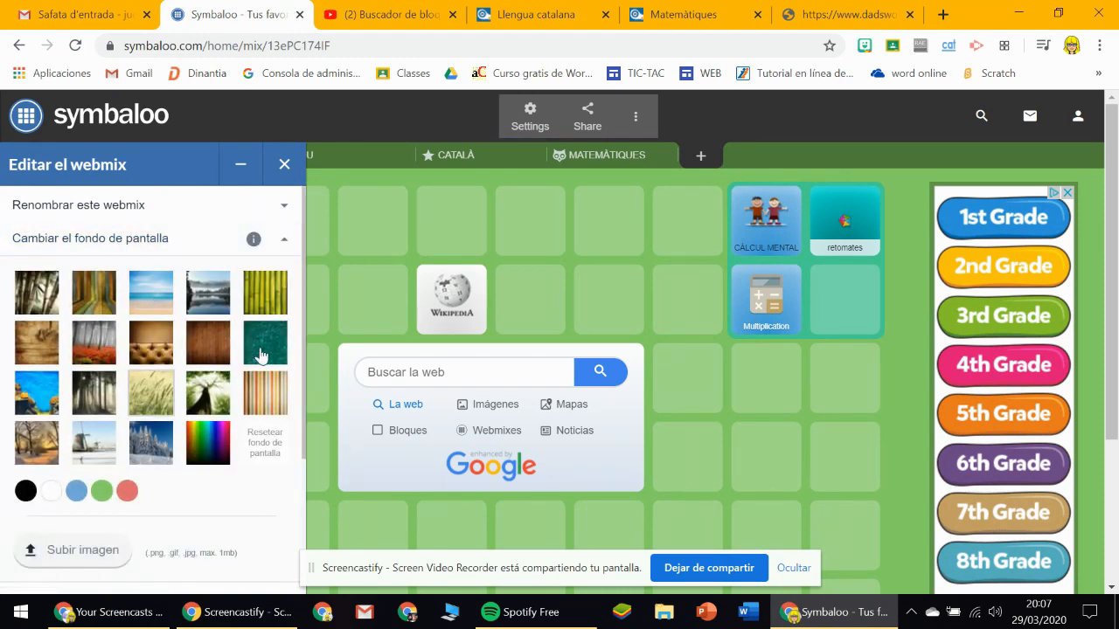
pyautogui.click(282, 243)
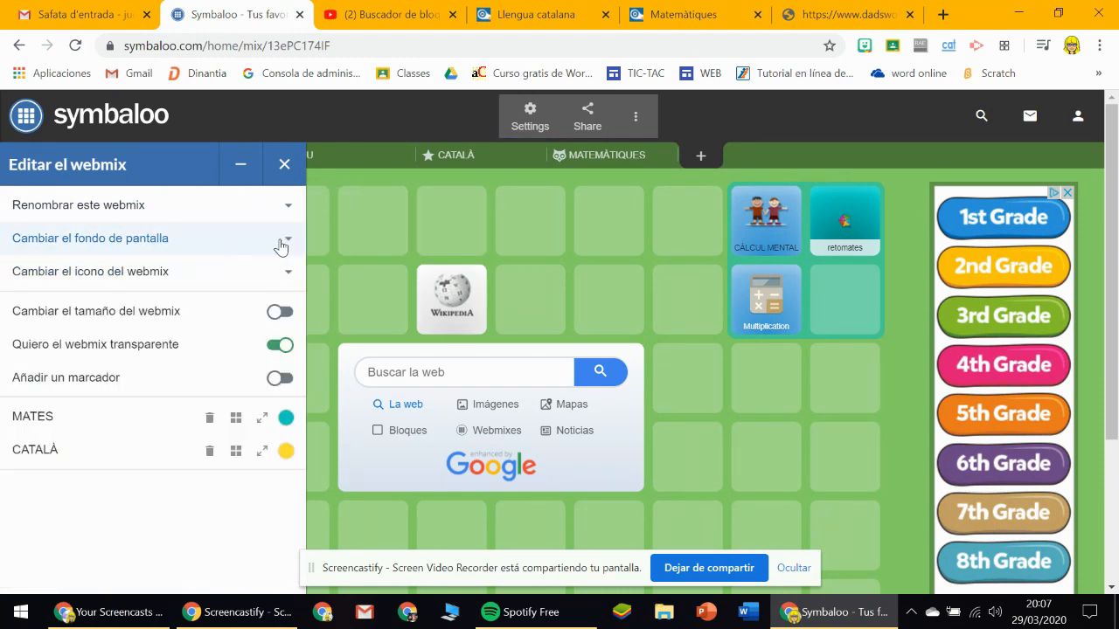
pyautogui.click(150, 277)
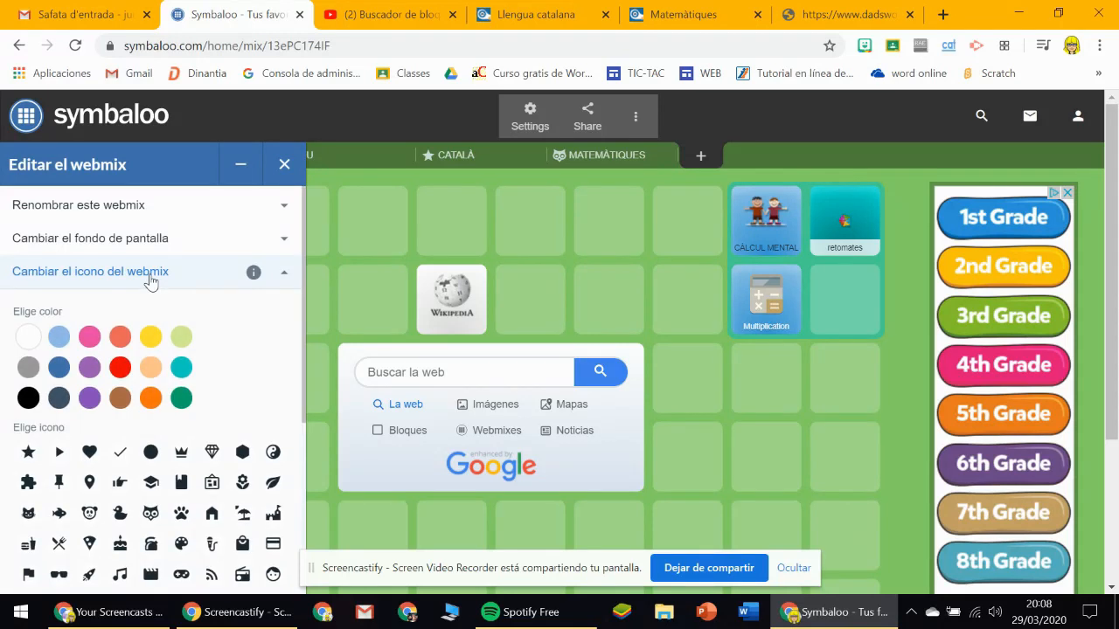
pyautogui.moveTo(302, 295); pyautogui.dragTo(308, 374)
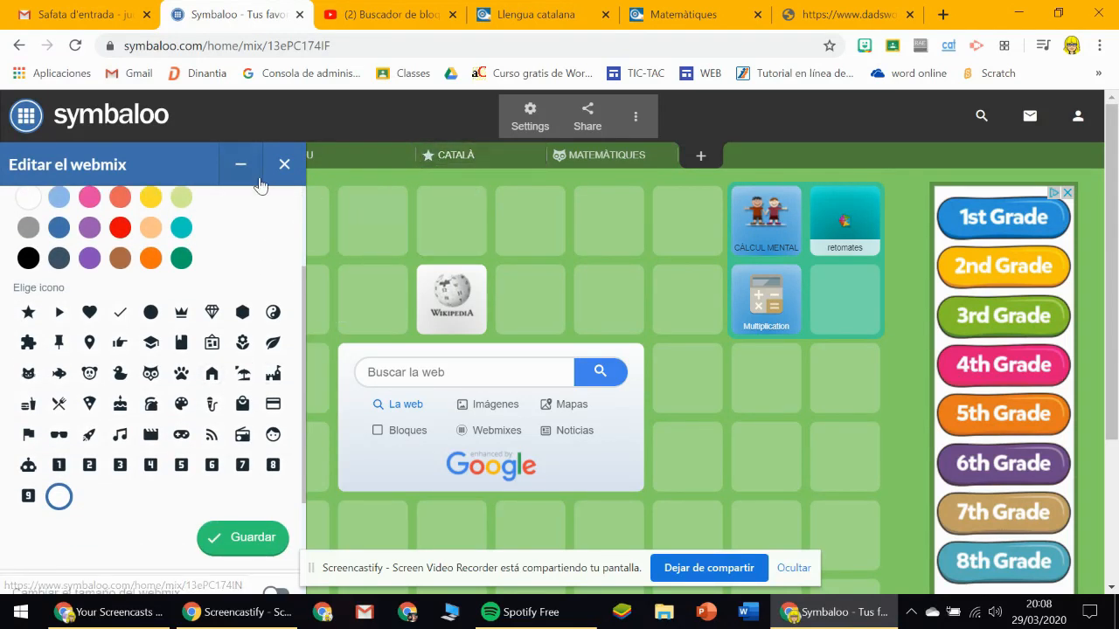
pyautogui.click(241, 538)
# Turn on resizing for the CLASSE DE 1R webmix, add a column and remove it again.
pyautogui.click(528, 115)
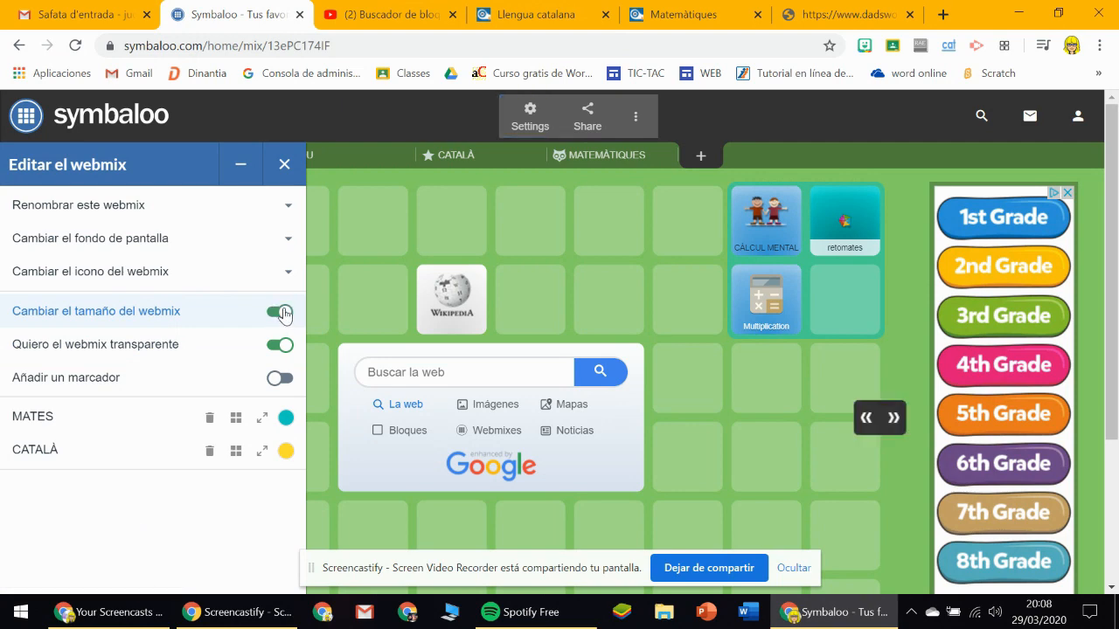
pyautogui.scroll(-1, 879, 411)
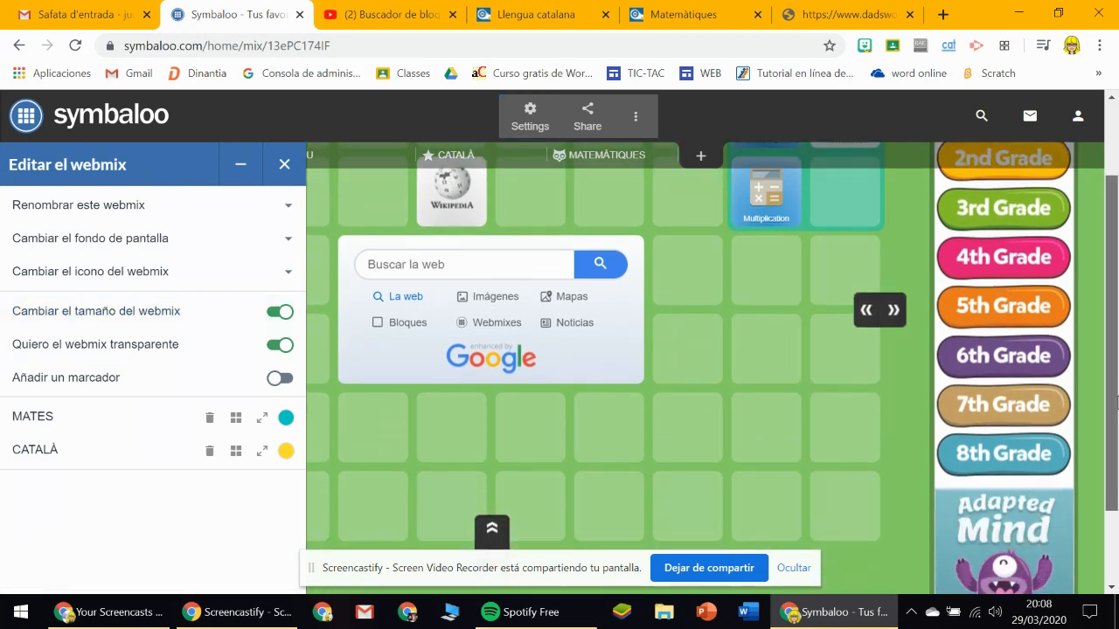
pyautogui.click(893, 311)
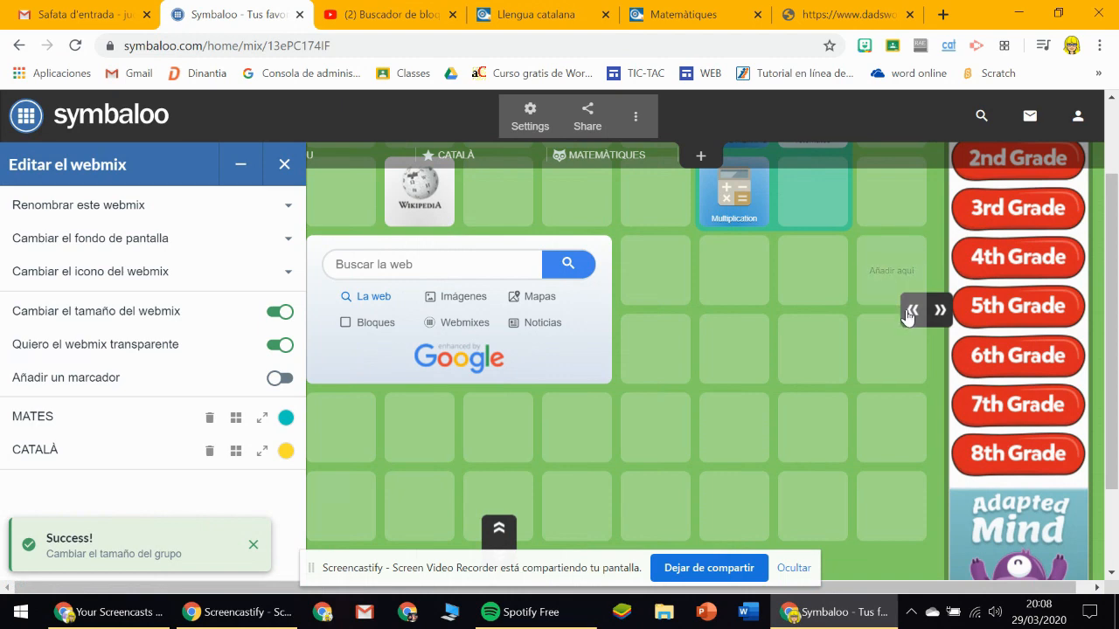
pyautogui.click(907, 310)
# Try adding rows at the end of the webmix, remove them again and close the webmix settings.
pyautogui.scroll(-1, 494, 472)
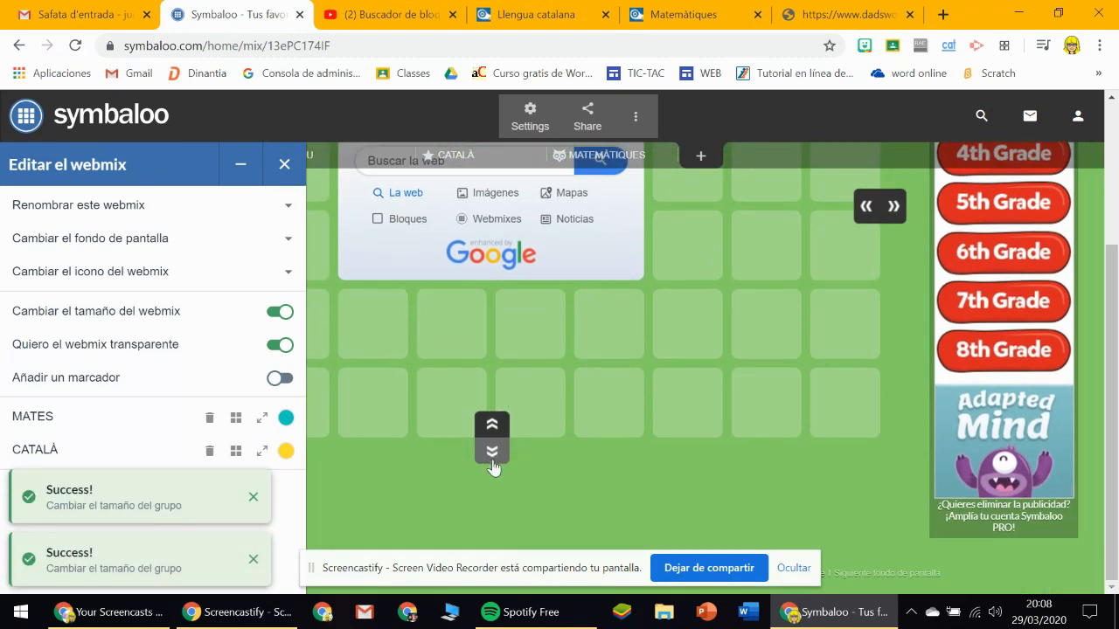
pyautogui.click(492, 459)
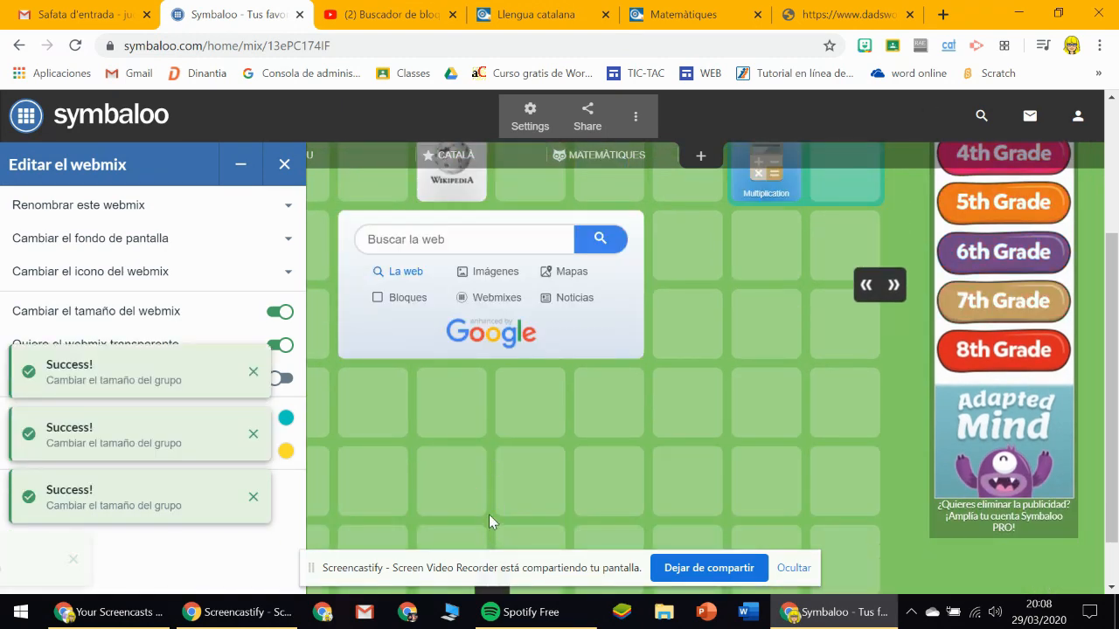
pyautogui.scroll(-1, 535, 437)
pyautogui.click(496, 526)
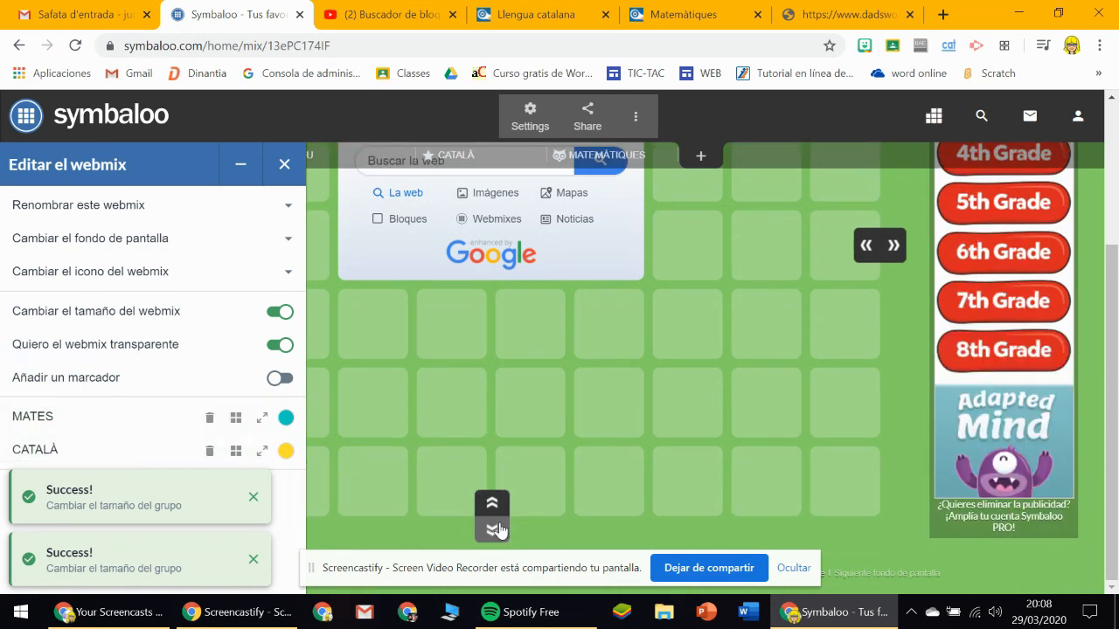
pyautogui.click(497, 528)
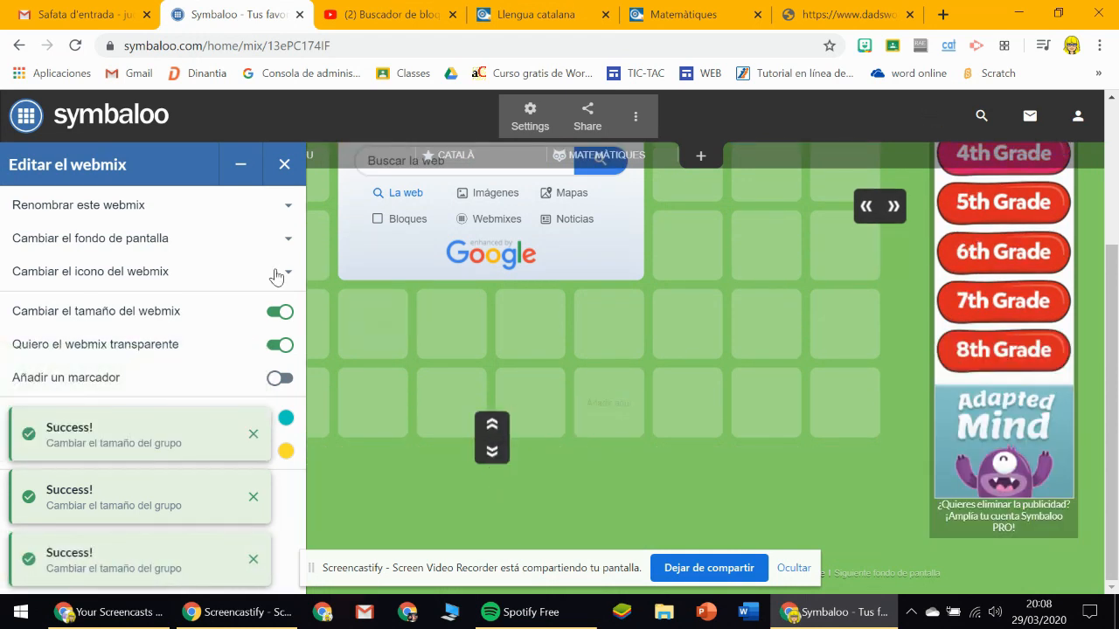
pyautogui.click(284, 166)
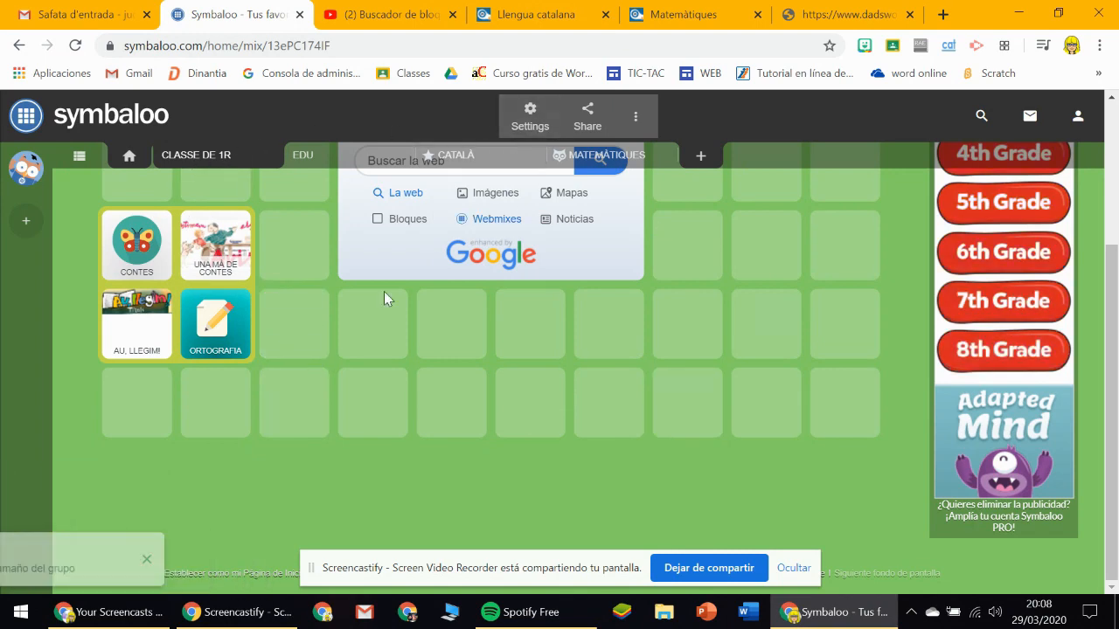
pyautogui.scroll(3, 384, 291)
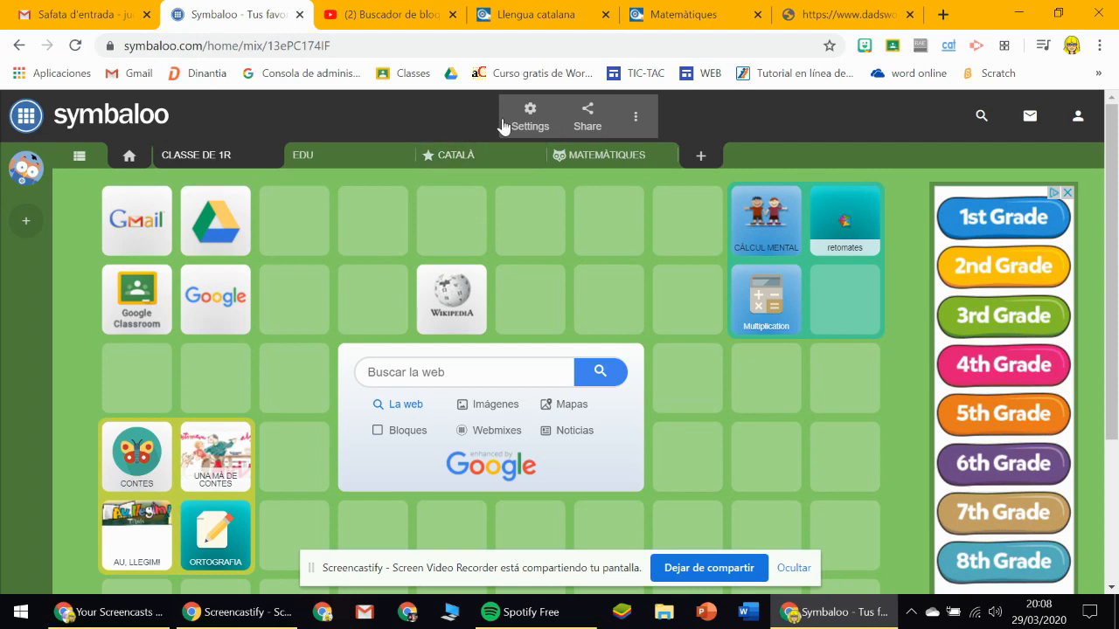
pyautogui.click(521, 119)
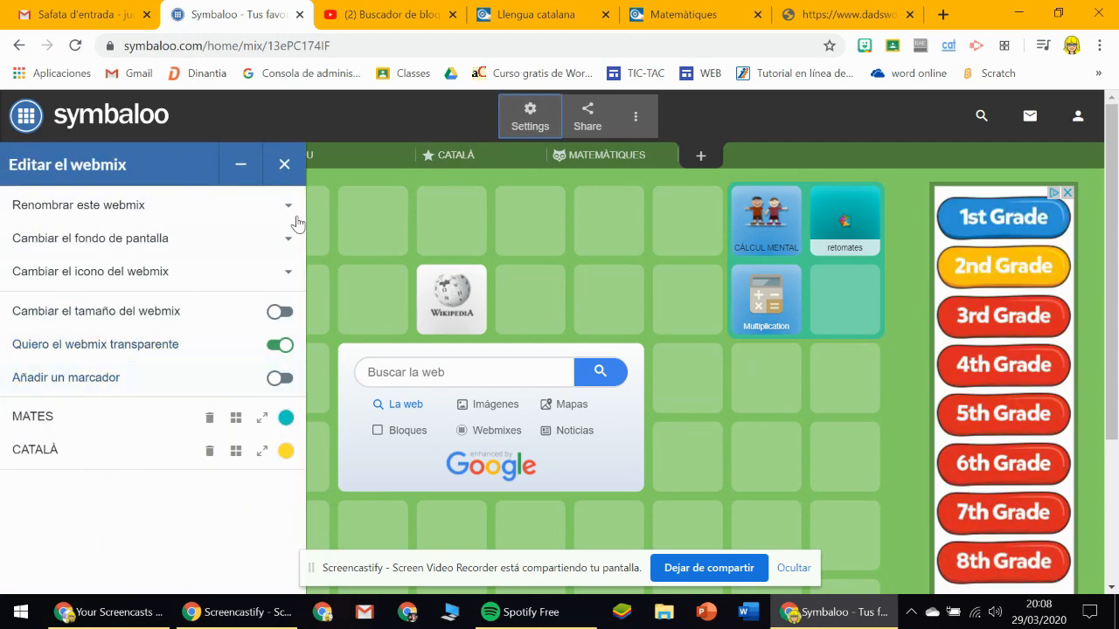
pyautogui.click(284, 164)
pyautogui.scroll(-3, 716, 367)
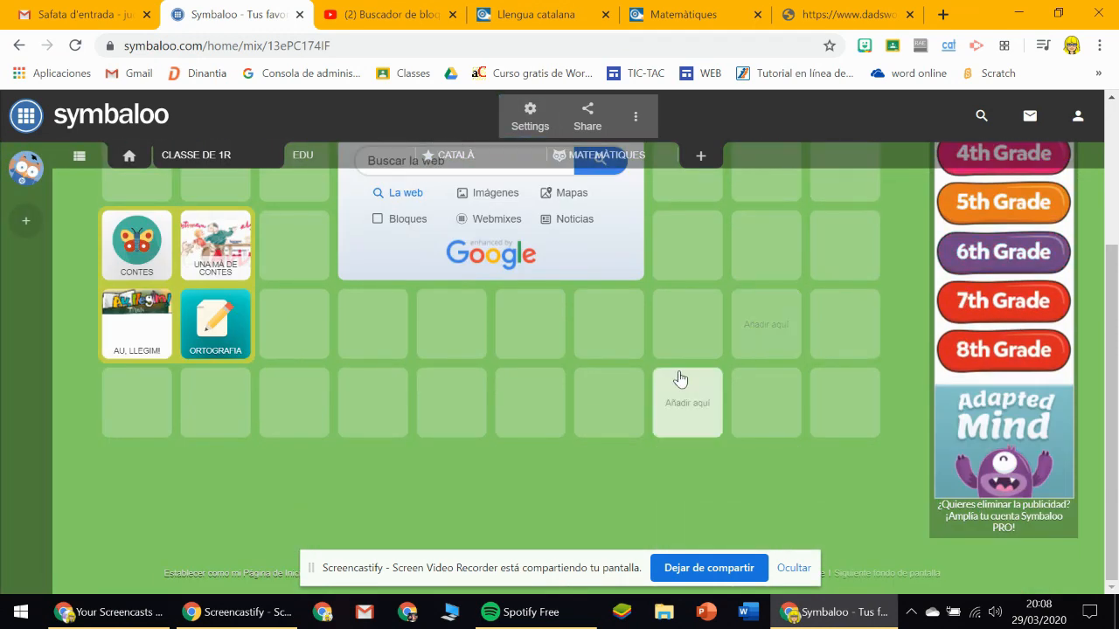
pyautogui.scroll(3, 681, 378)
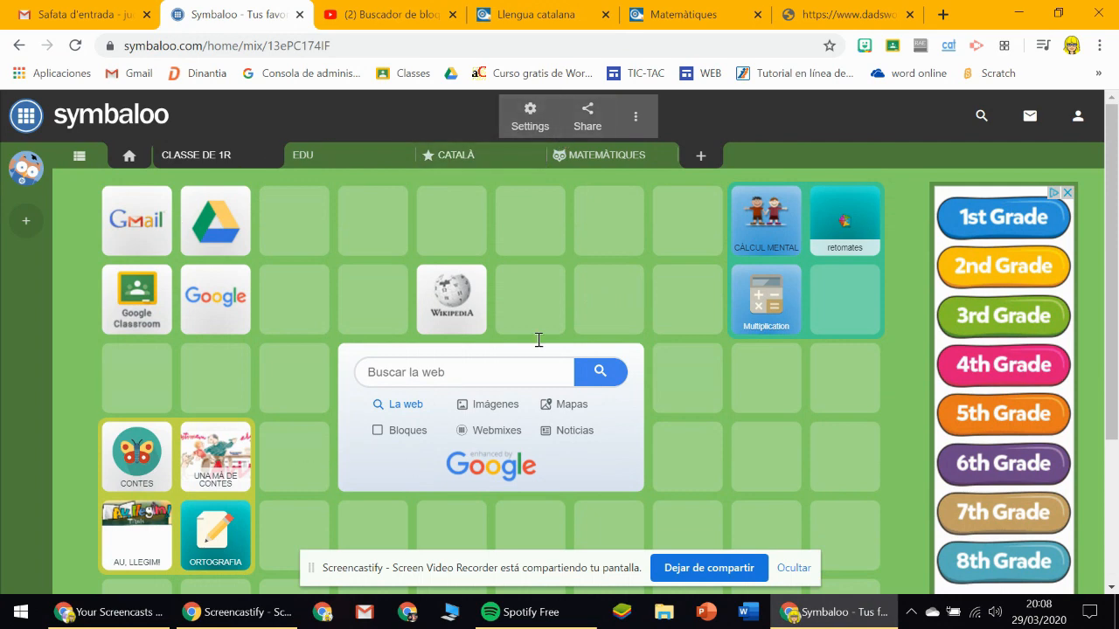
# Share the CLASSE DE 1R webmix publicly in the gallery, leaving its description empty.
pyautogui.click(588, 115)
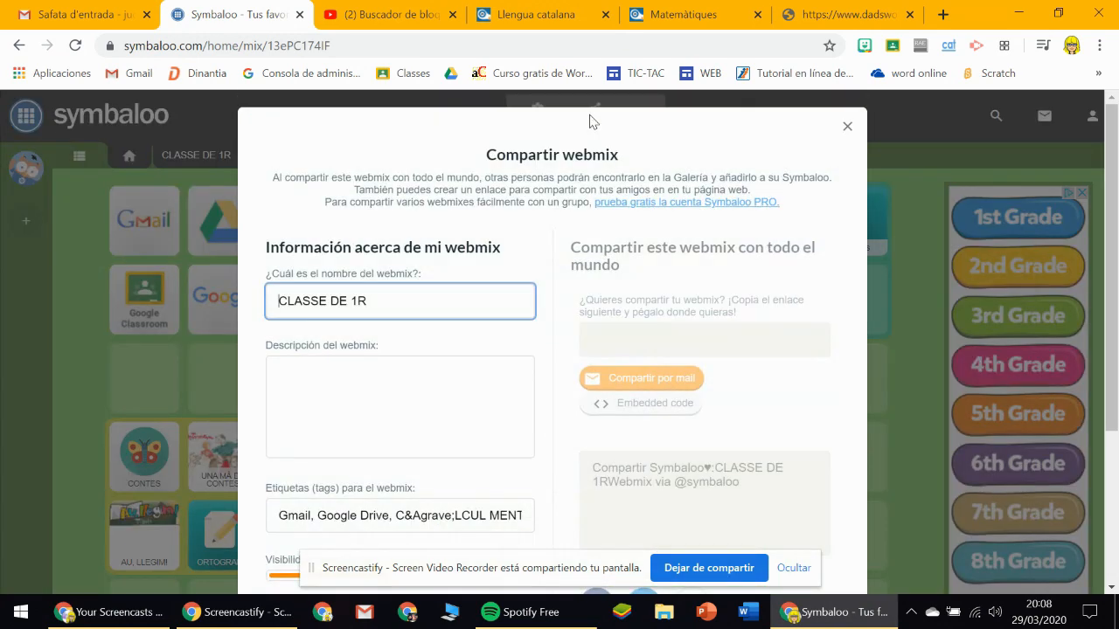
pyautogui.click(368, 367)
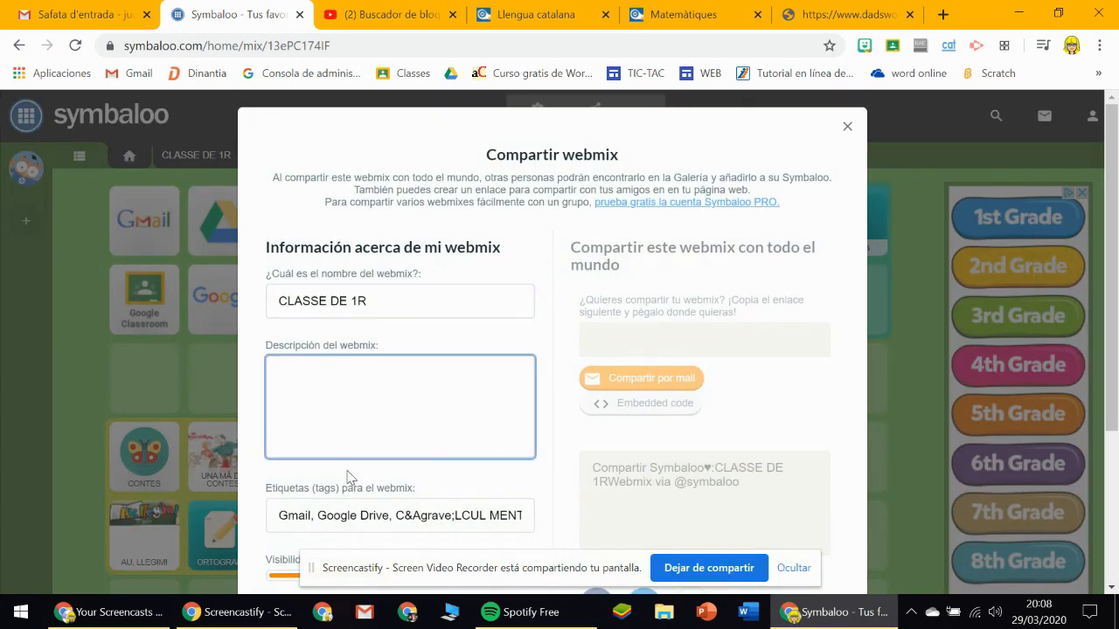
pyautogui.scroll(-3, 443, 426)
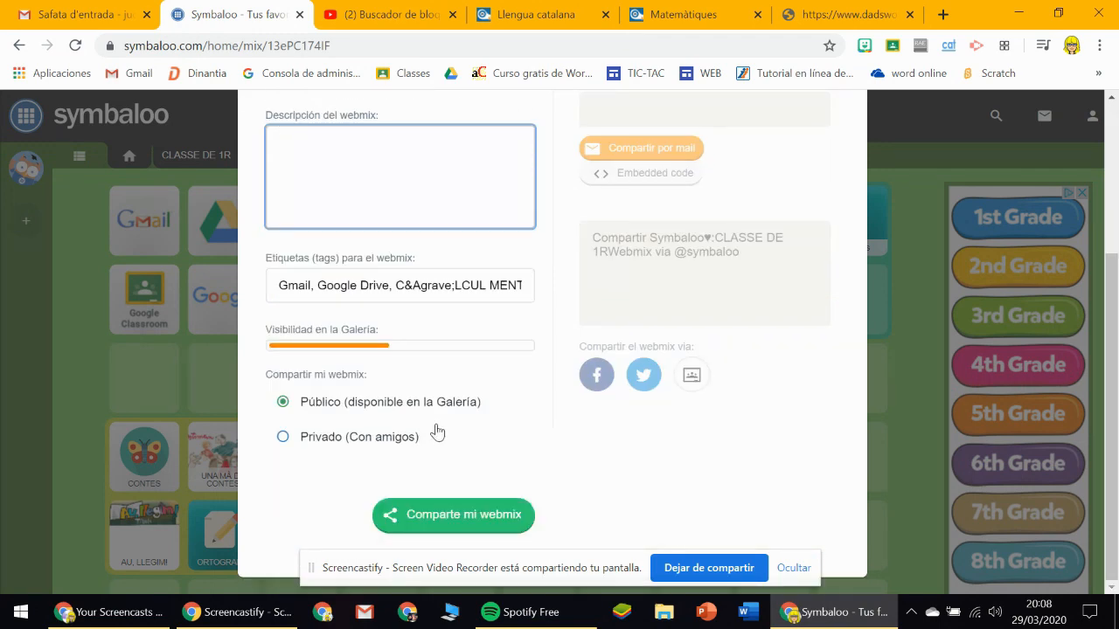
pyautogui.click(458, 521)
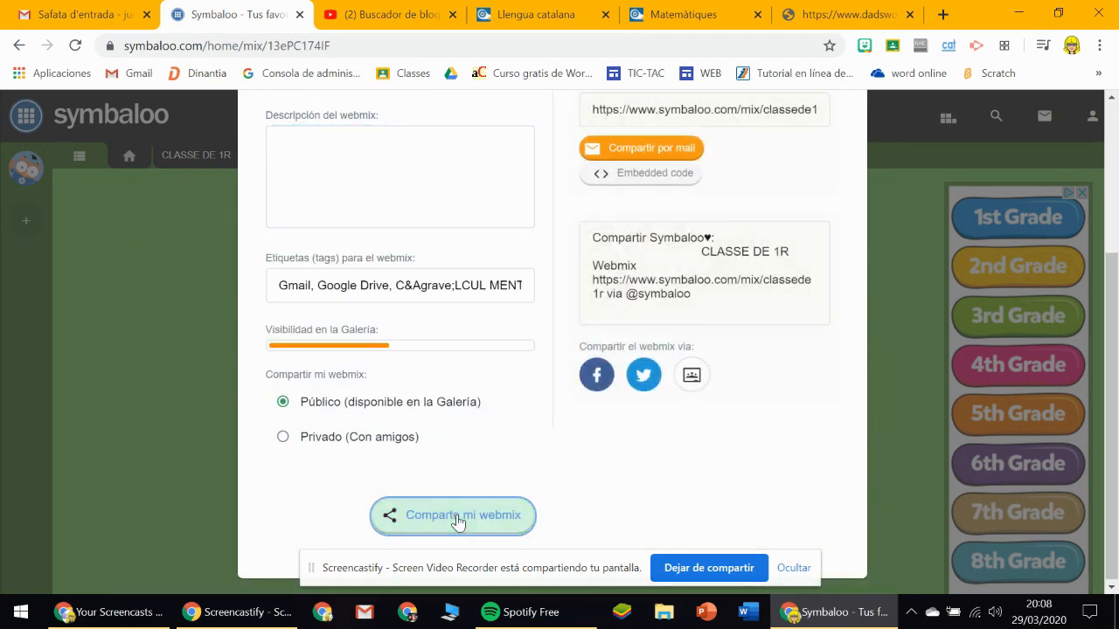
# Look at the webmix's share link and the option for sharing it by mail, then close the sharing form without sending.
pyautogui.scroll(3, 610, 420)
pyautogui.click(728, 341)
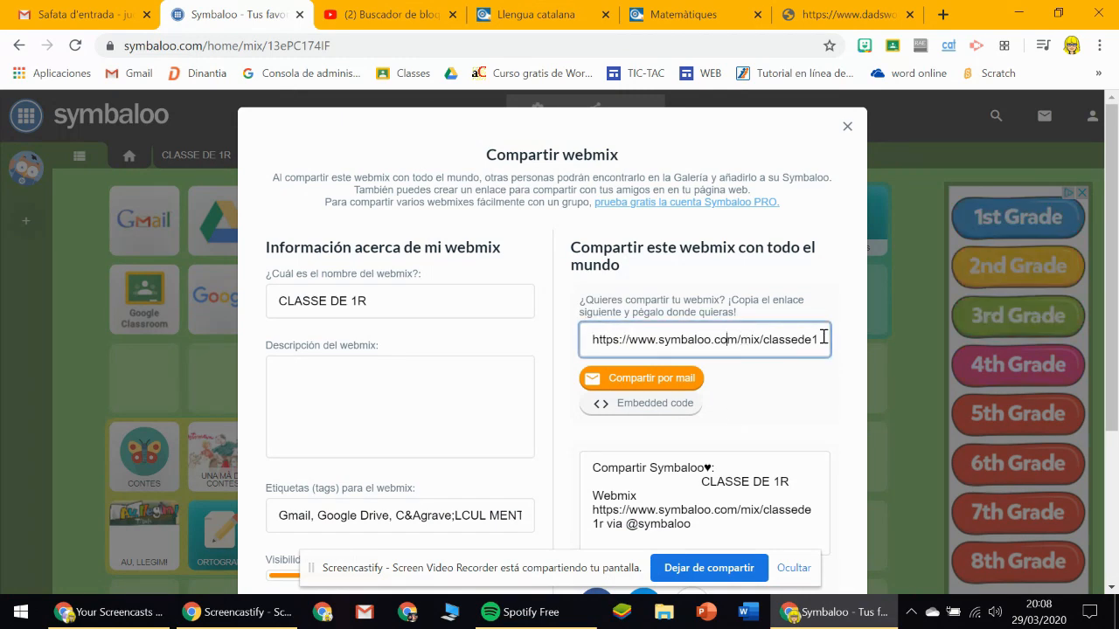
pyautogui.click(631, 382)
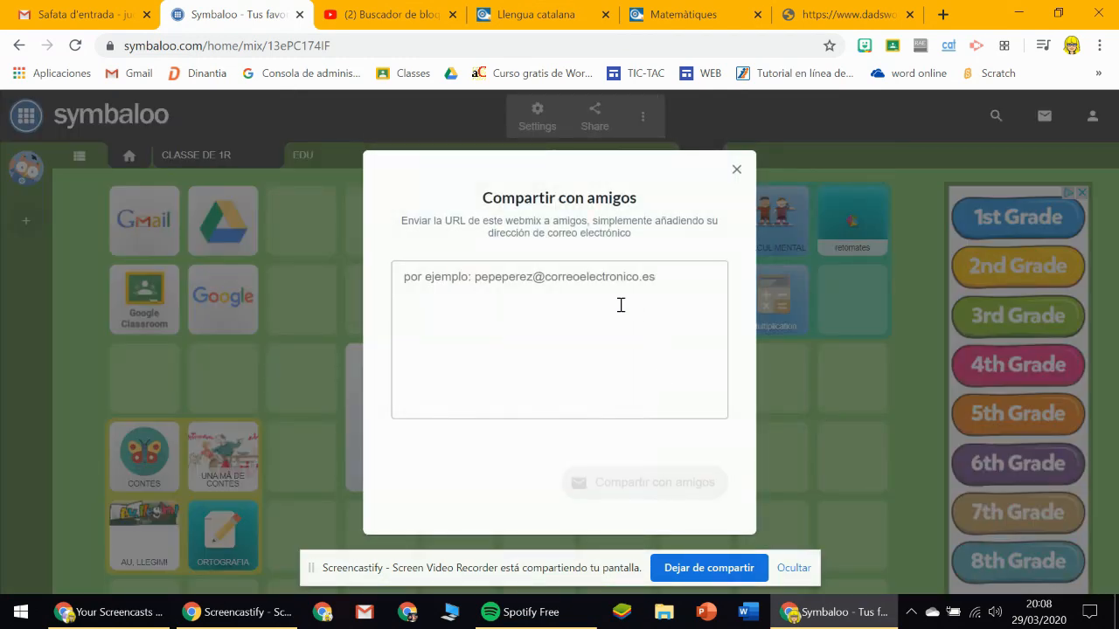
pyautogui.click(736, 171)
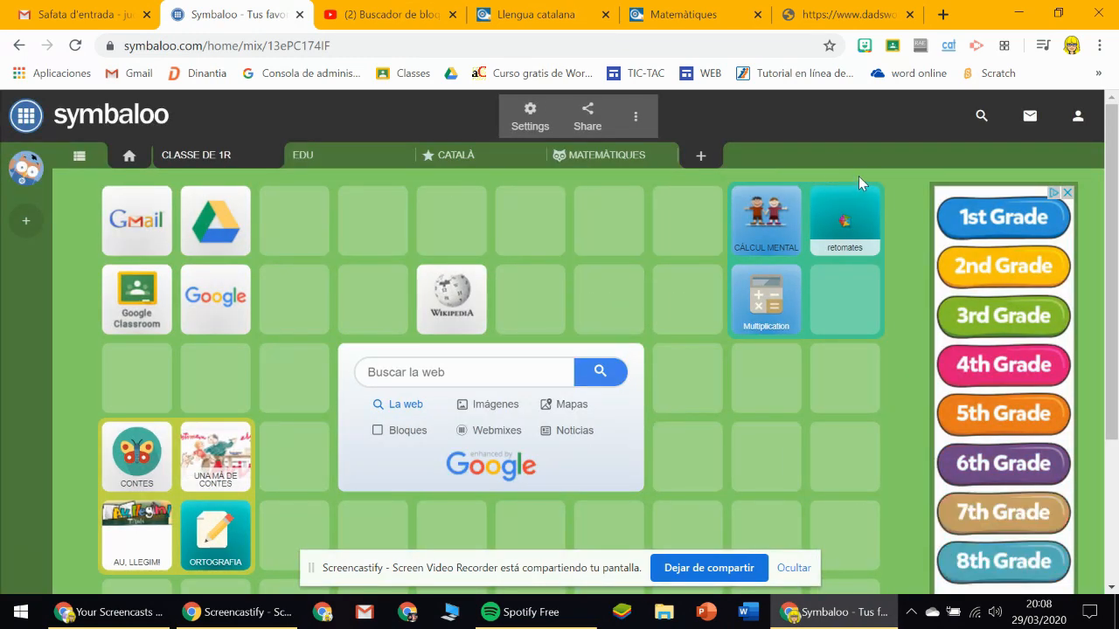